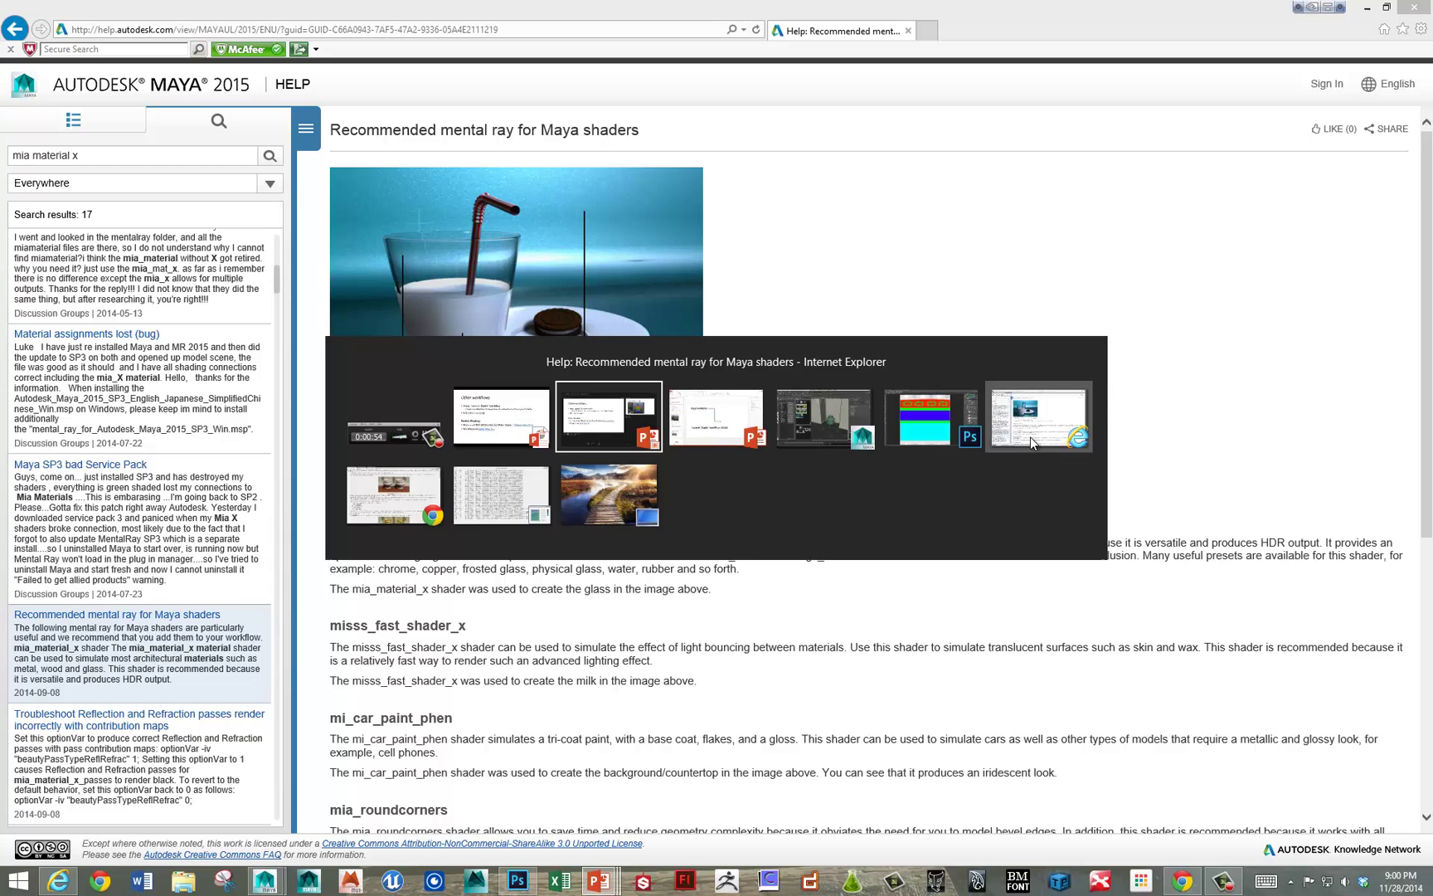
Step: Skim the Recommended mental ray for Maya shaders help page, then open the mia_material_x reference
click(1030, 436)
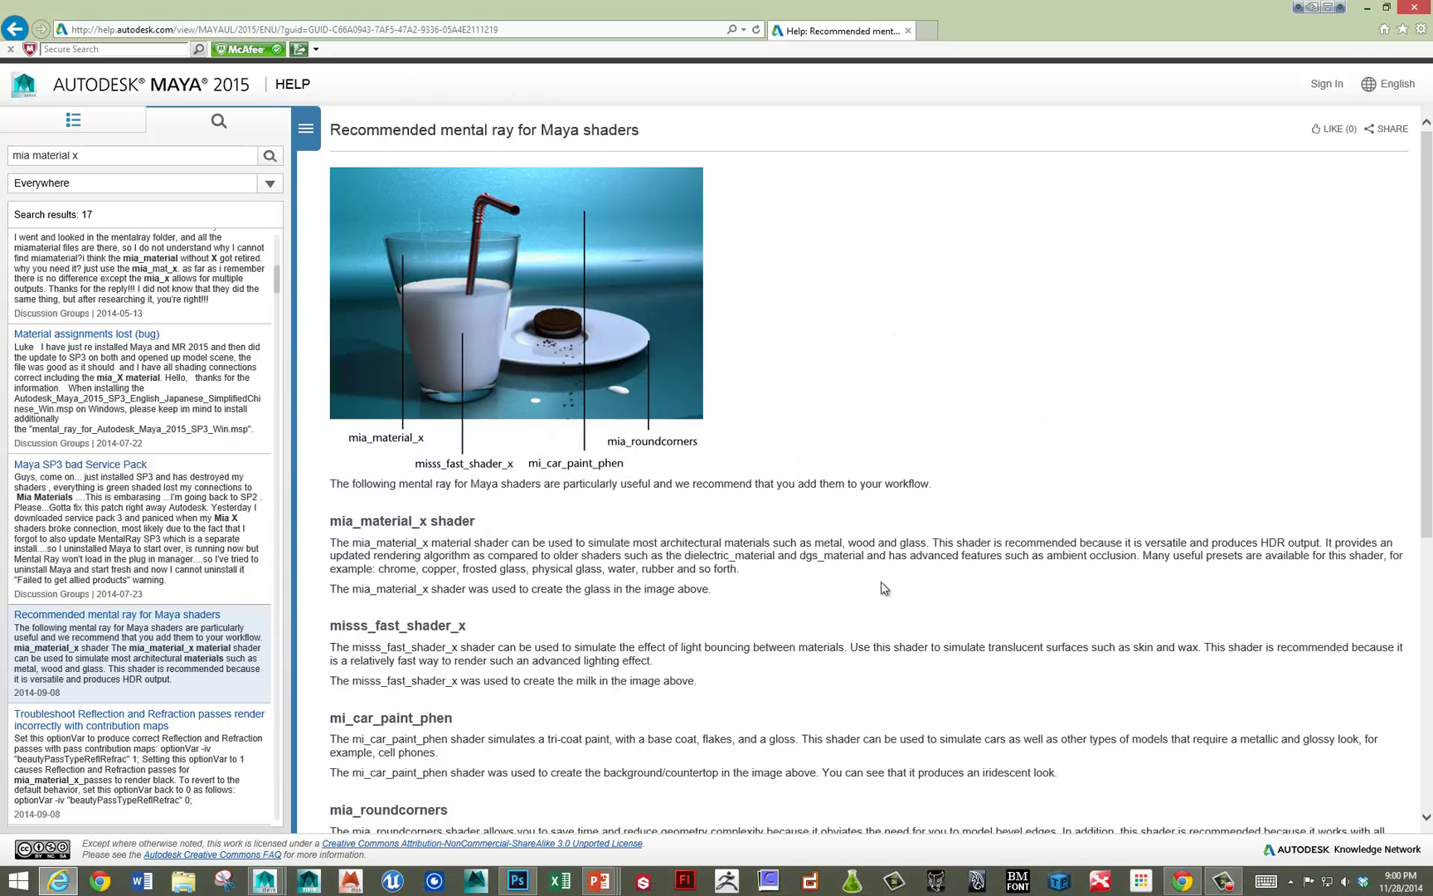
scroll(899, 488, down, 4)
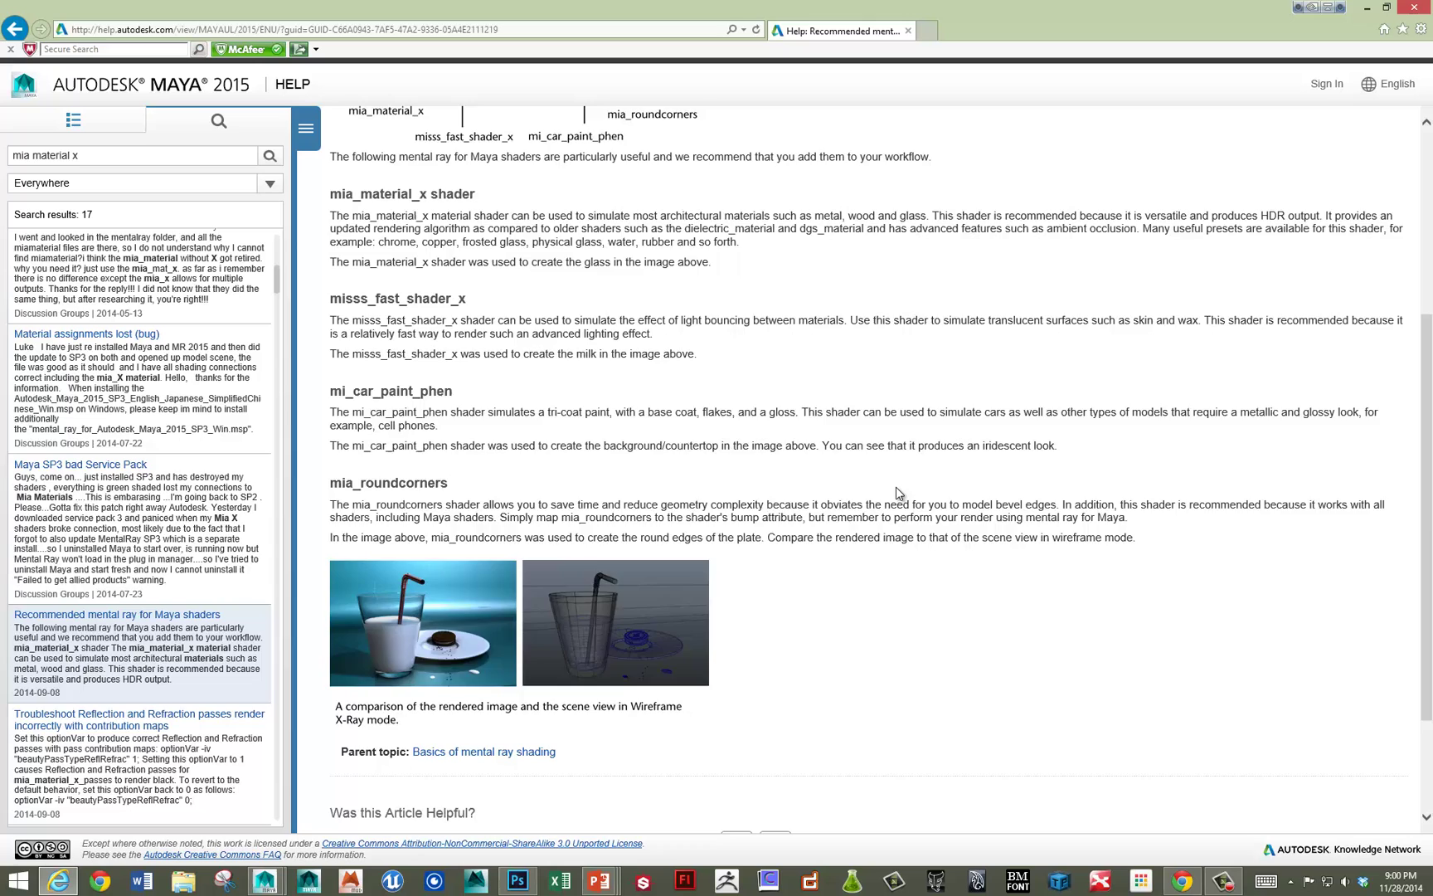
scroll(899, 494, up, 4)
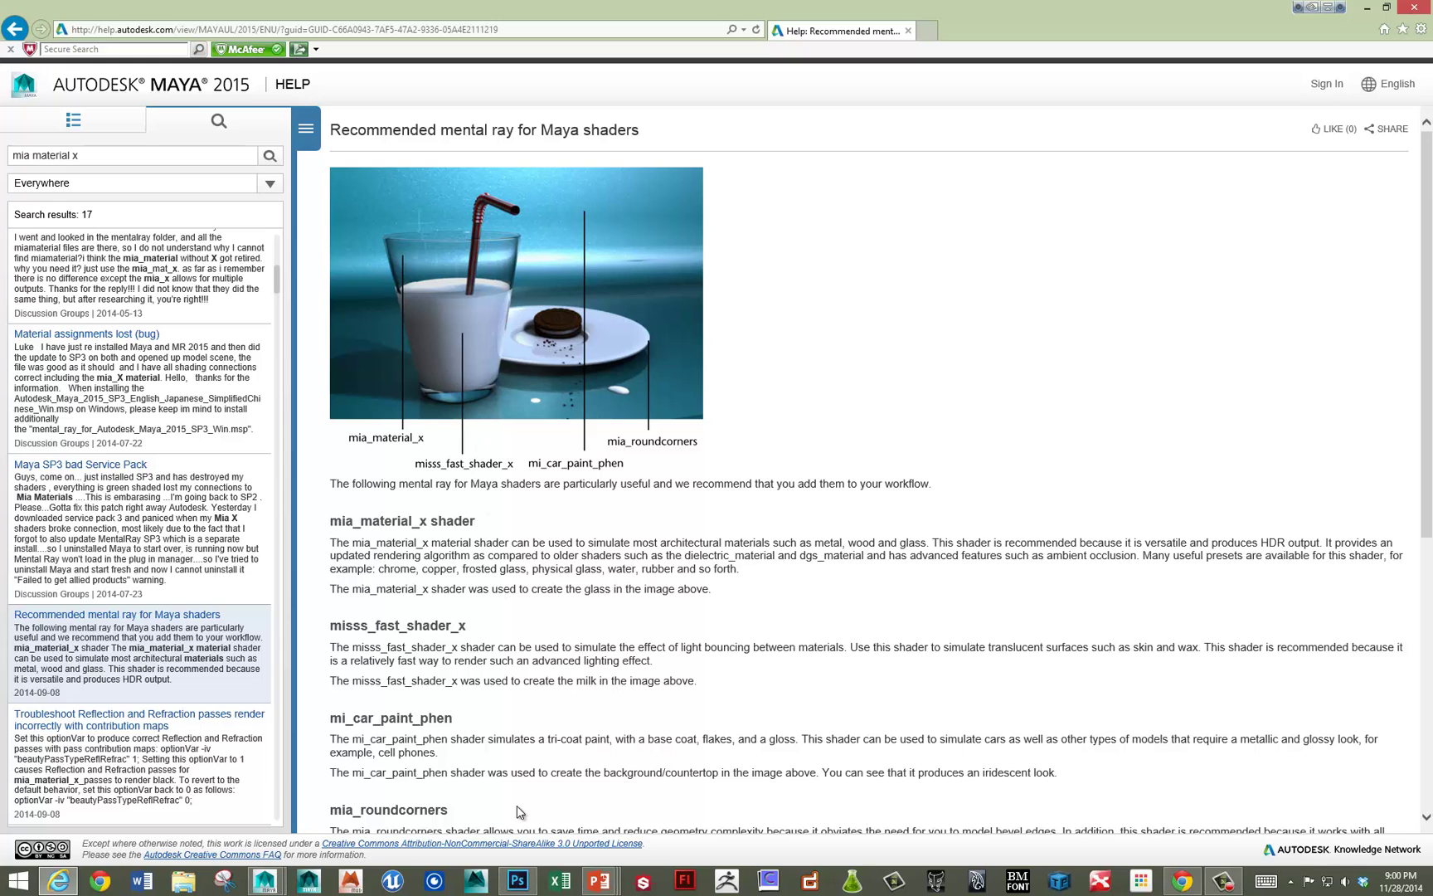
click(1181, 881)
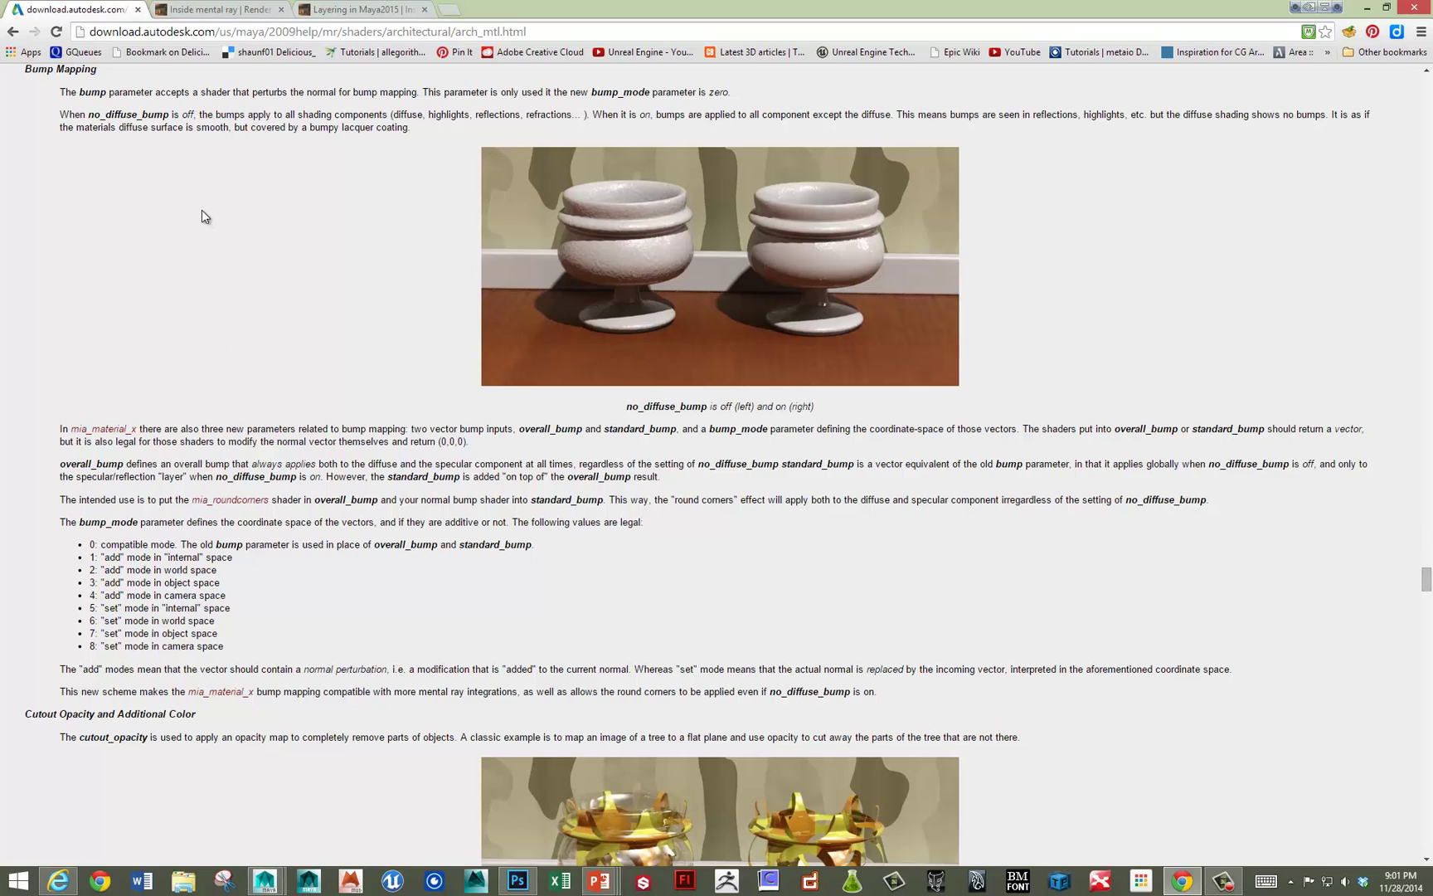
Step: Read through the arch_mtl.html mia_material_x docs, then go to the Inside mental ray blog
scroll(200, 215, up, 2)
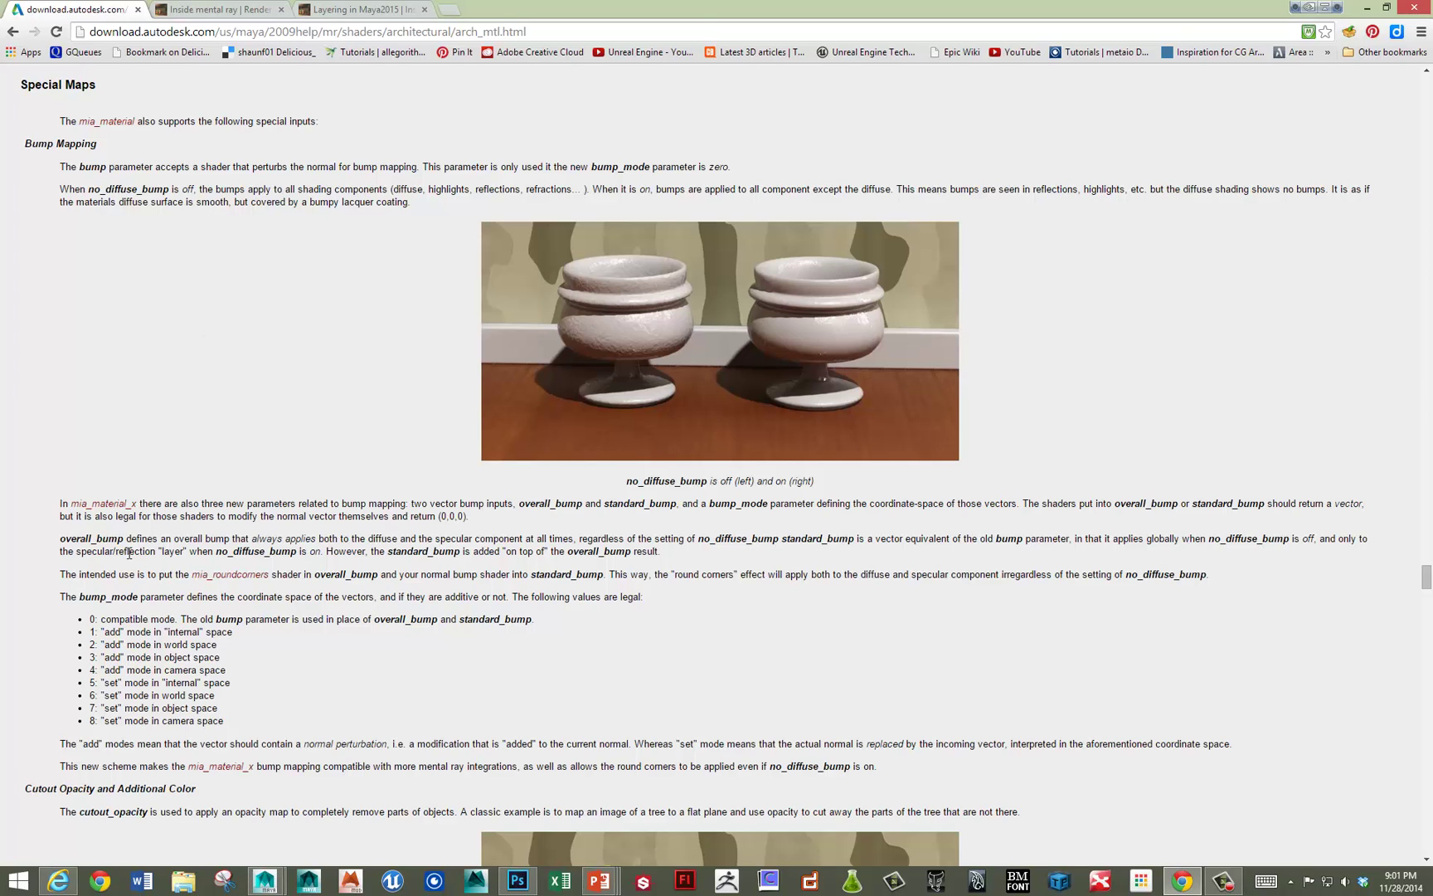
drag(1425, 578, 1415, 466)
scroll(1349, 483, down, 15)
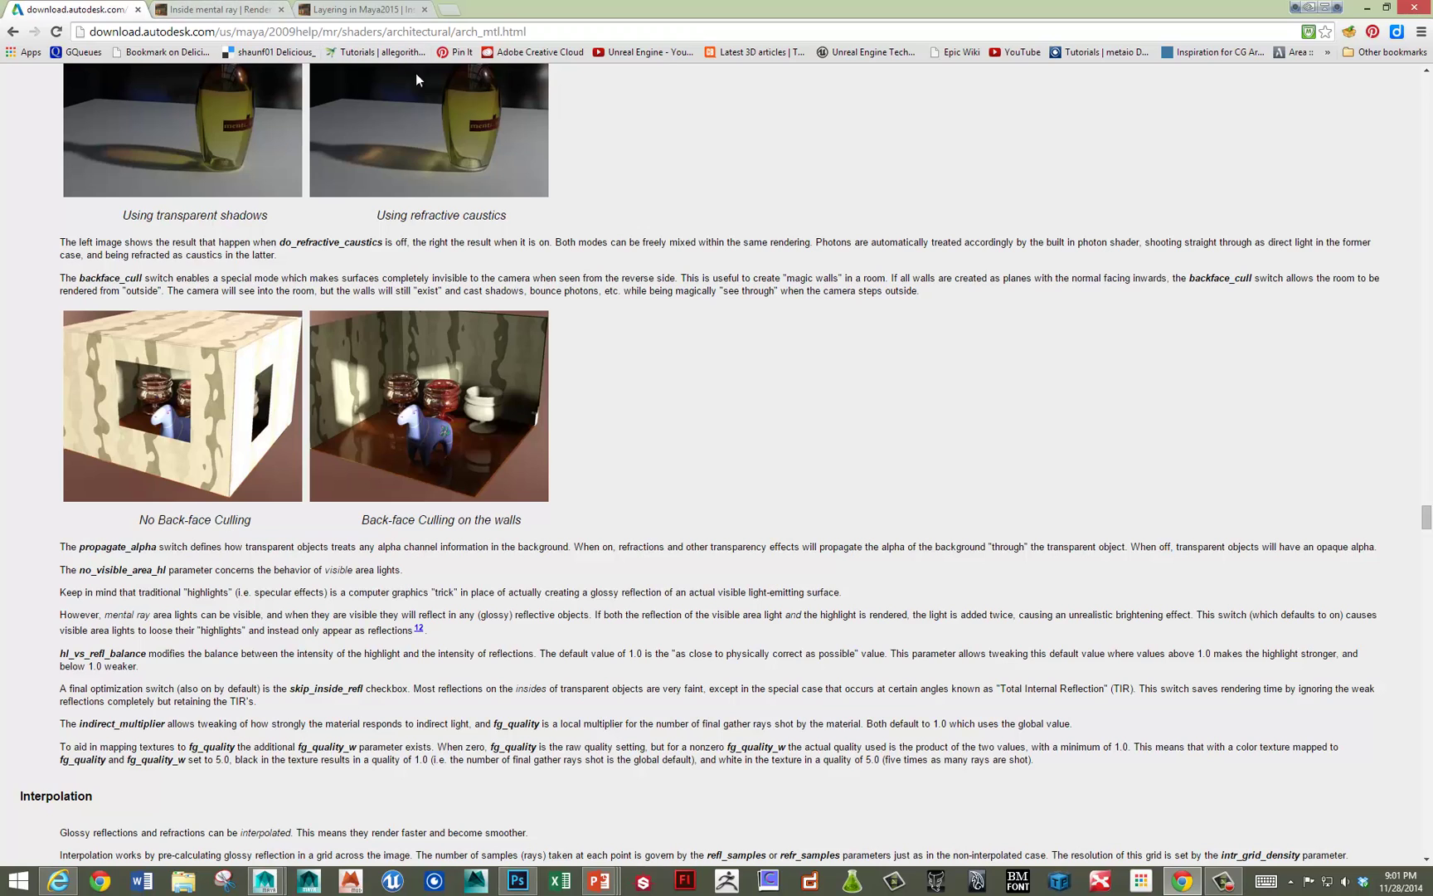
click(193, 17)
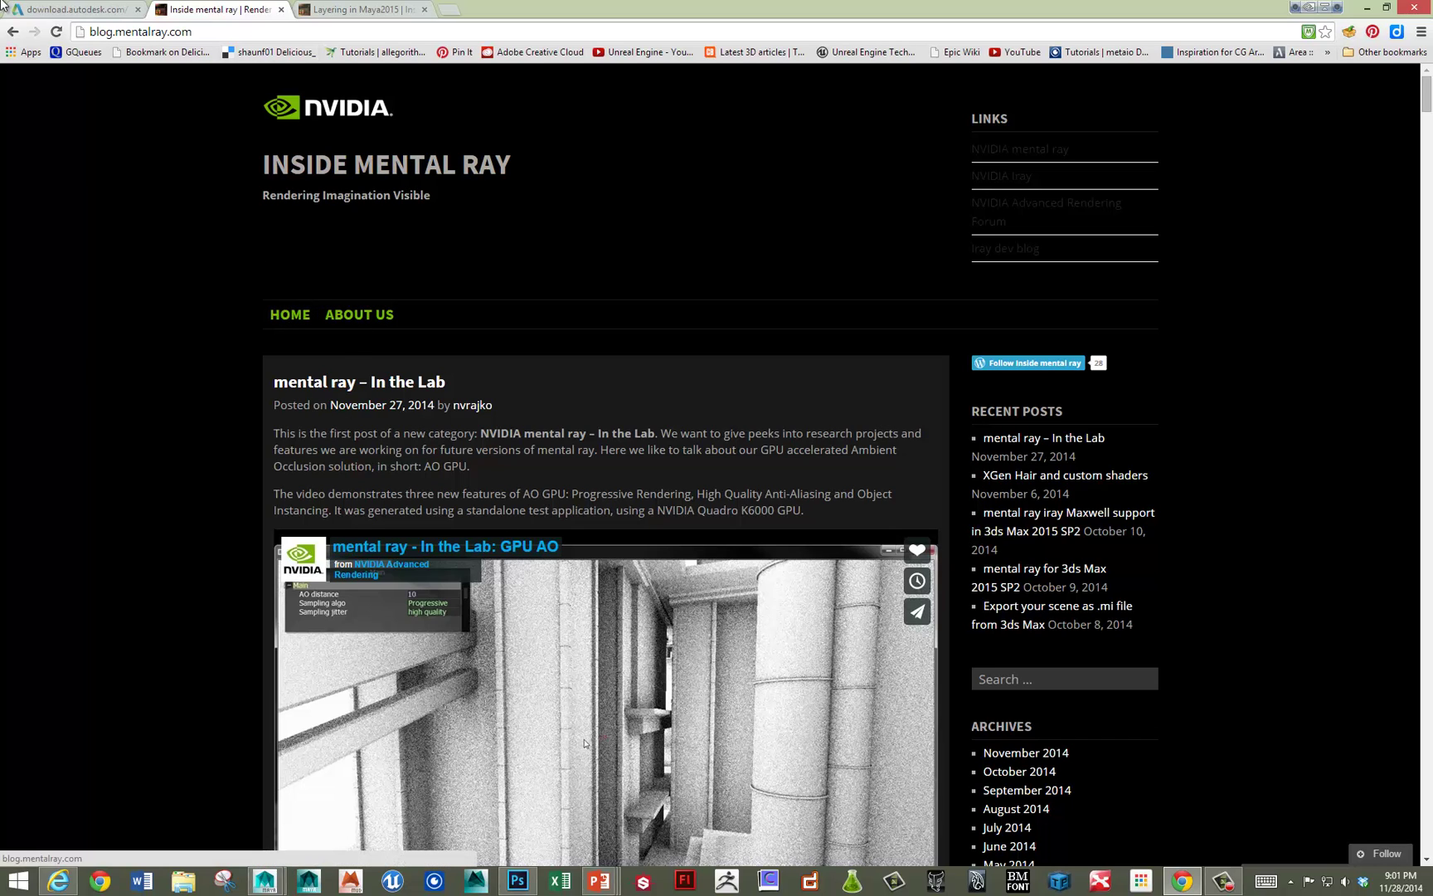
Step: Scroll through the 'Layering in Maya2015' article on MILA base and layer components
scroll(225, 378, down, 4)
scroll(224, 379, up, 4)
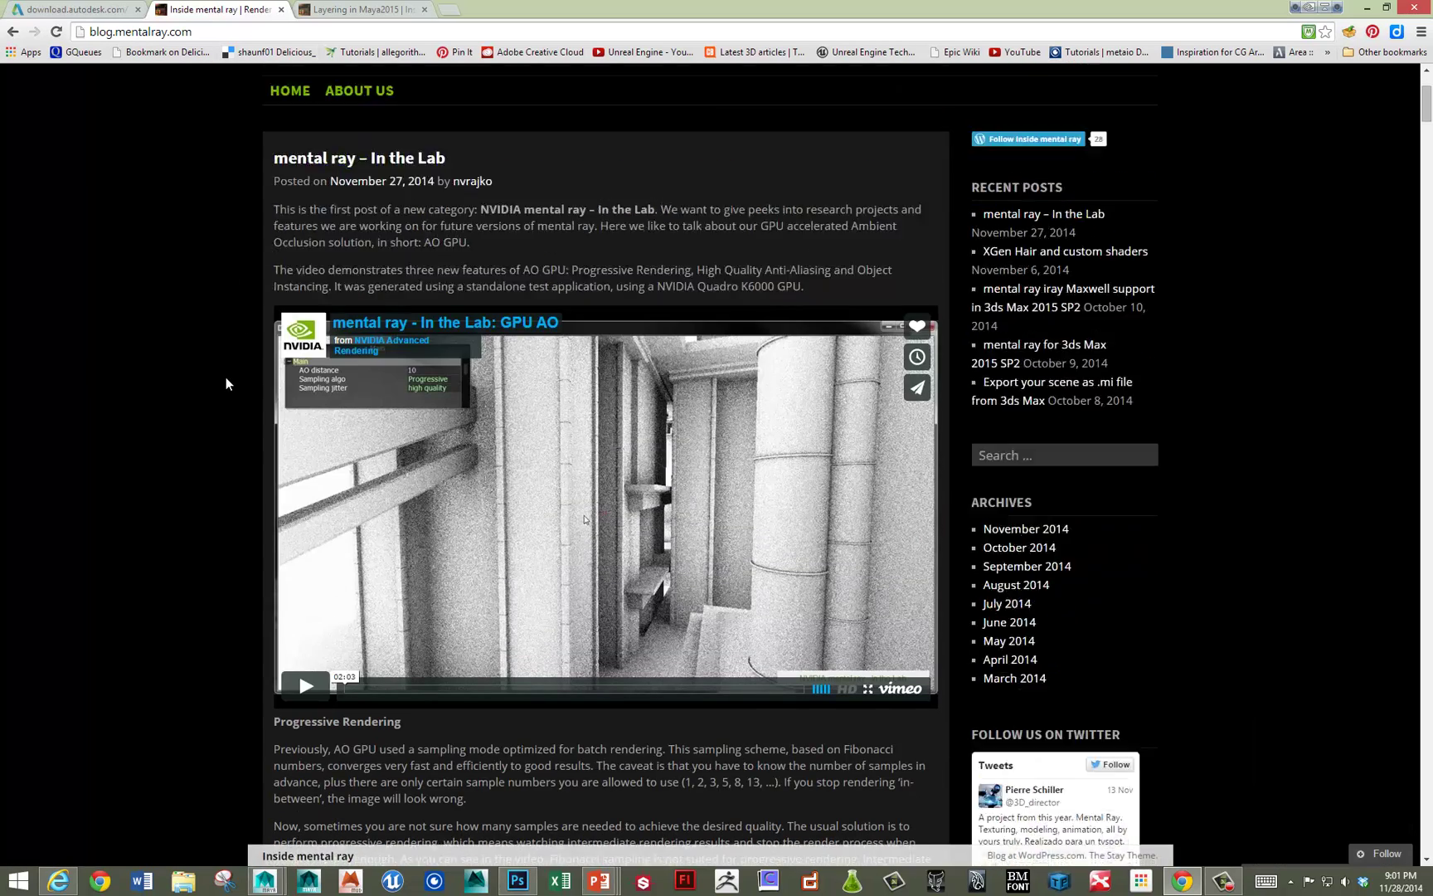
click(52, 7)
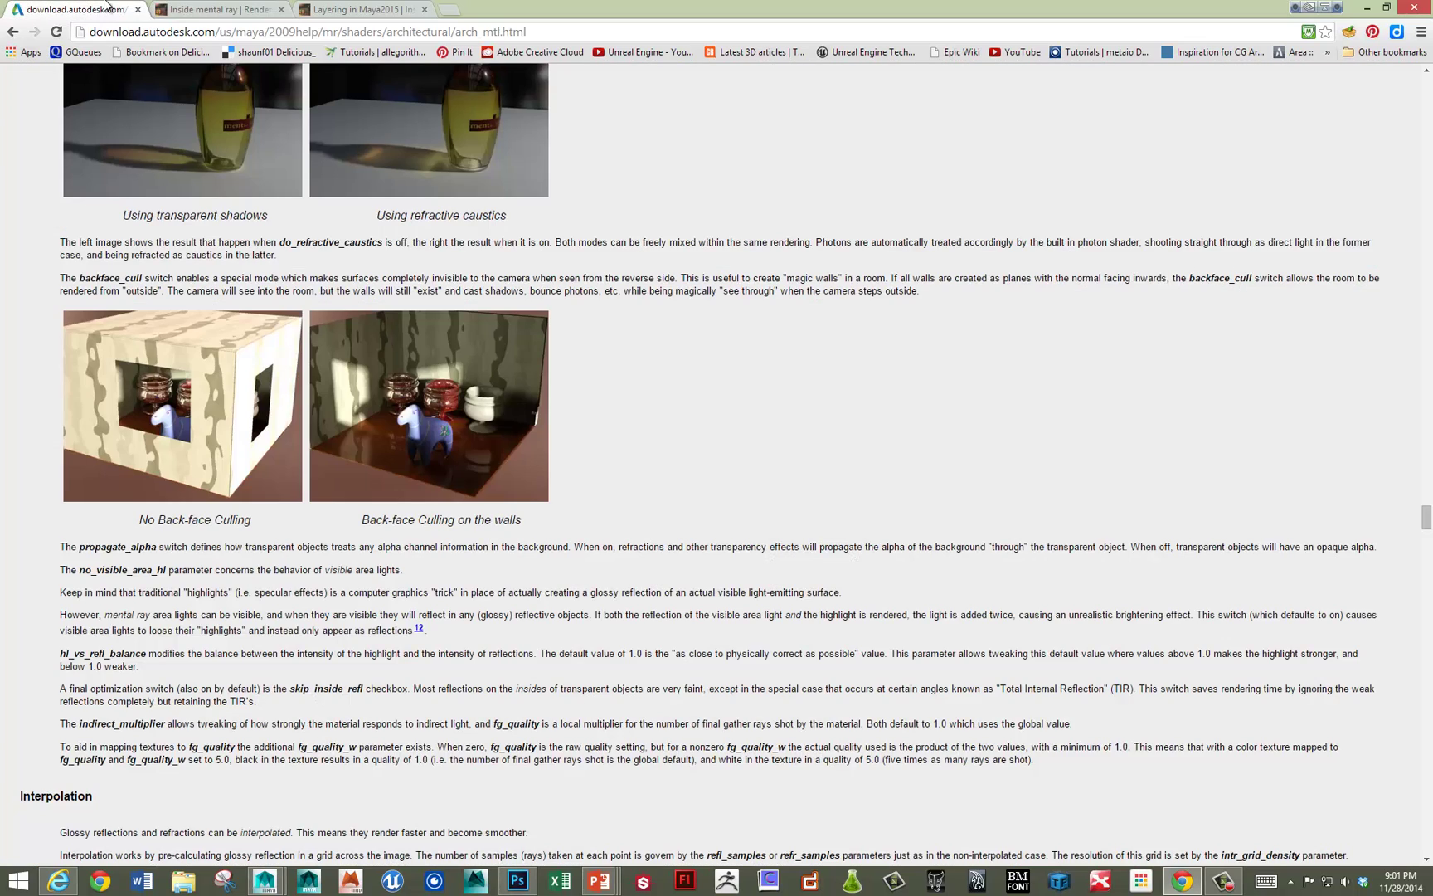
click(372, 8)
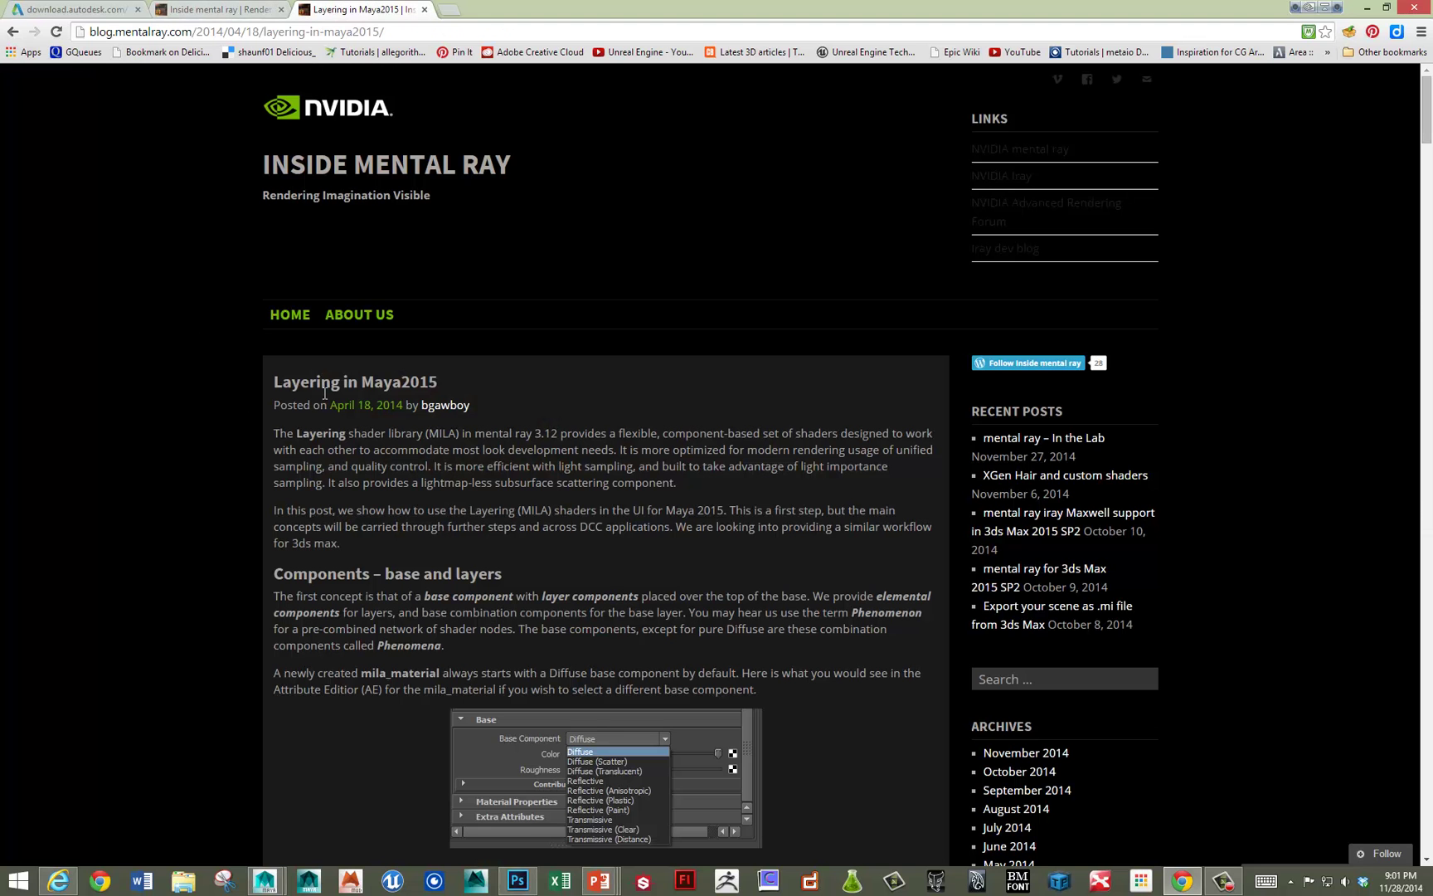
scroll(370, 592, down, 15)
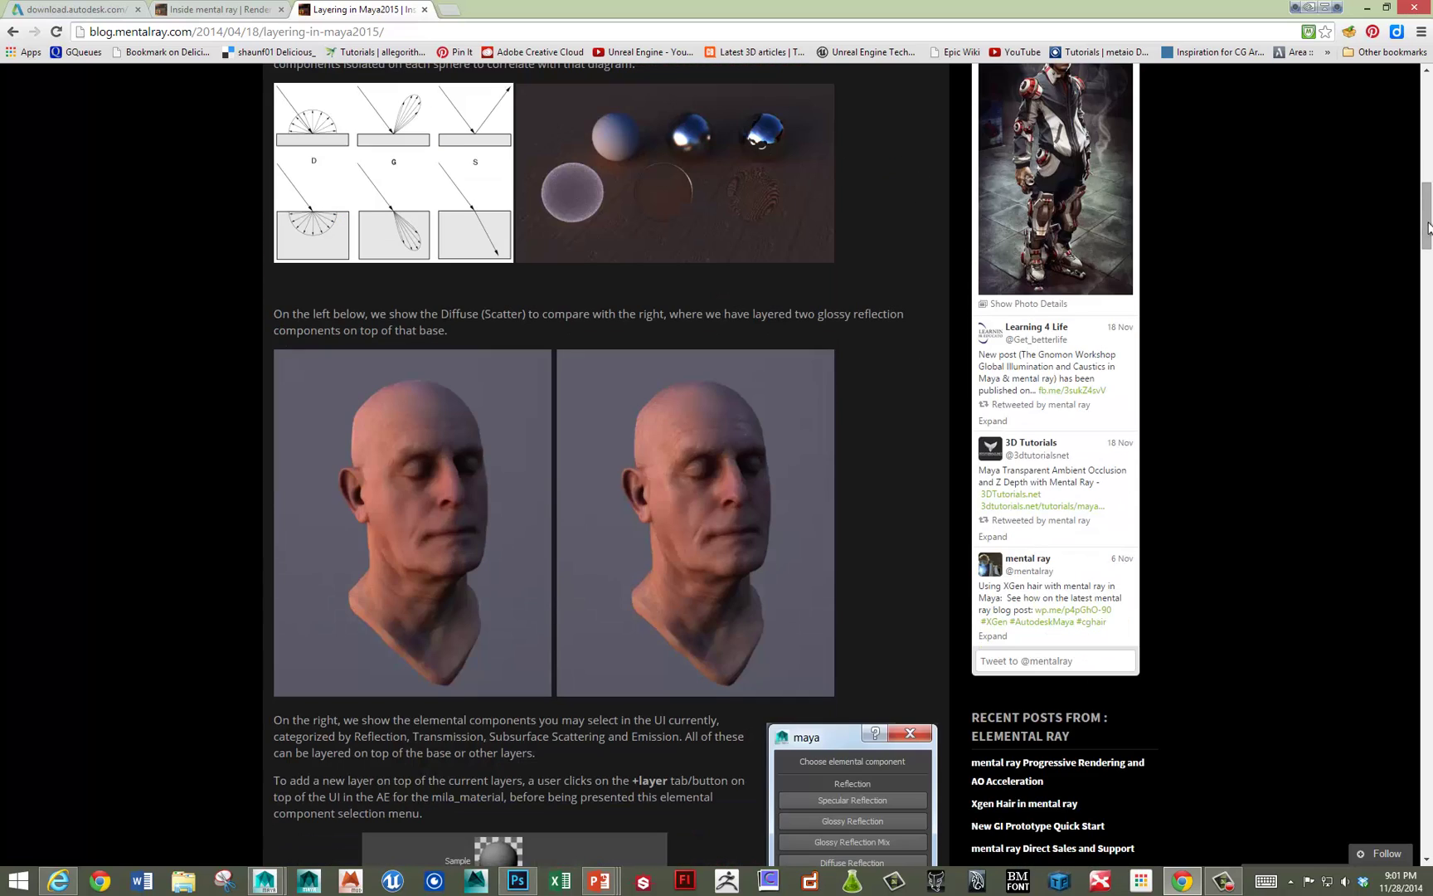
drag(1428, 232, 1408, 65)
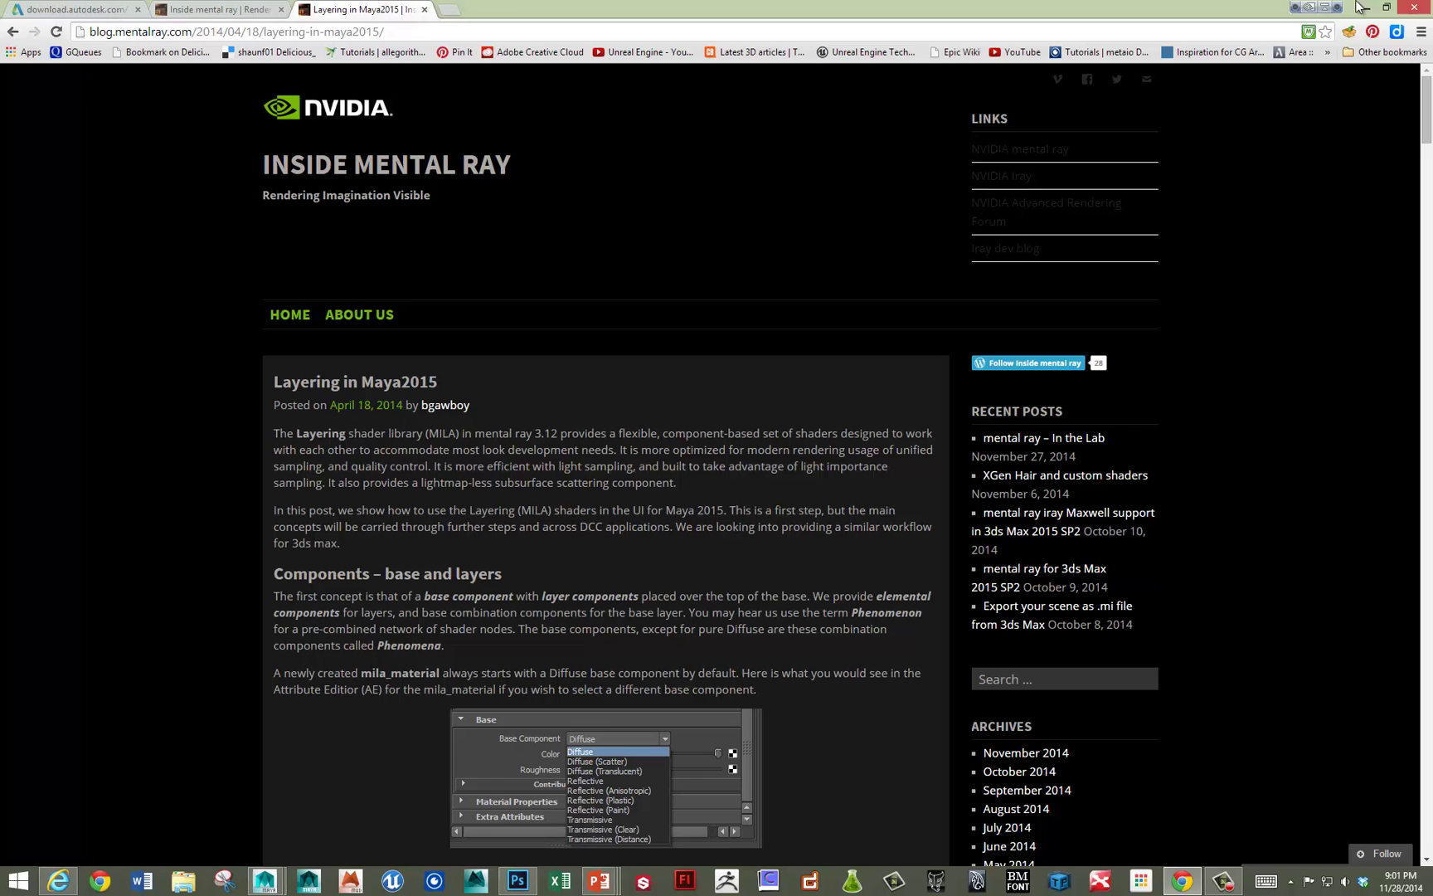
mouse_move(618, 883)
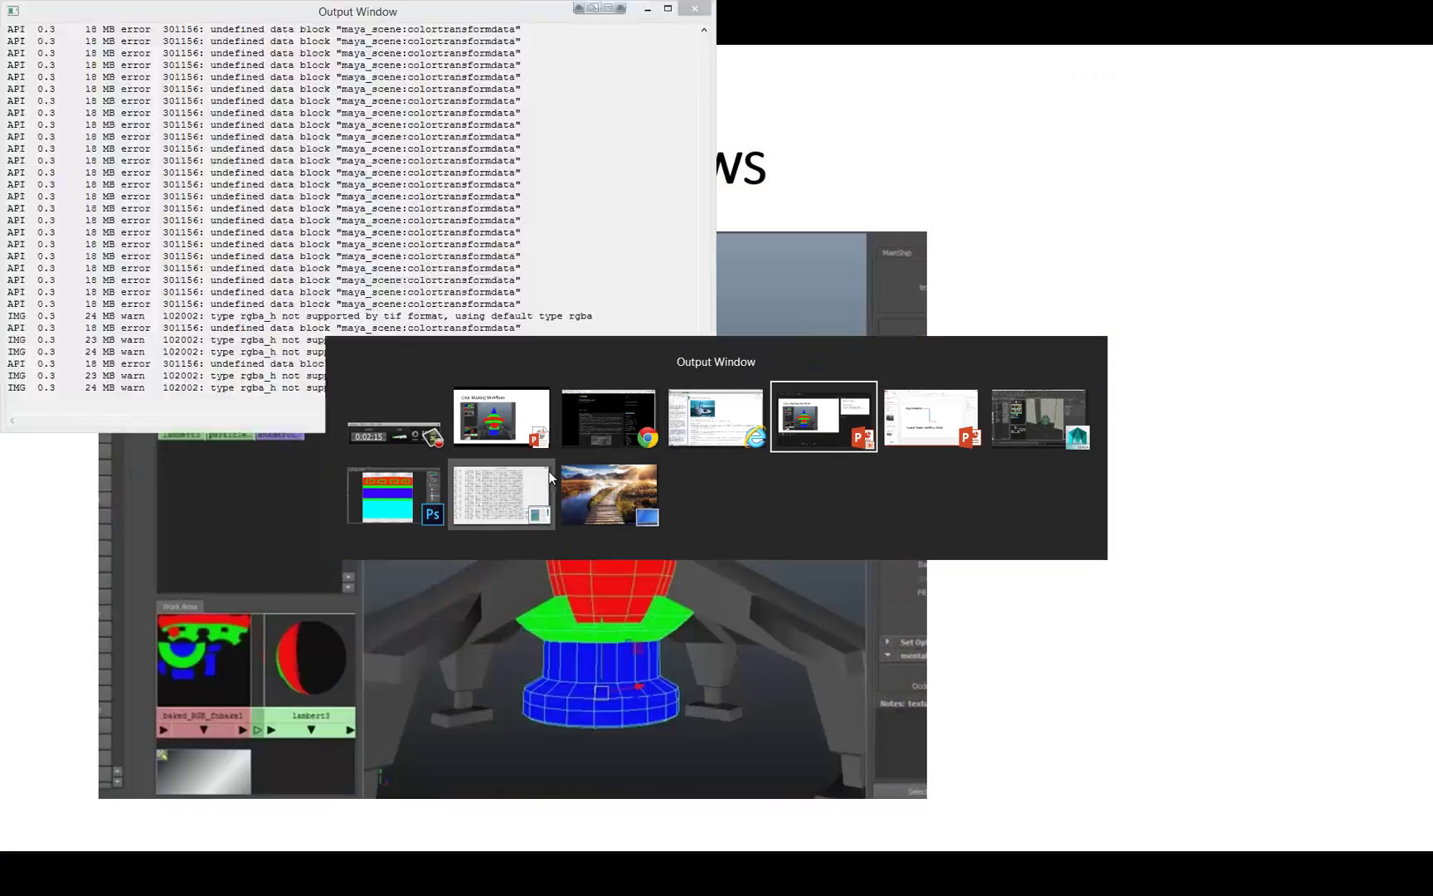
Step: Bring up baked_Basket.psd and collapse, then re-expand, its Cyan layer group
click(425, 486)
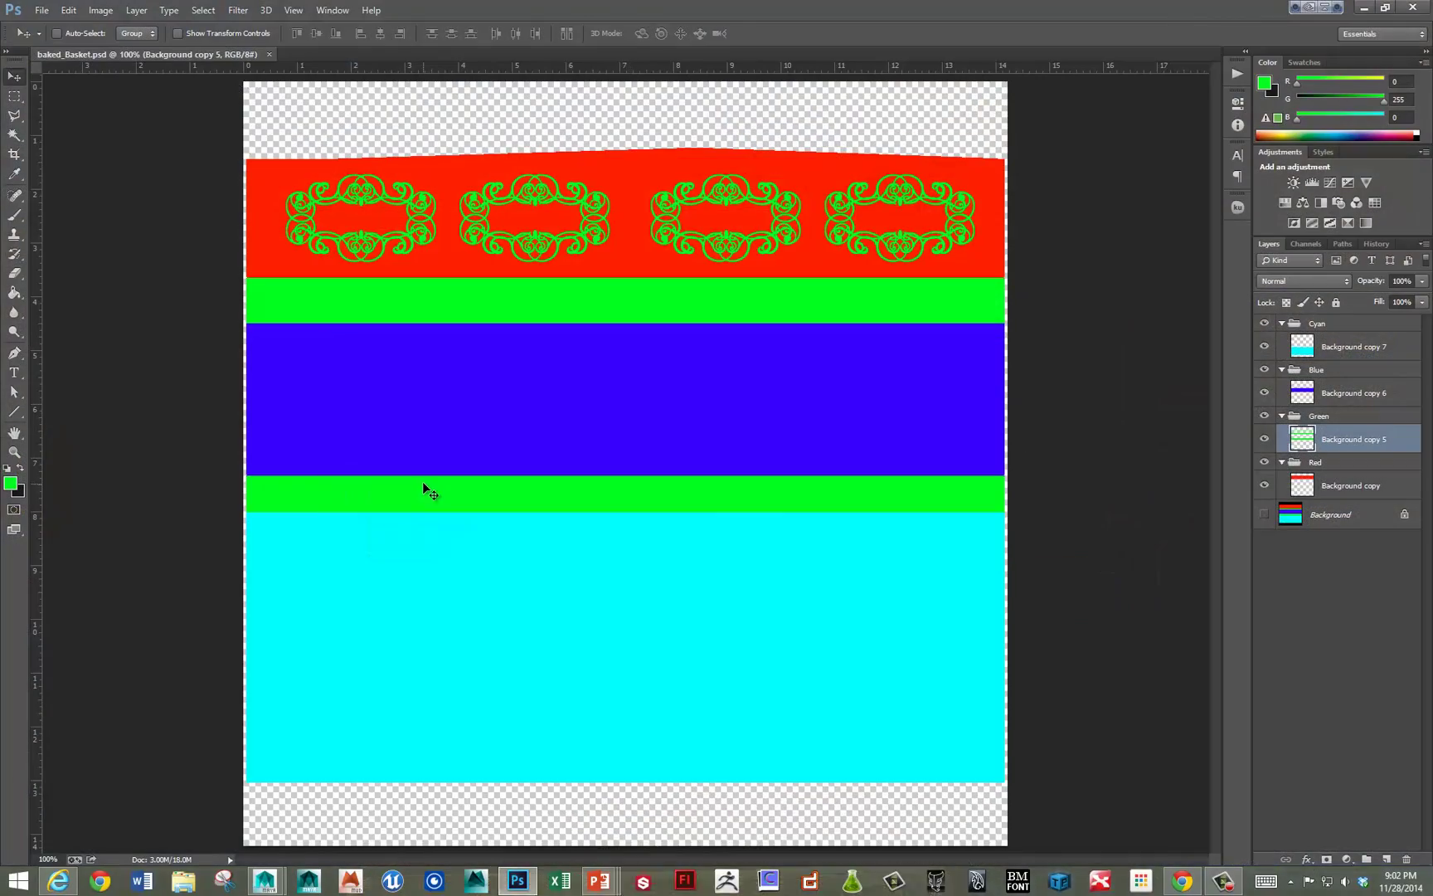
click(1282, 325)
click(1282, 325)
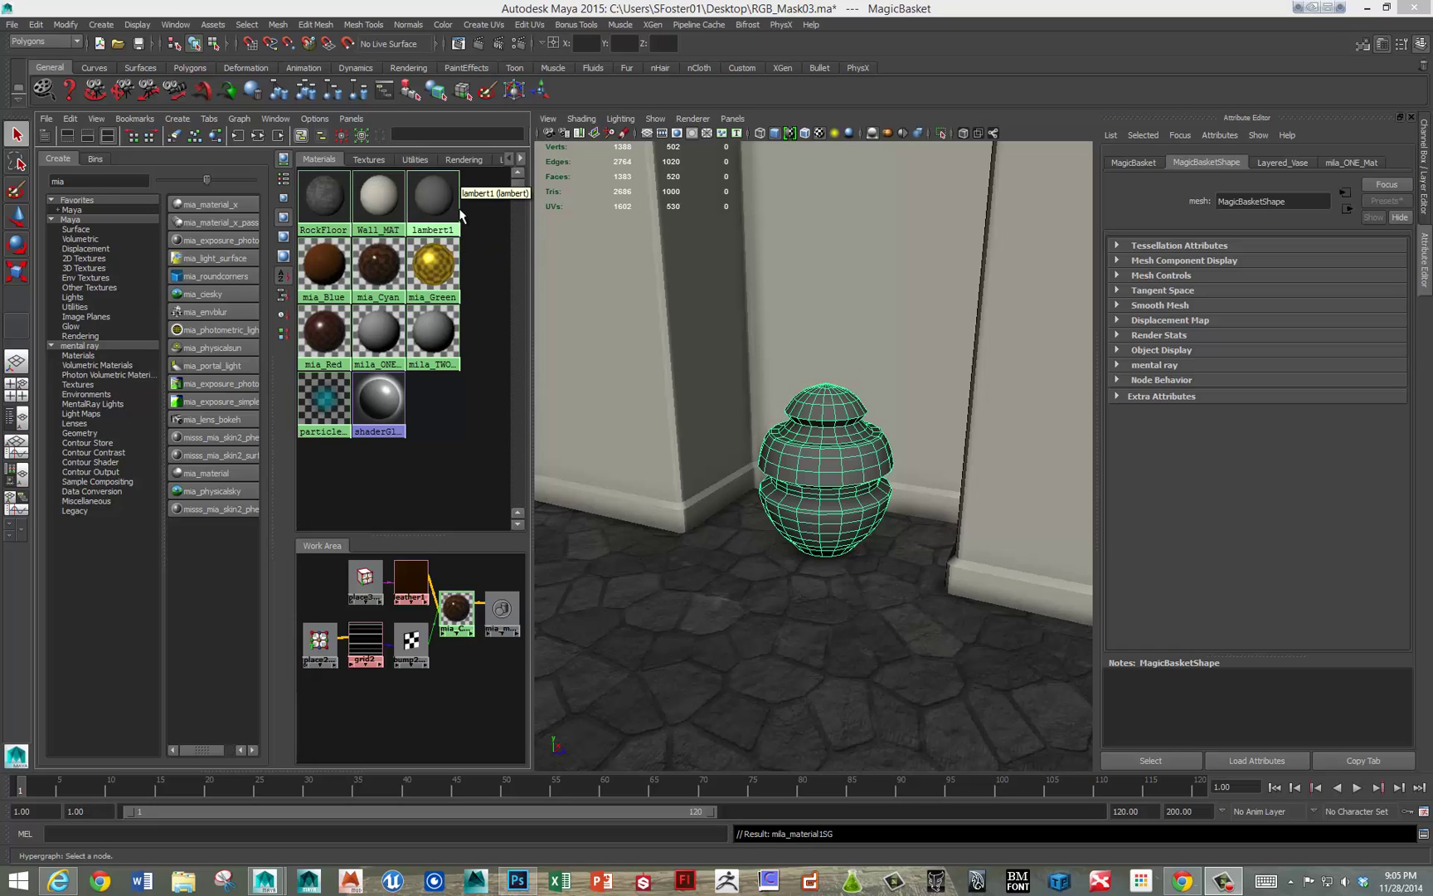
Step: Texture the basket with baked_Basket.psd, then select the floor so the colored bands show
click(798, 450)
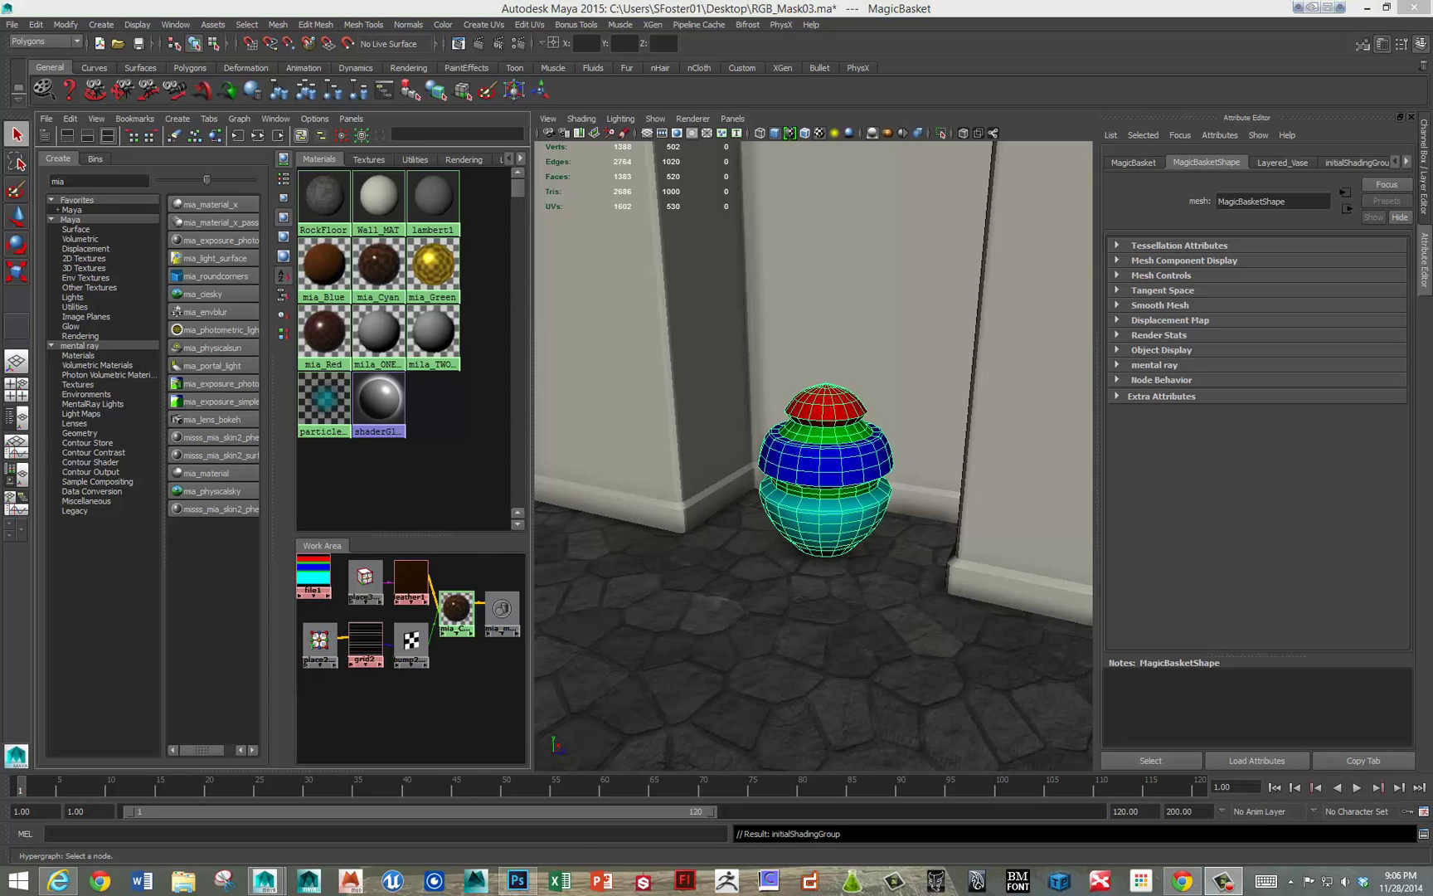
click(850, 588)
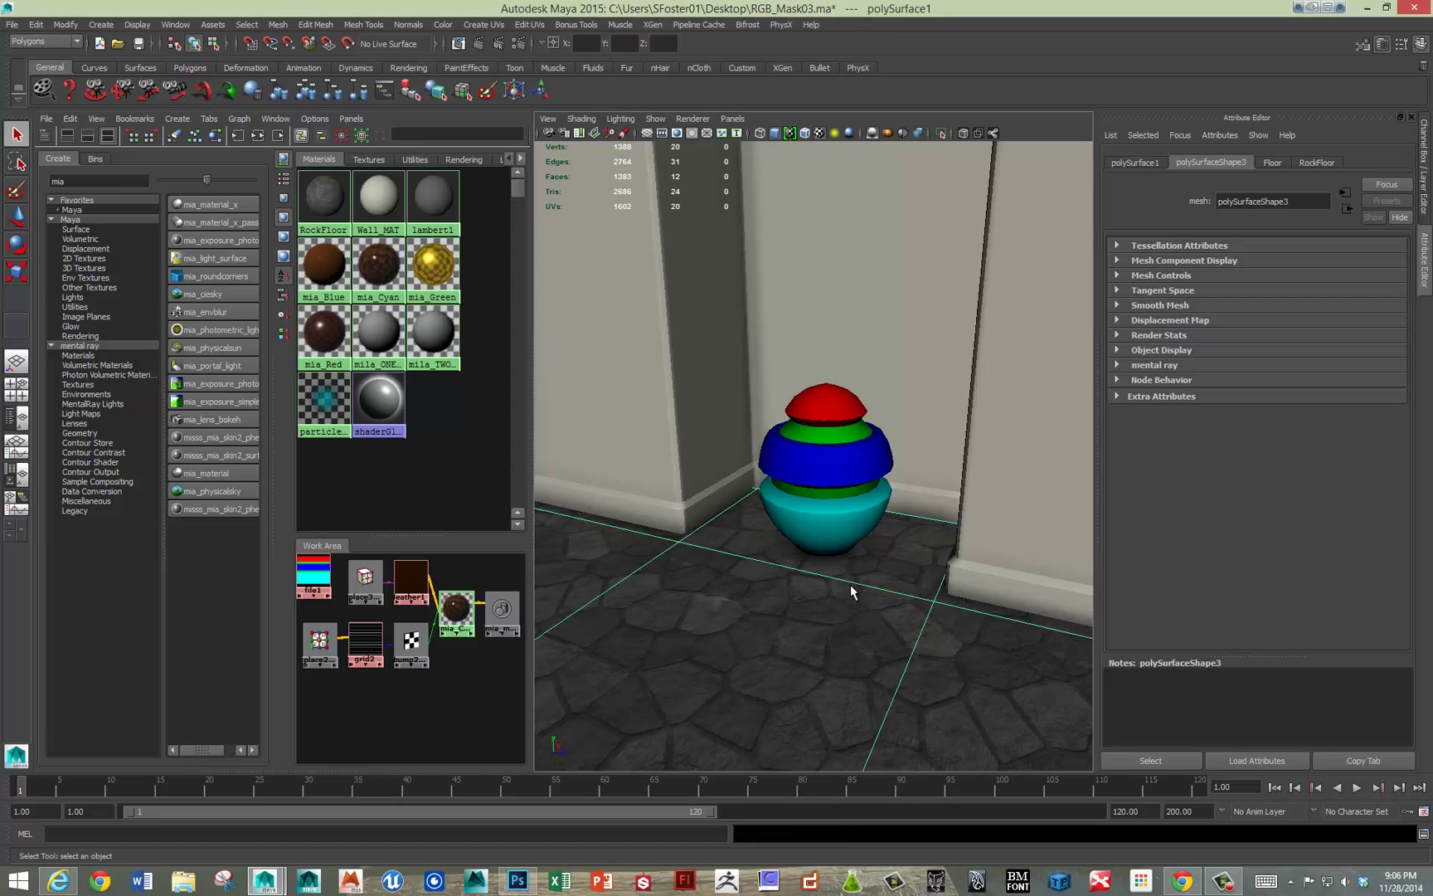
Step: Assign mila_ONE_Mat to the basket and load its settings in the Attribute Editor
click(841, 480)
right_click(377, 336)
click(357, 408)
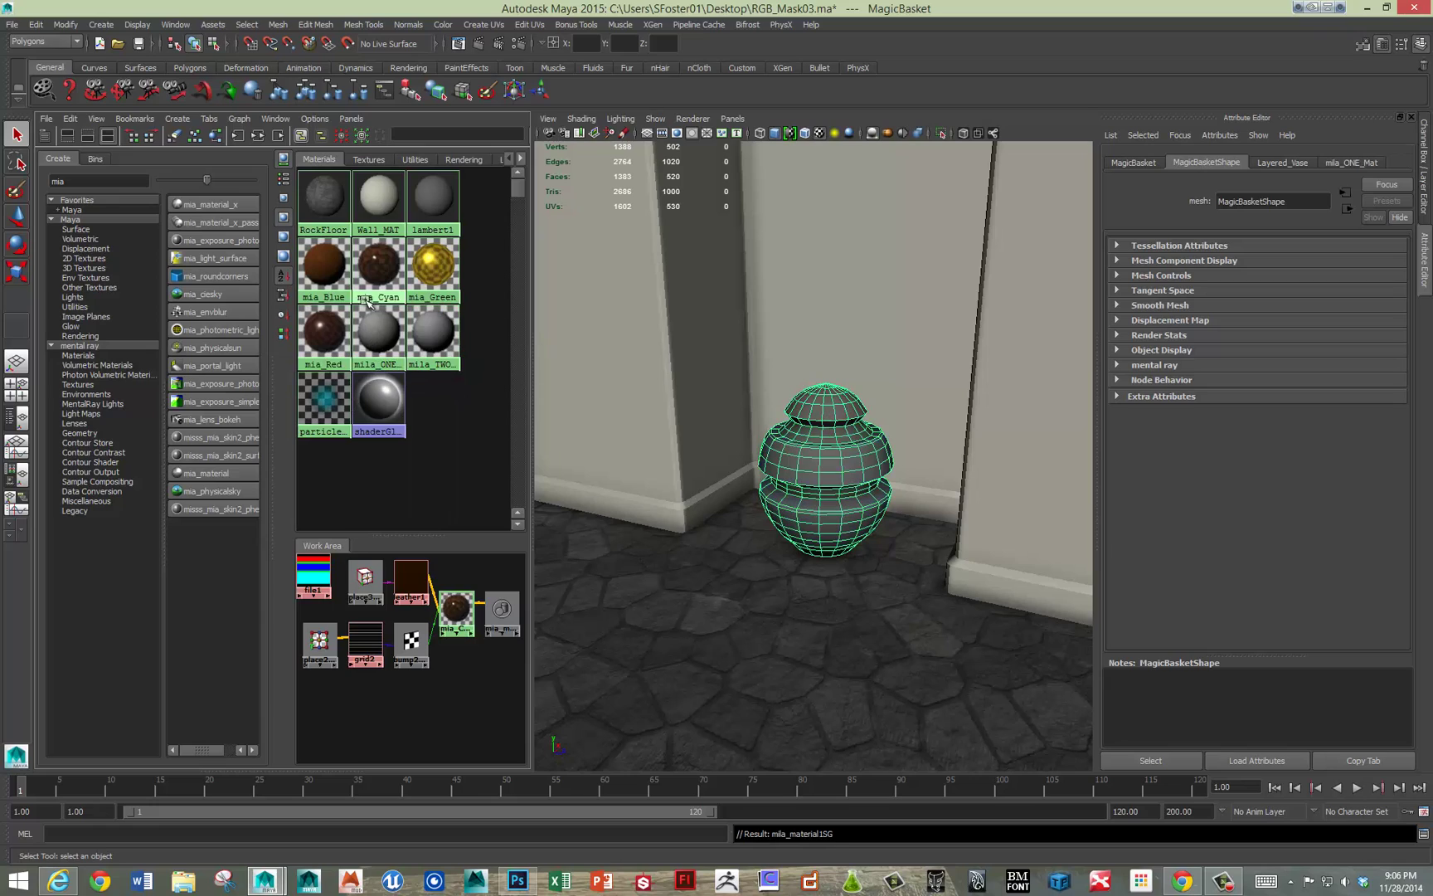
click(377, 340)
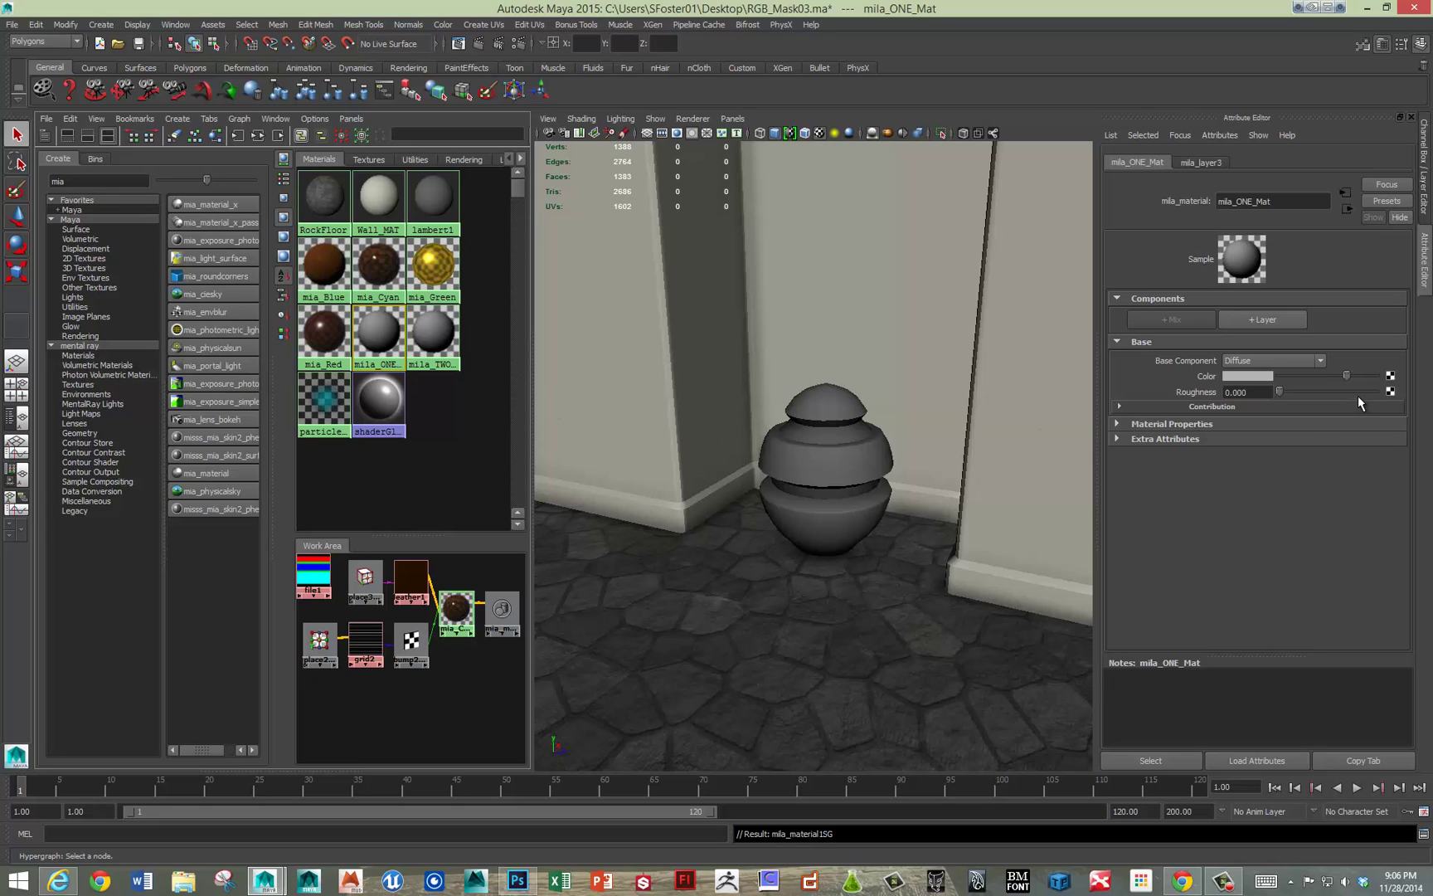
Step: Add a weighted Diffuse Reflection layer to mila_ONE_Mat
click(1276, 319)
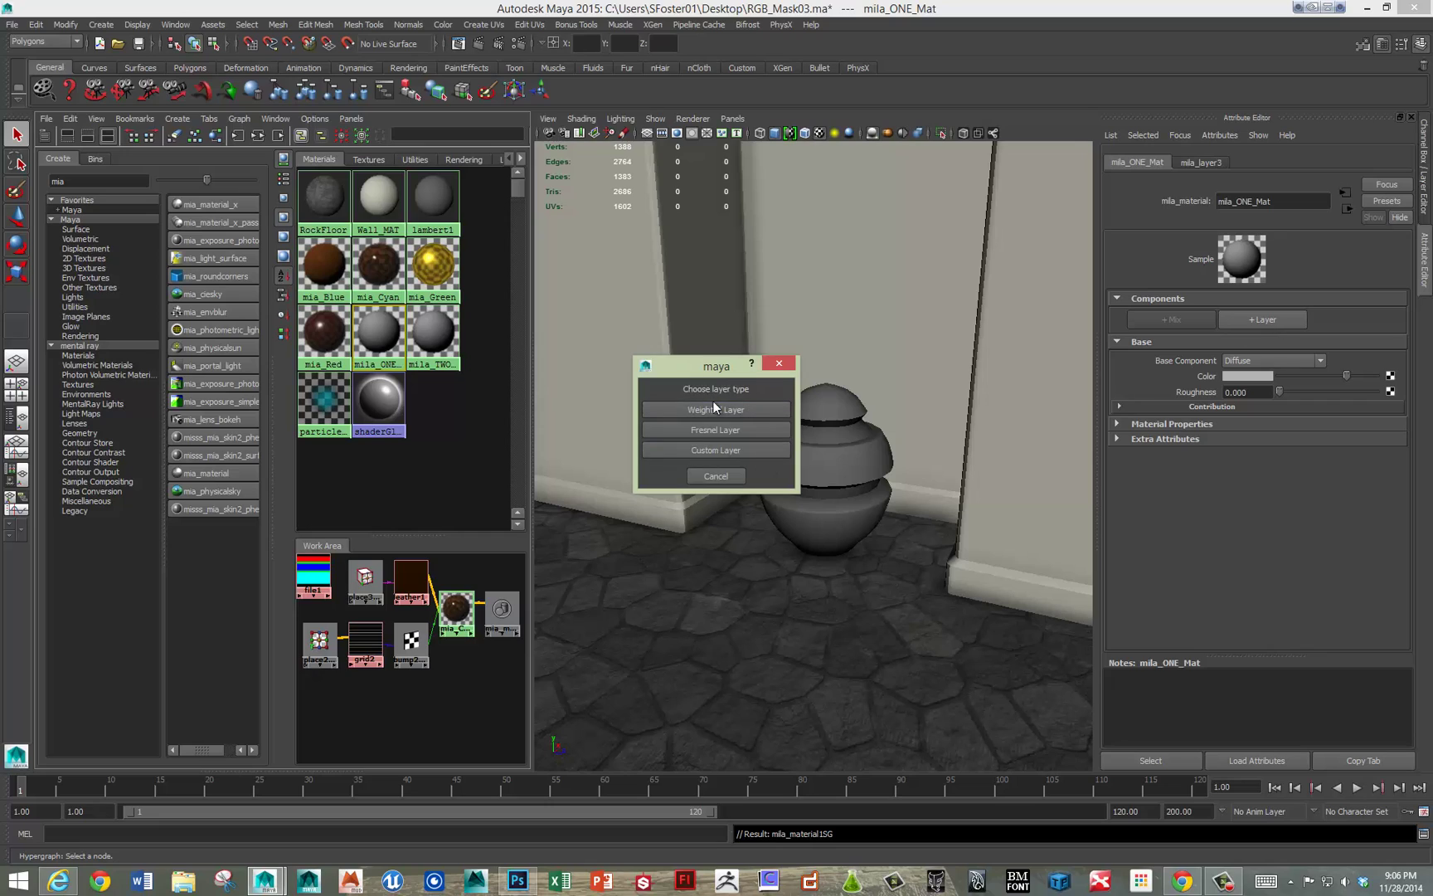
click(727, 409)
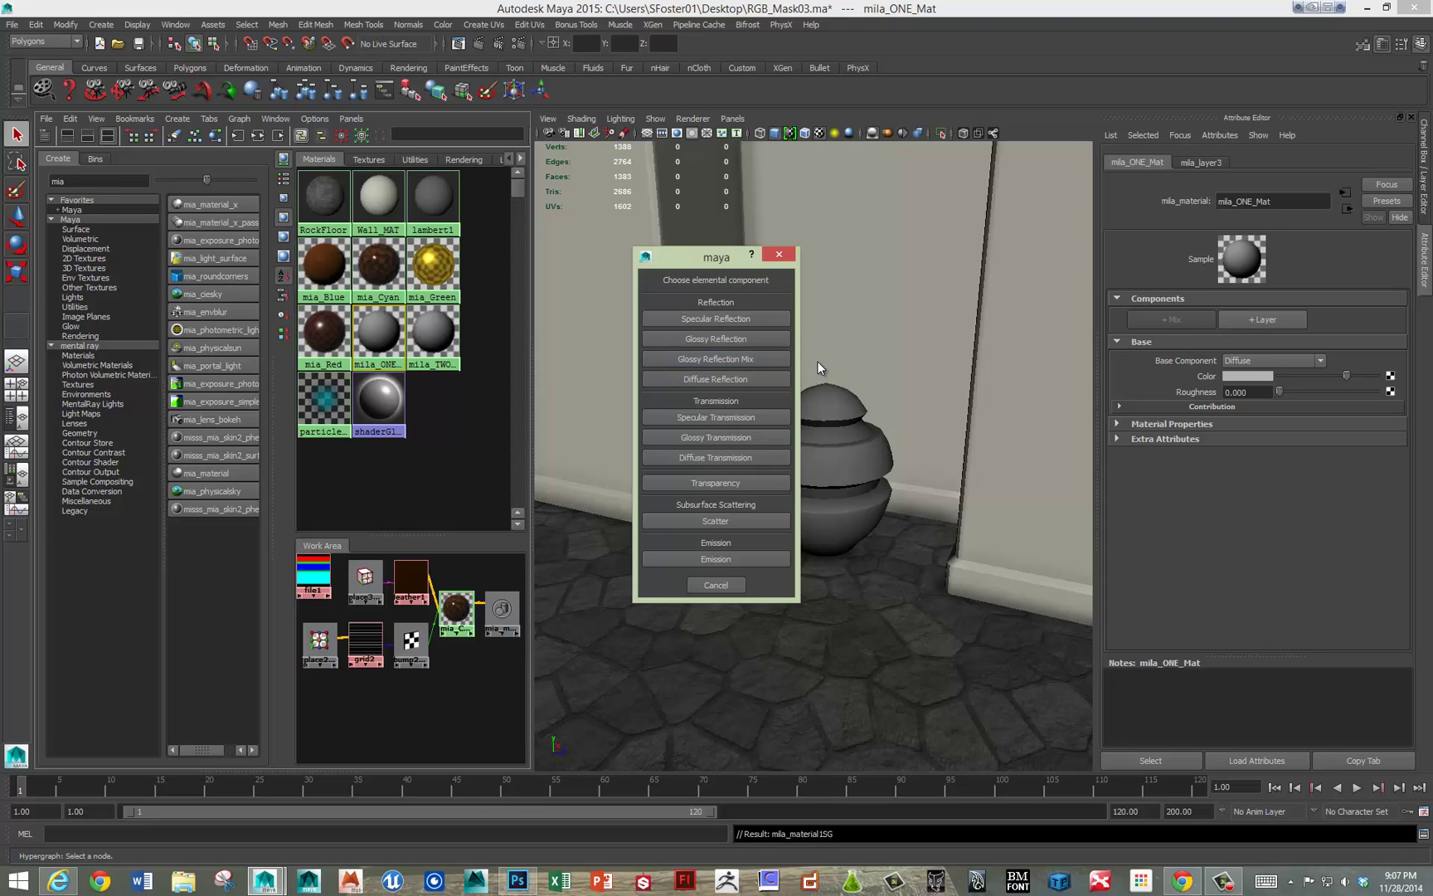
click(726, 380)
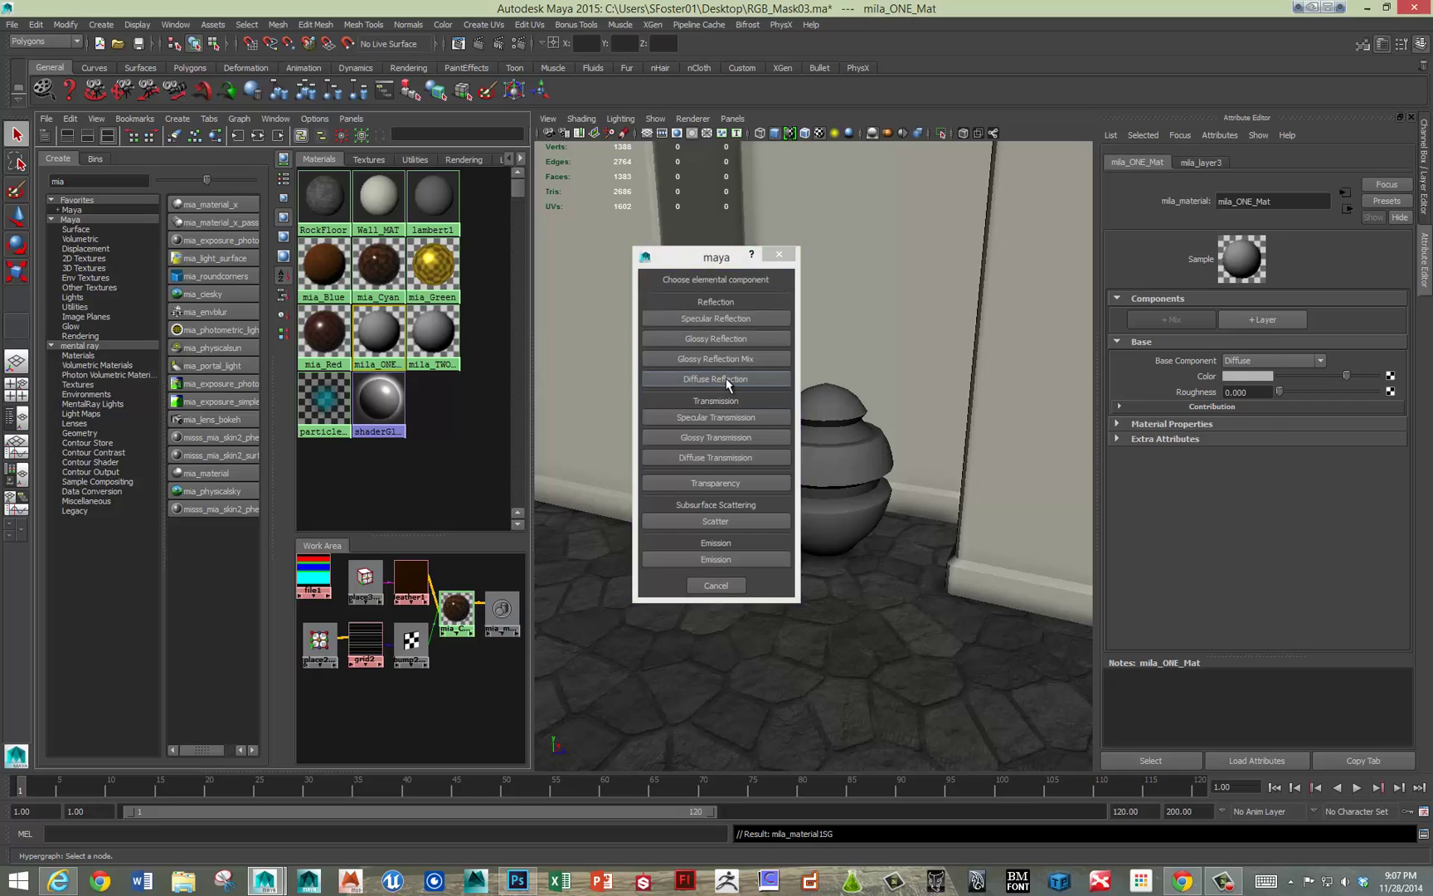
Step: Stack three weighted Glossy Reflection layers above it and enlarge the layer list
click(1244, 317)
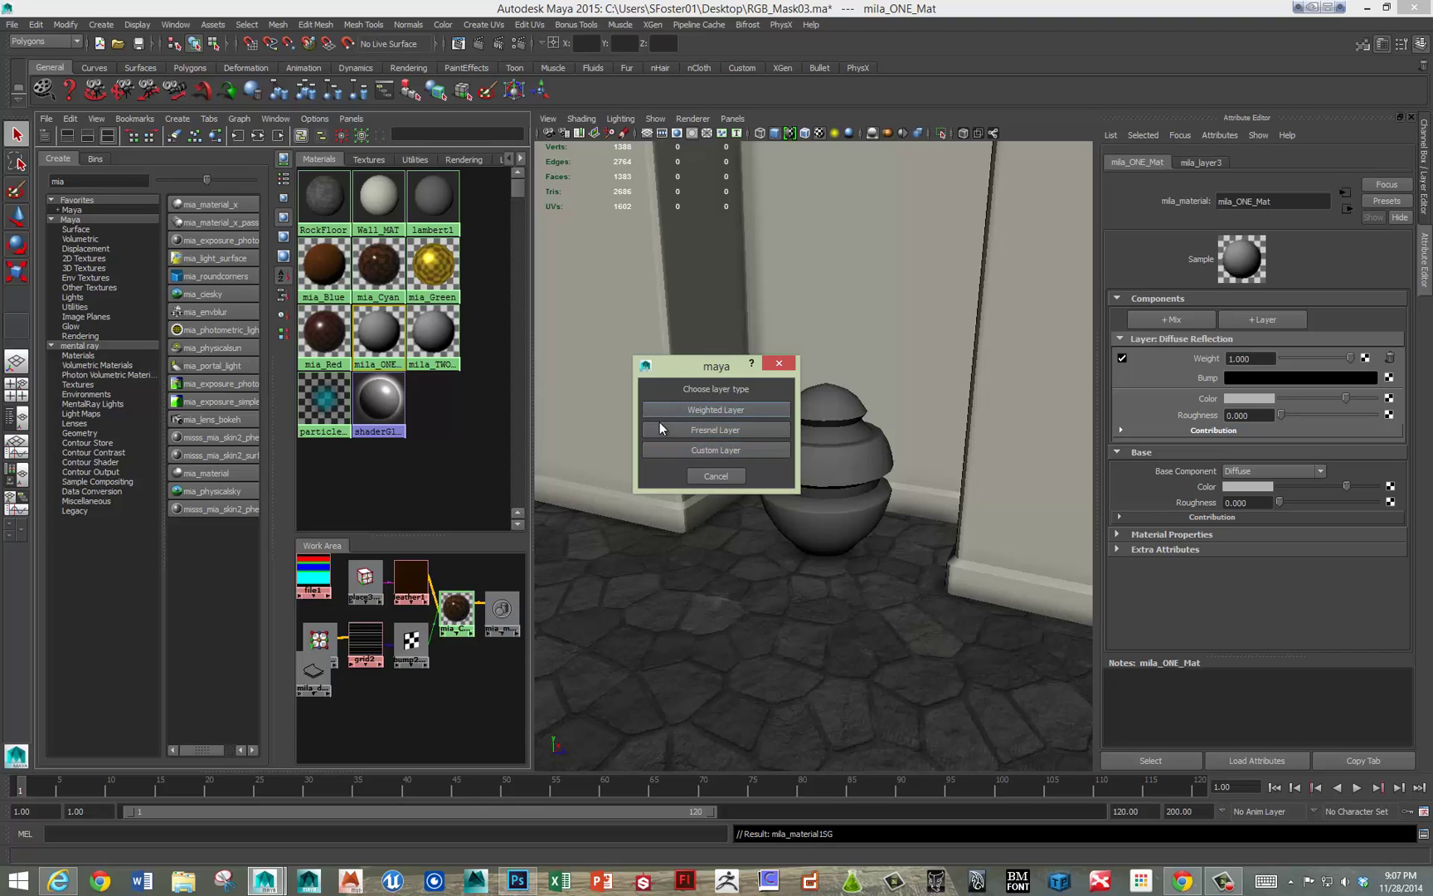
click(772, 427)
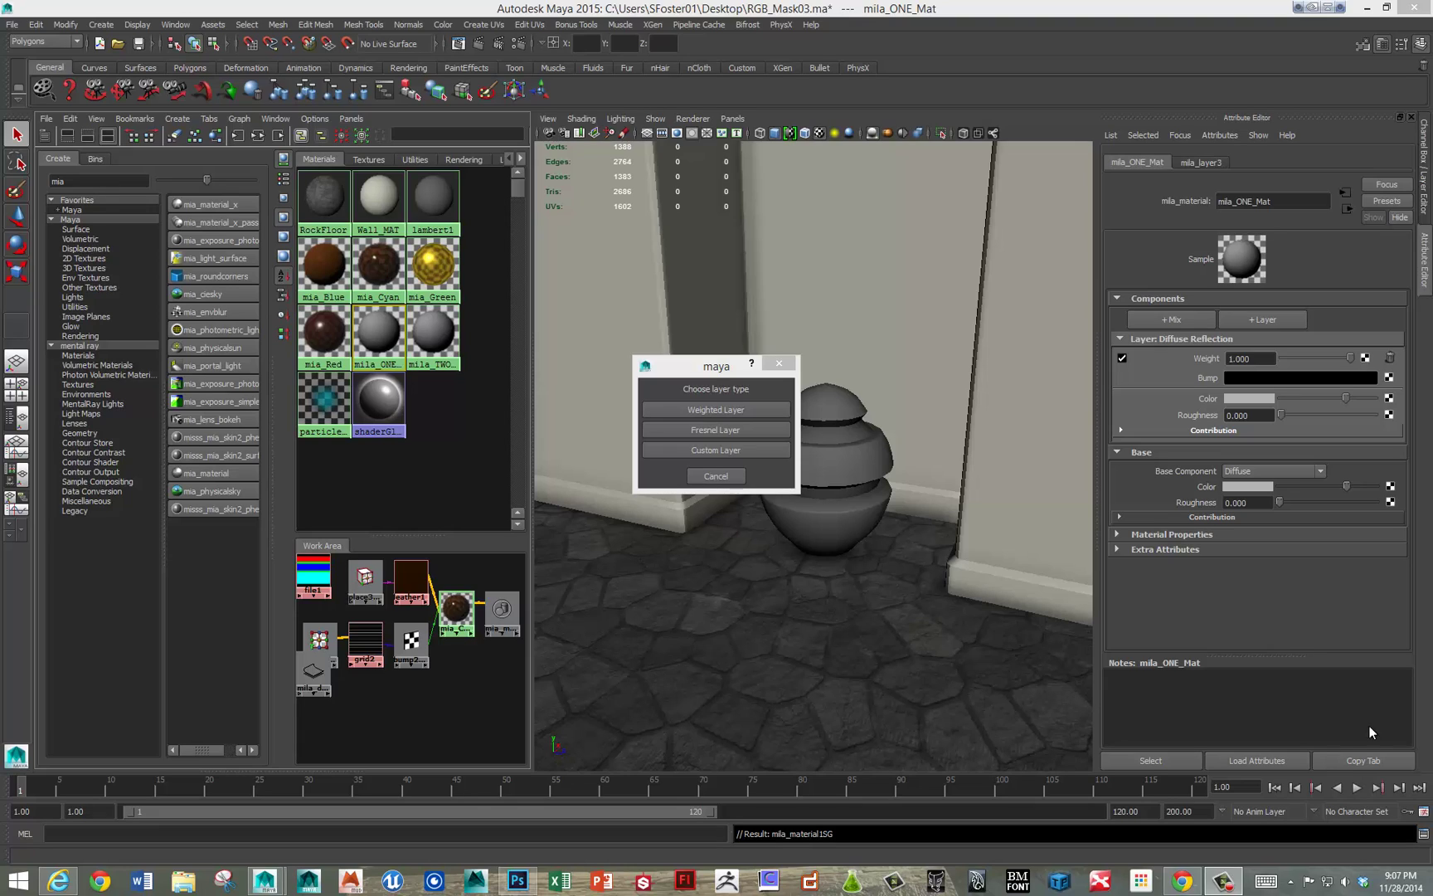
click(729, 407)
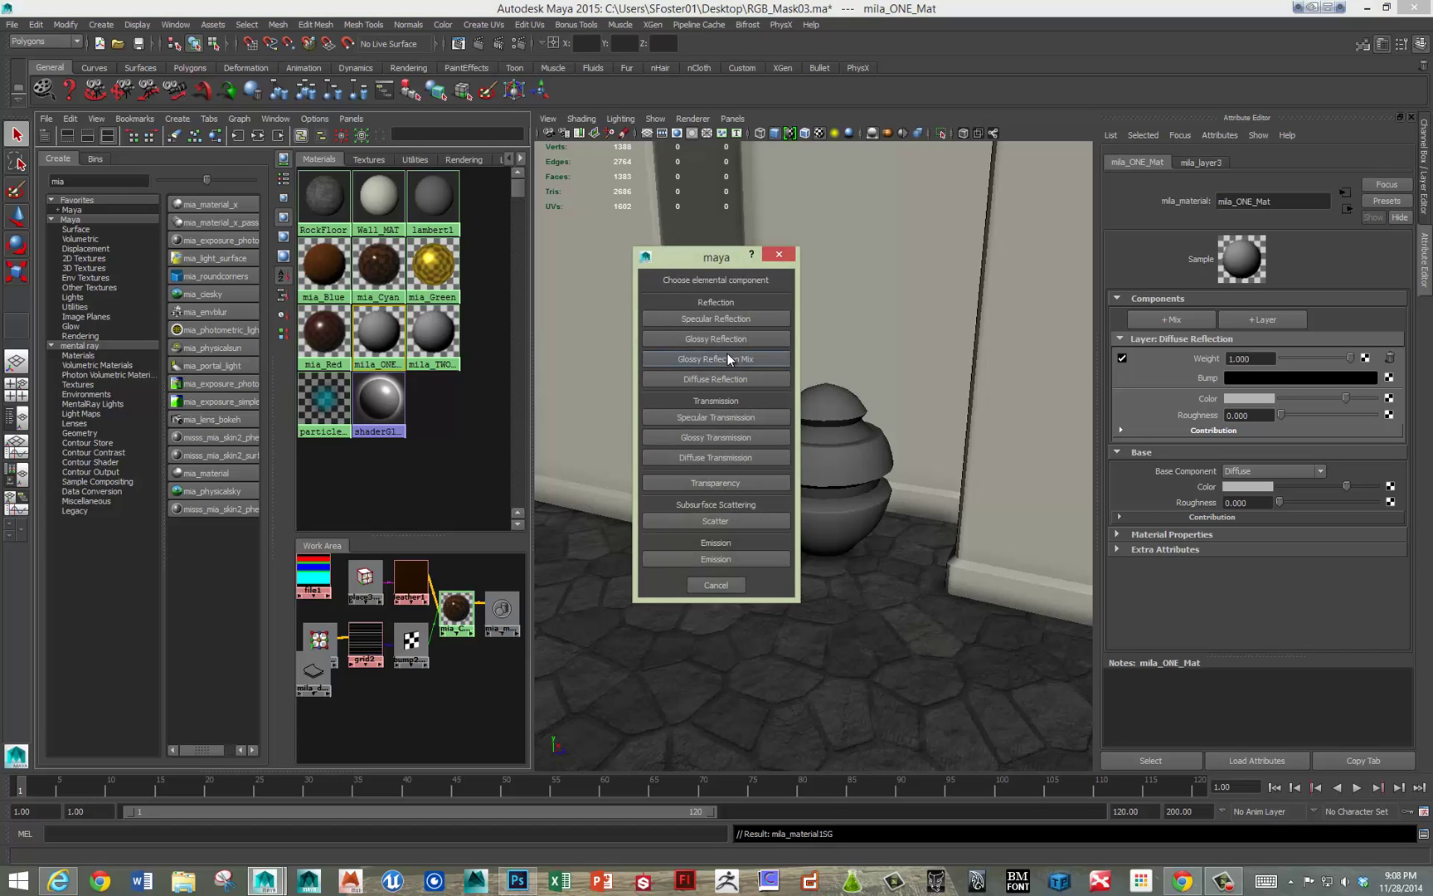
click(733, 336)
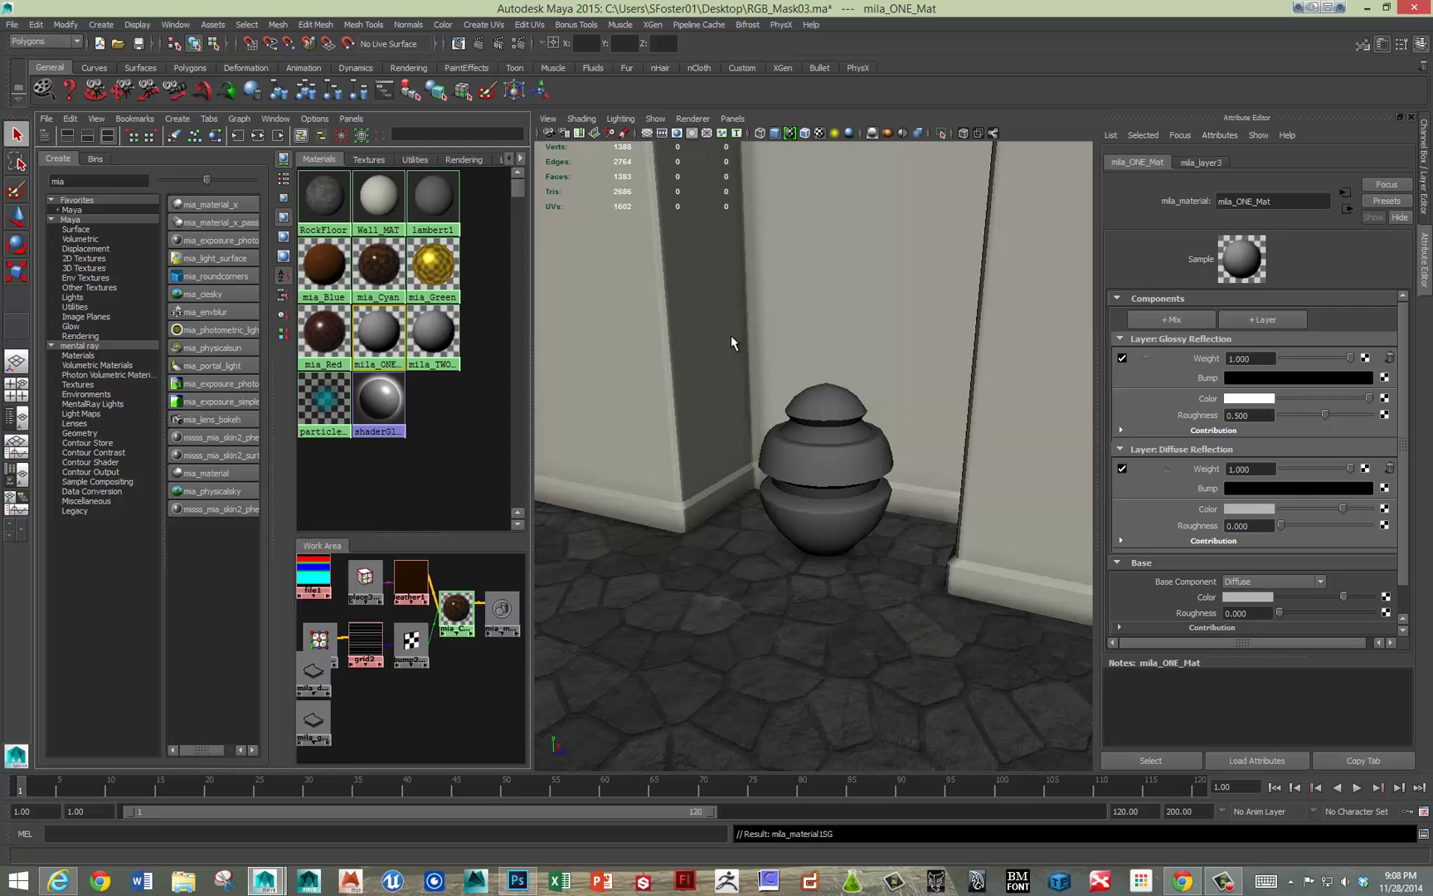
click(1262, 319)
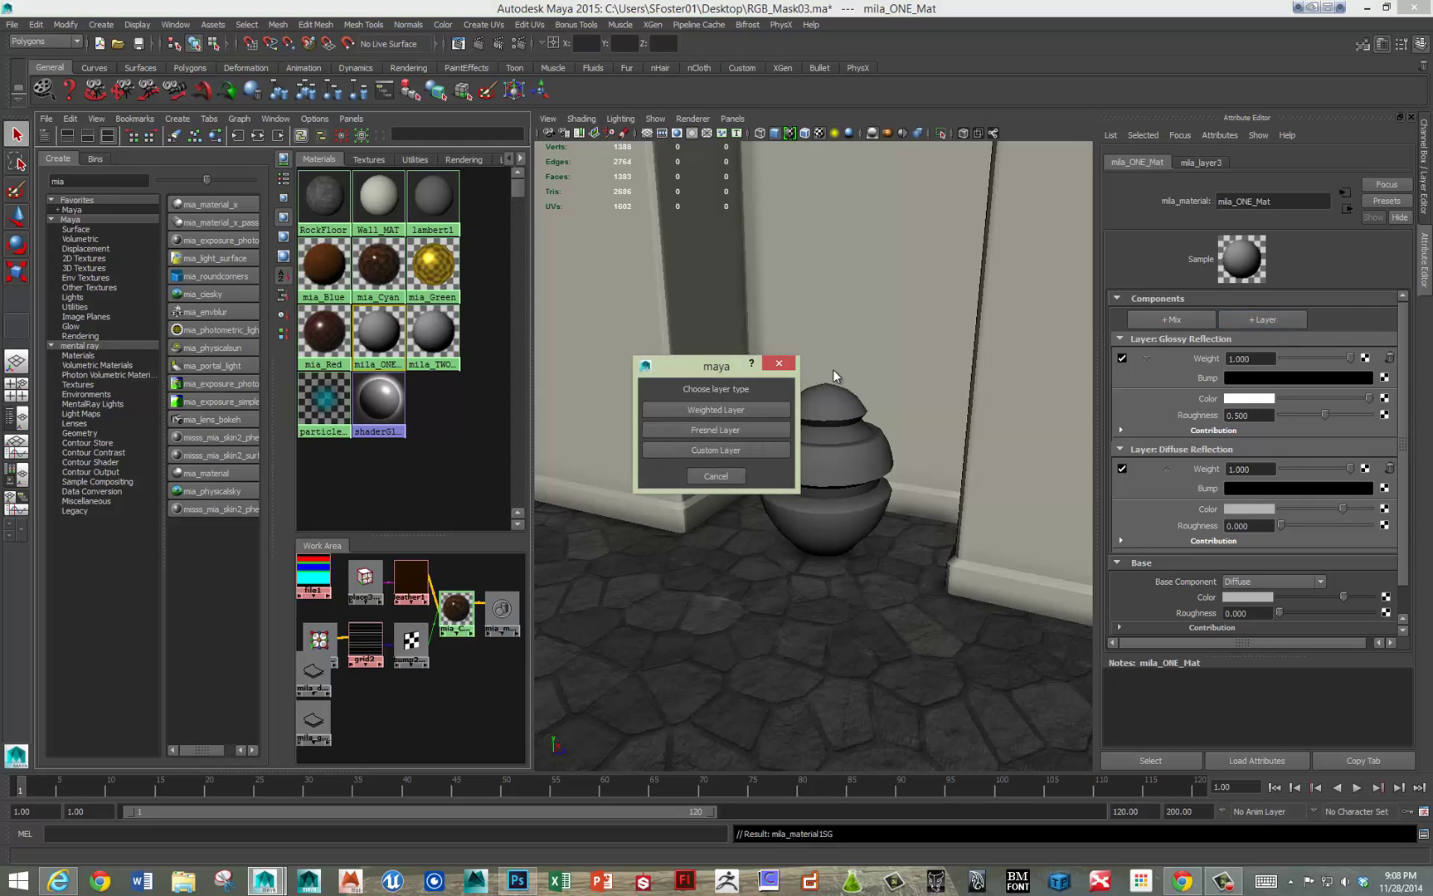
click(738, 409)
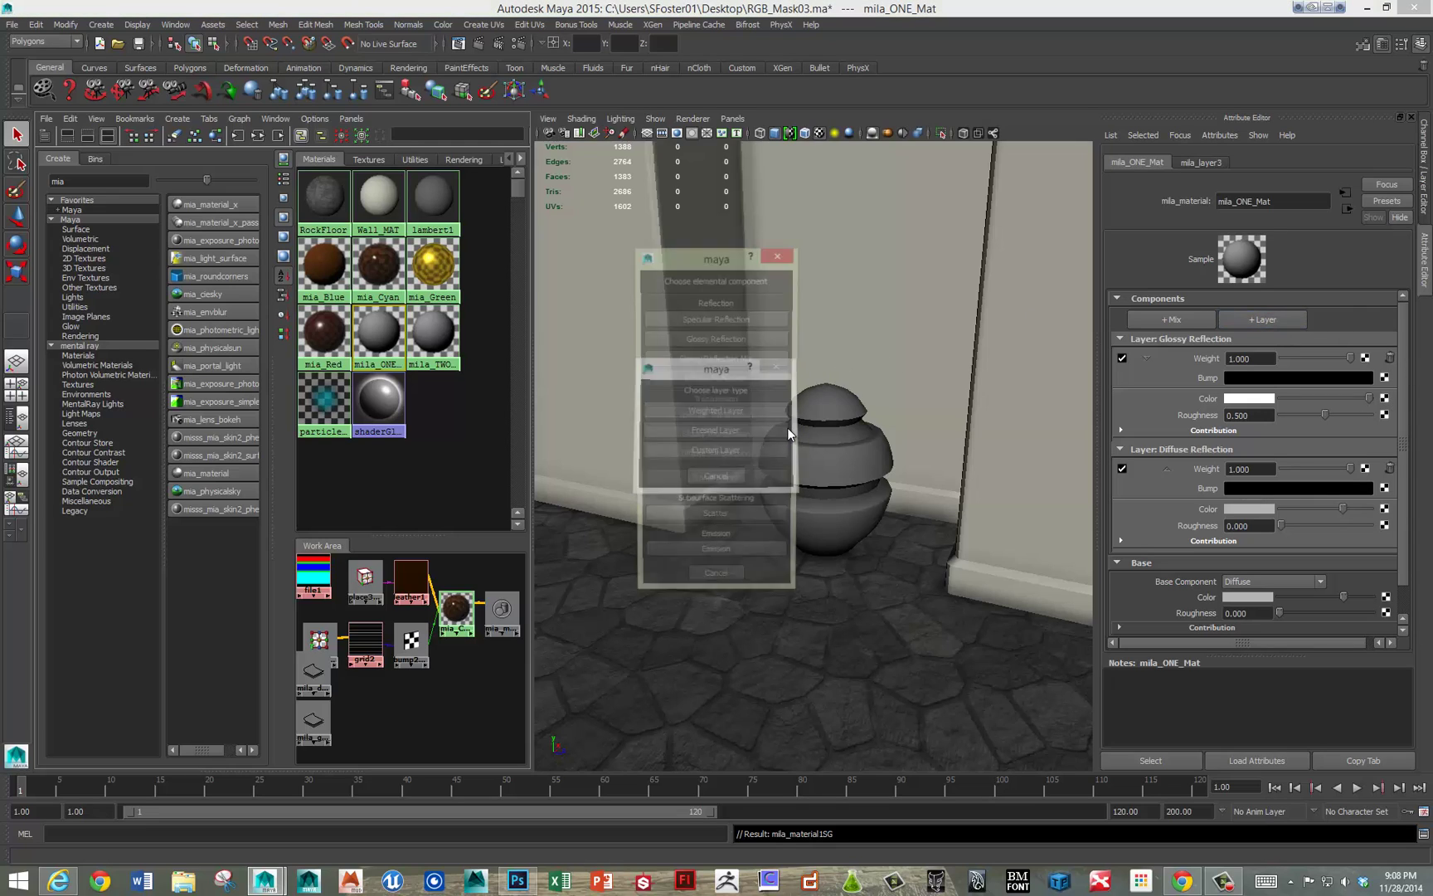
click(724, 340)
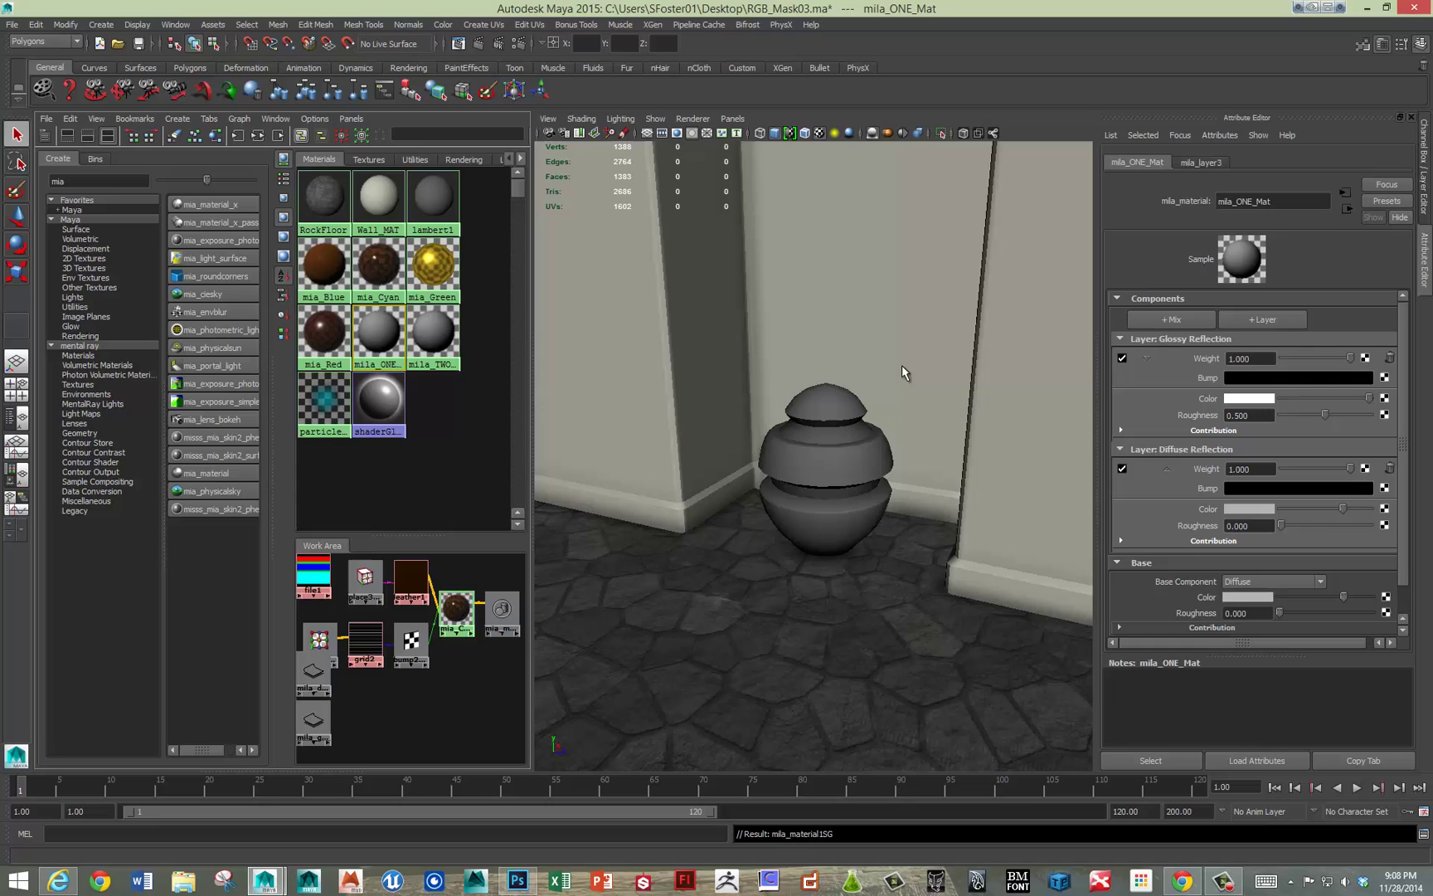
click(1277, 320)
click(757, 409)
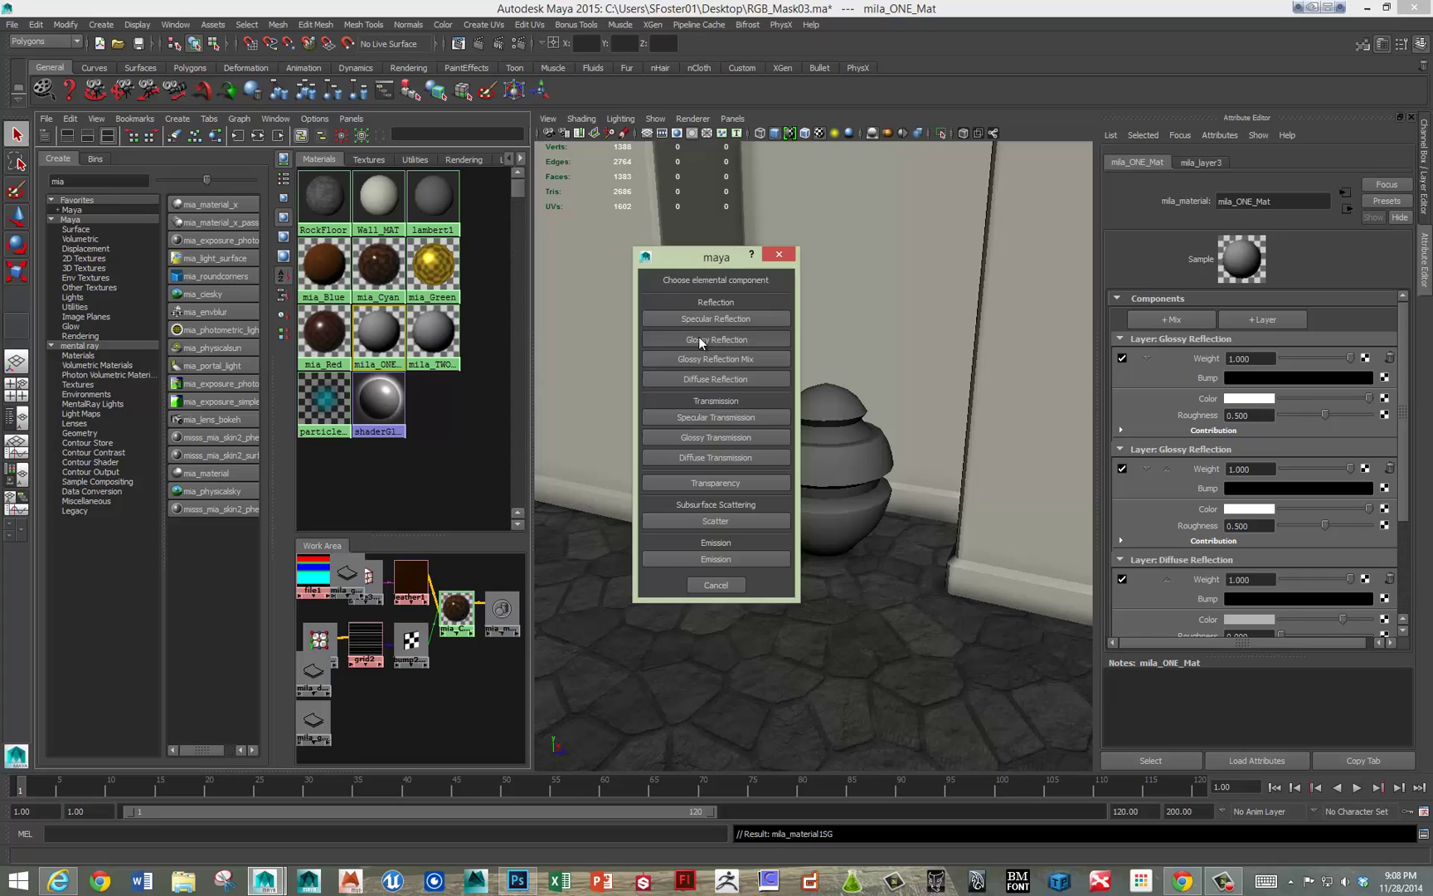
click(698, 336)
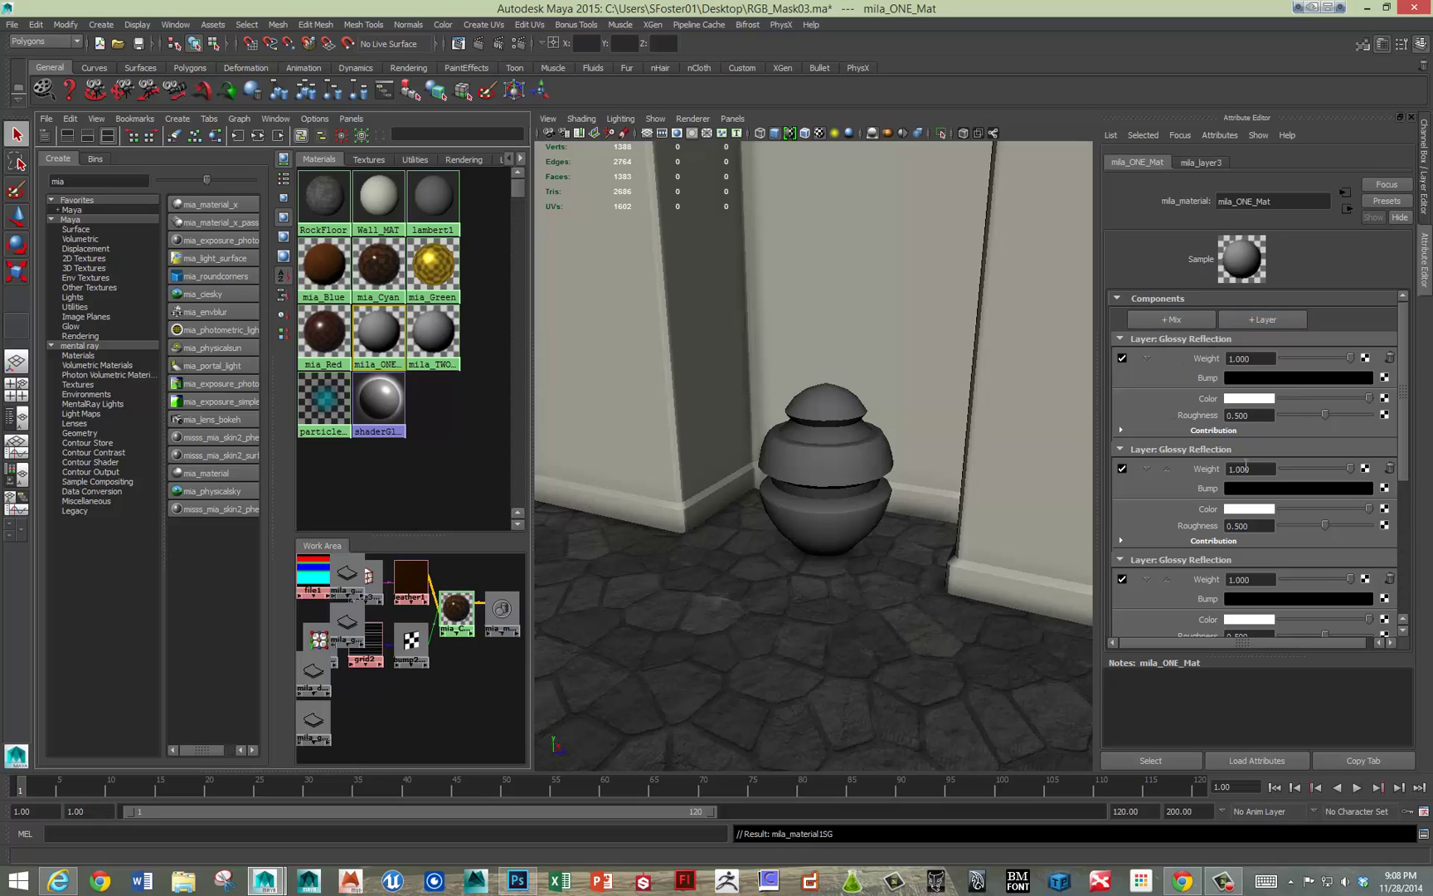
scroll(1405, 381, down, 4)
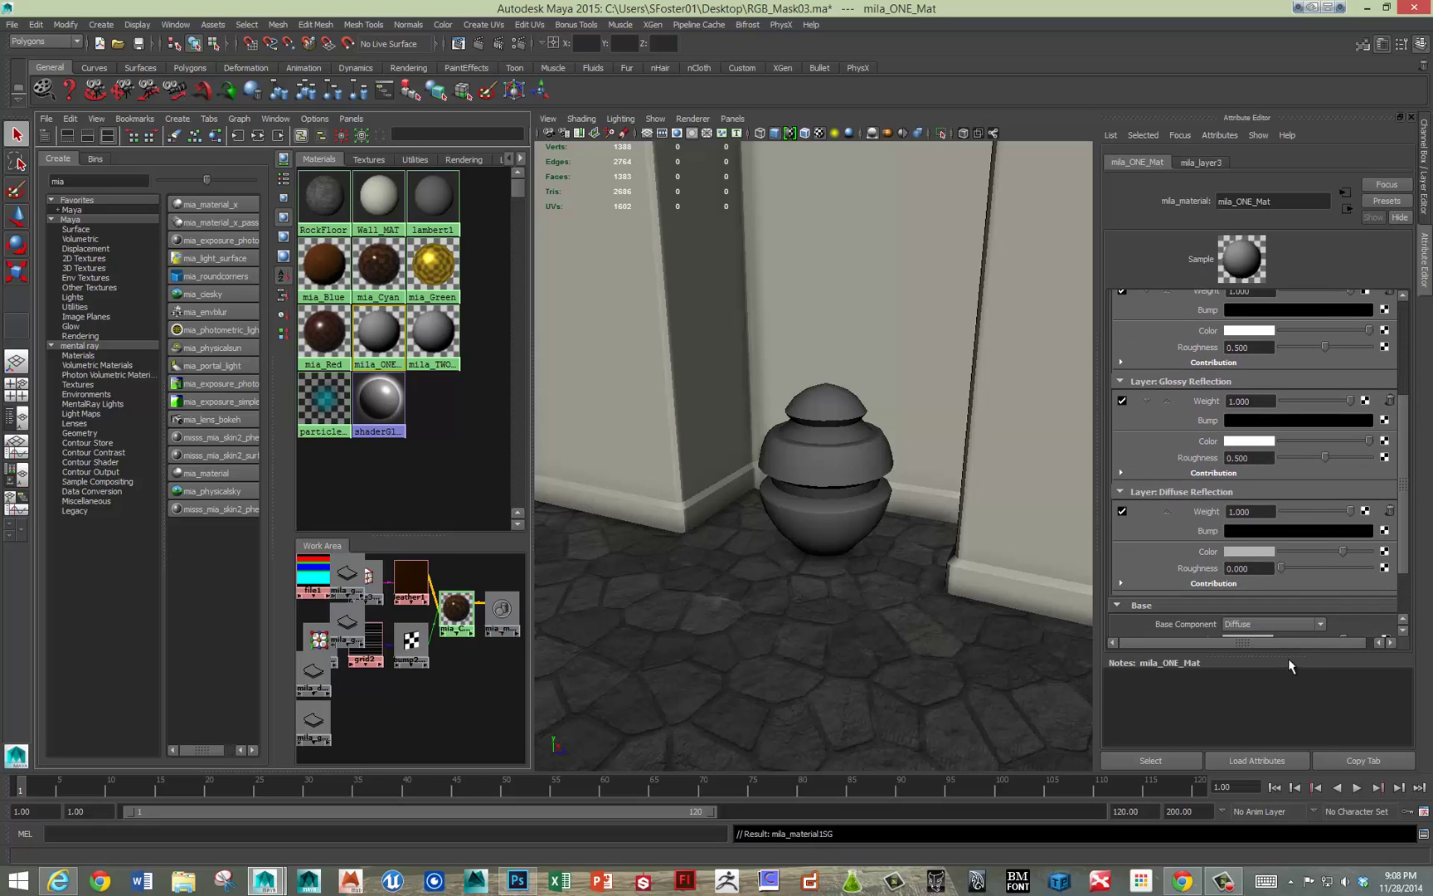
drag(1287, 657, 1287, 715)
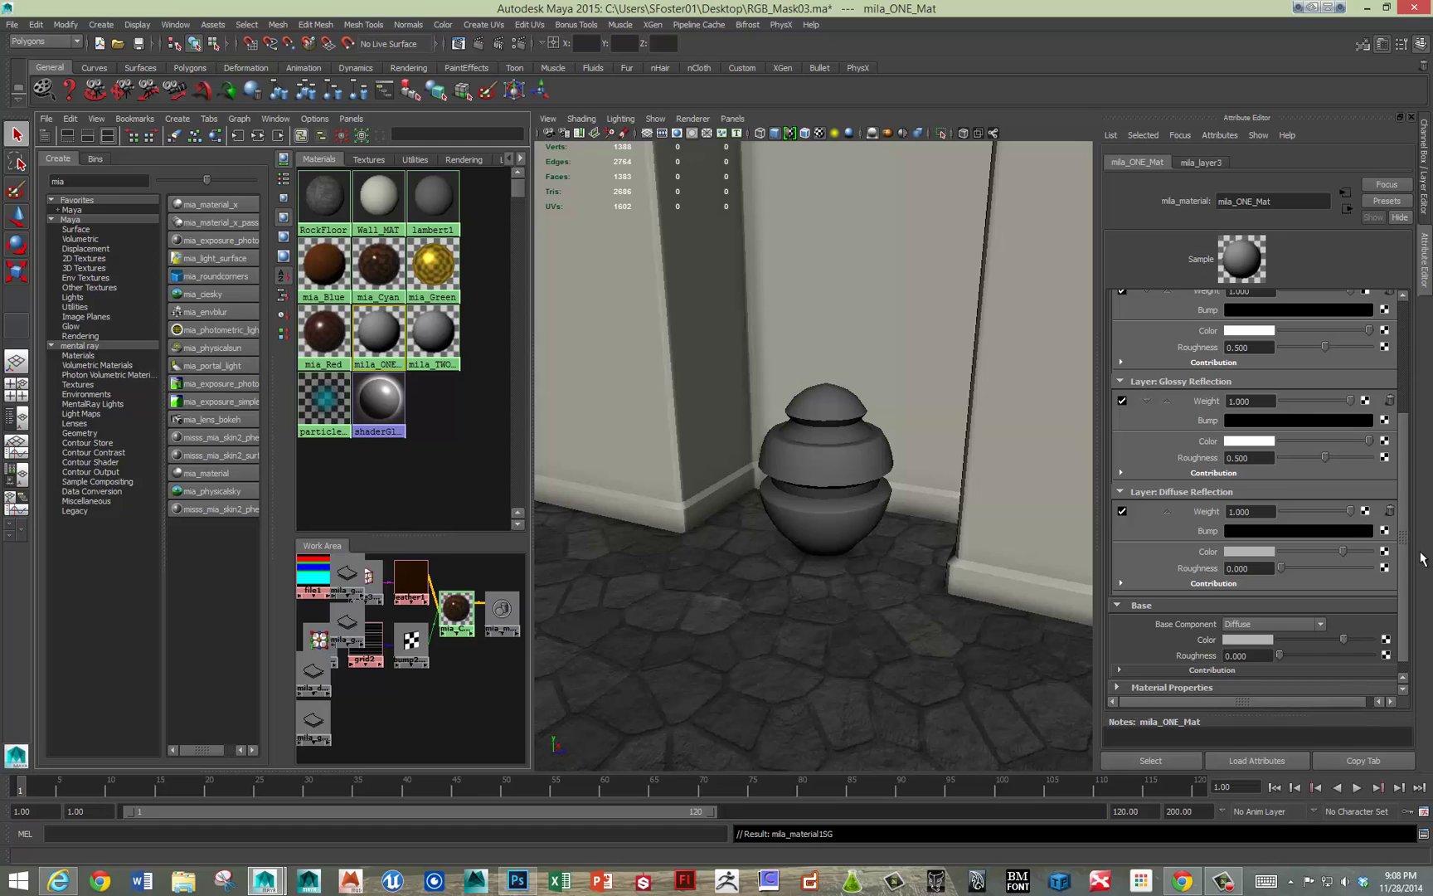
scroll(1412, 561, up, 4)
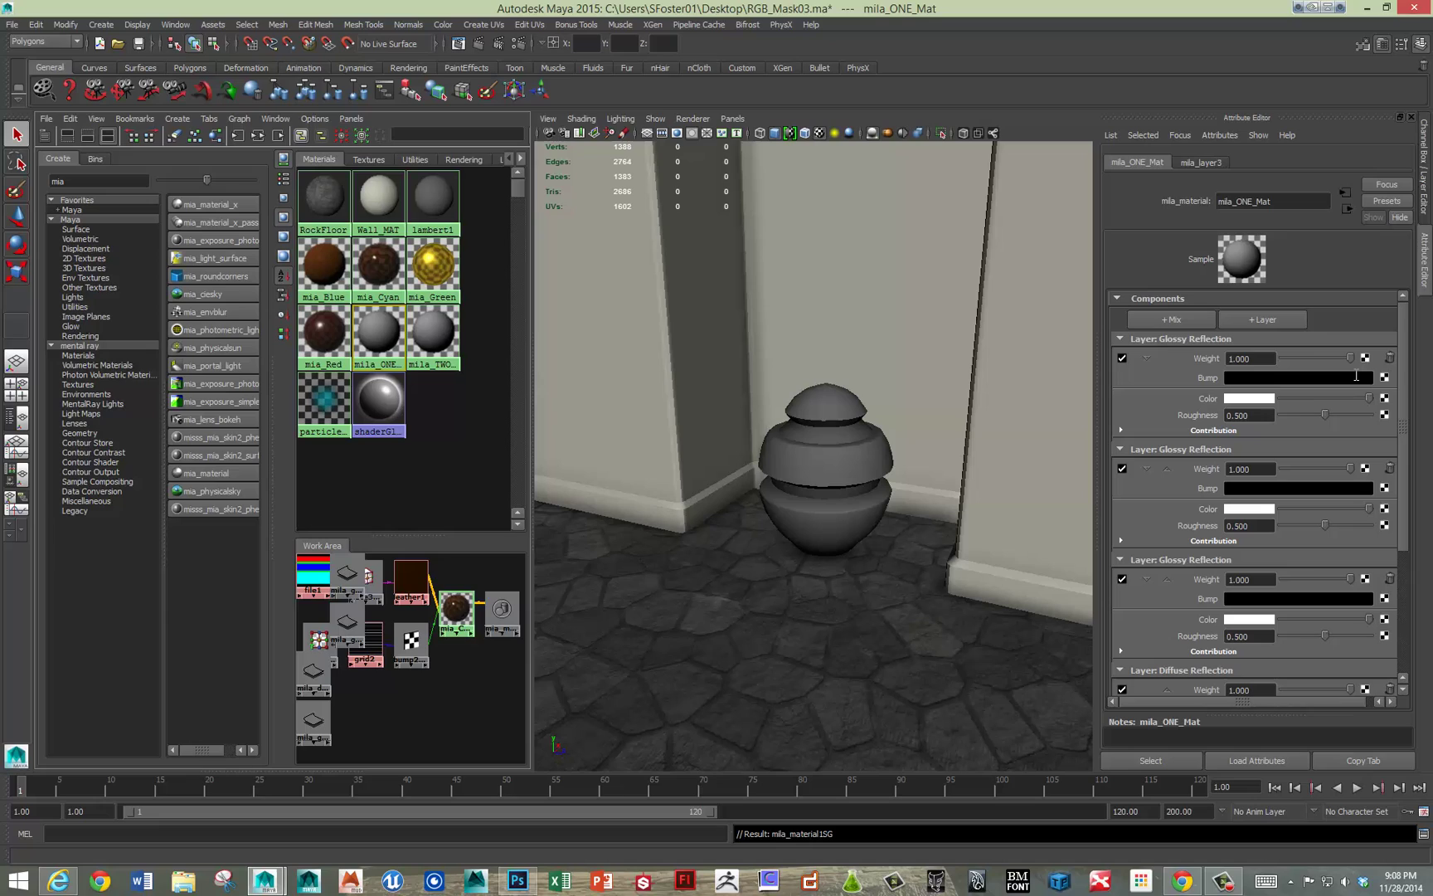
Step: Verify the Blue_Layer PSD texture links to the Blue layer set of baked_Basket.psd
click(368, 158)
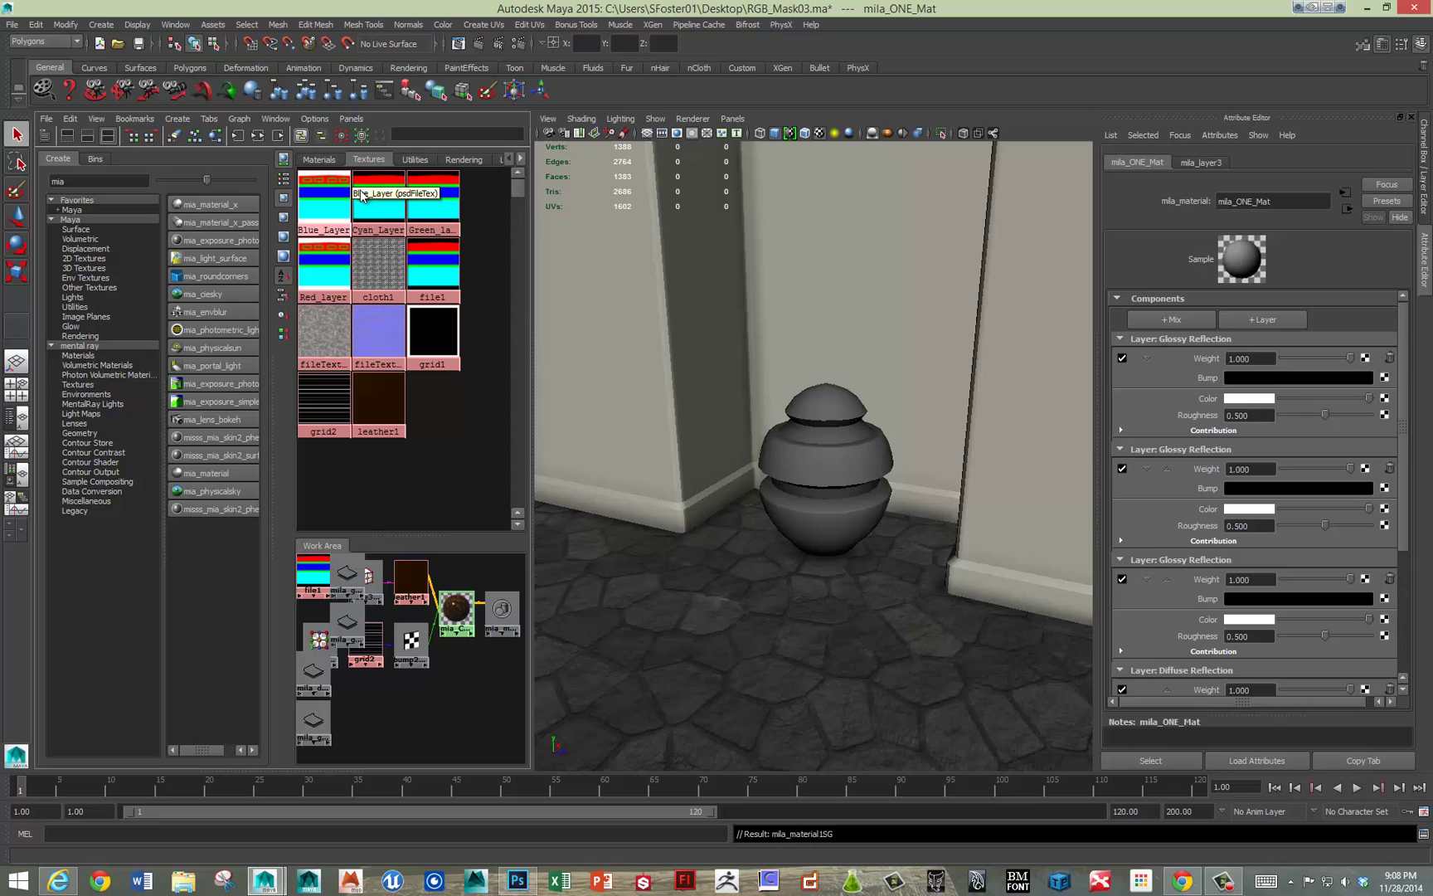
click(349, 218)
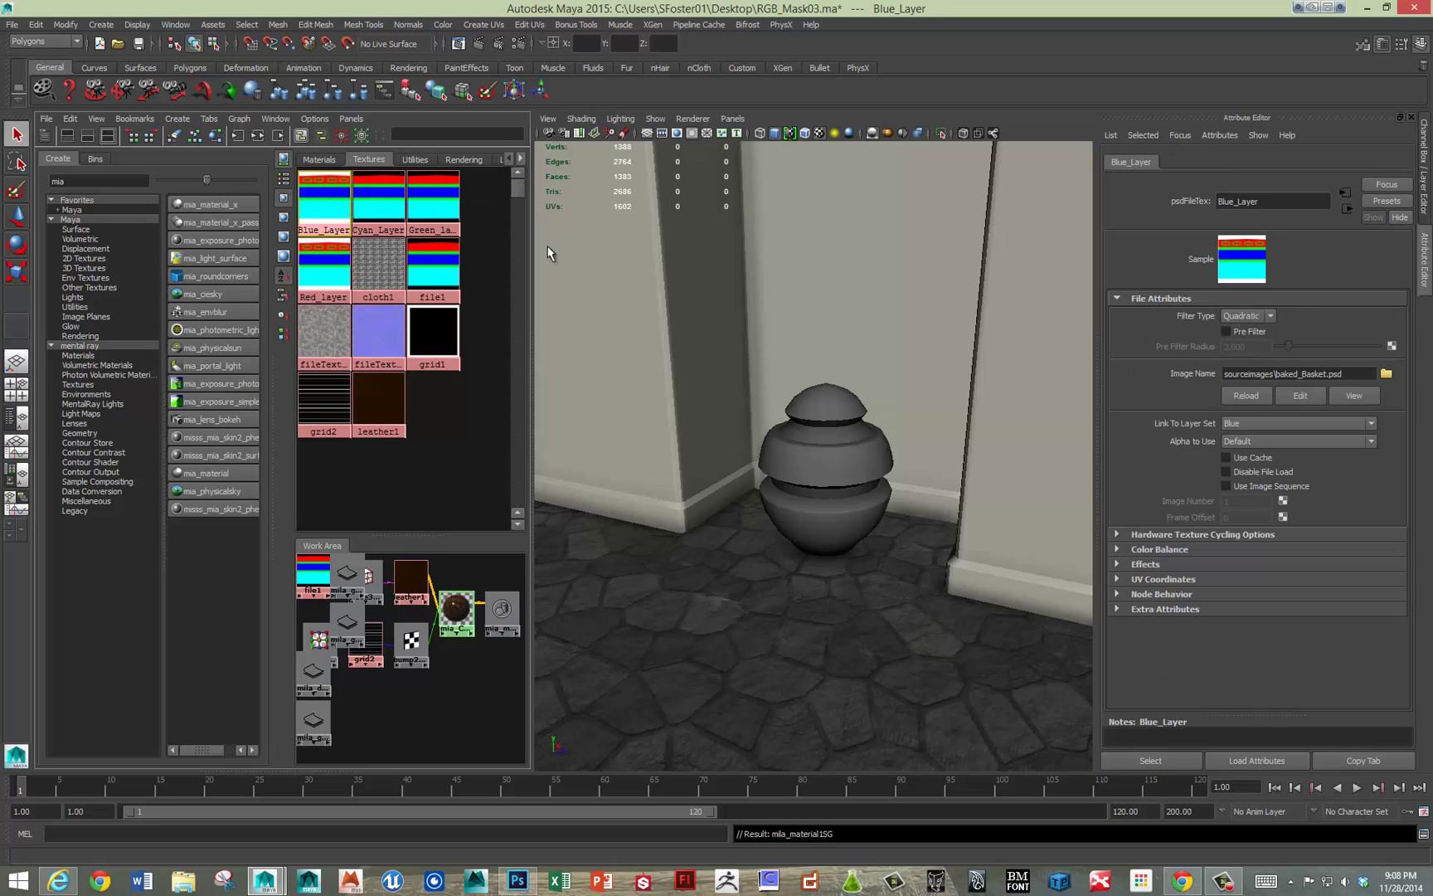
click(1258, 423)
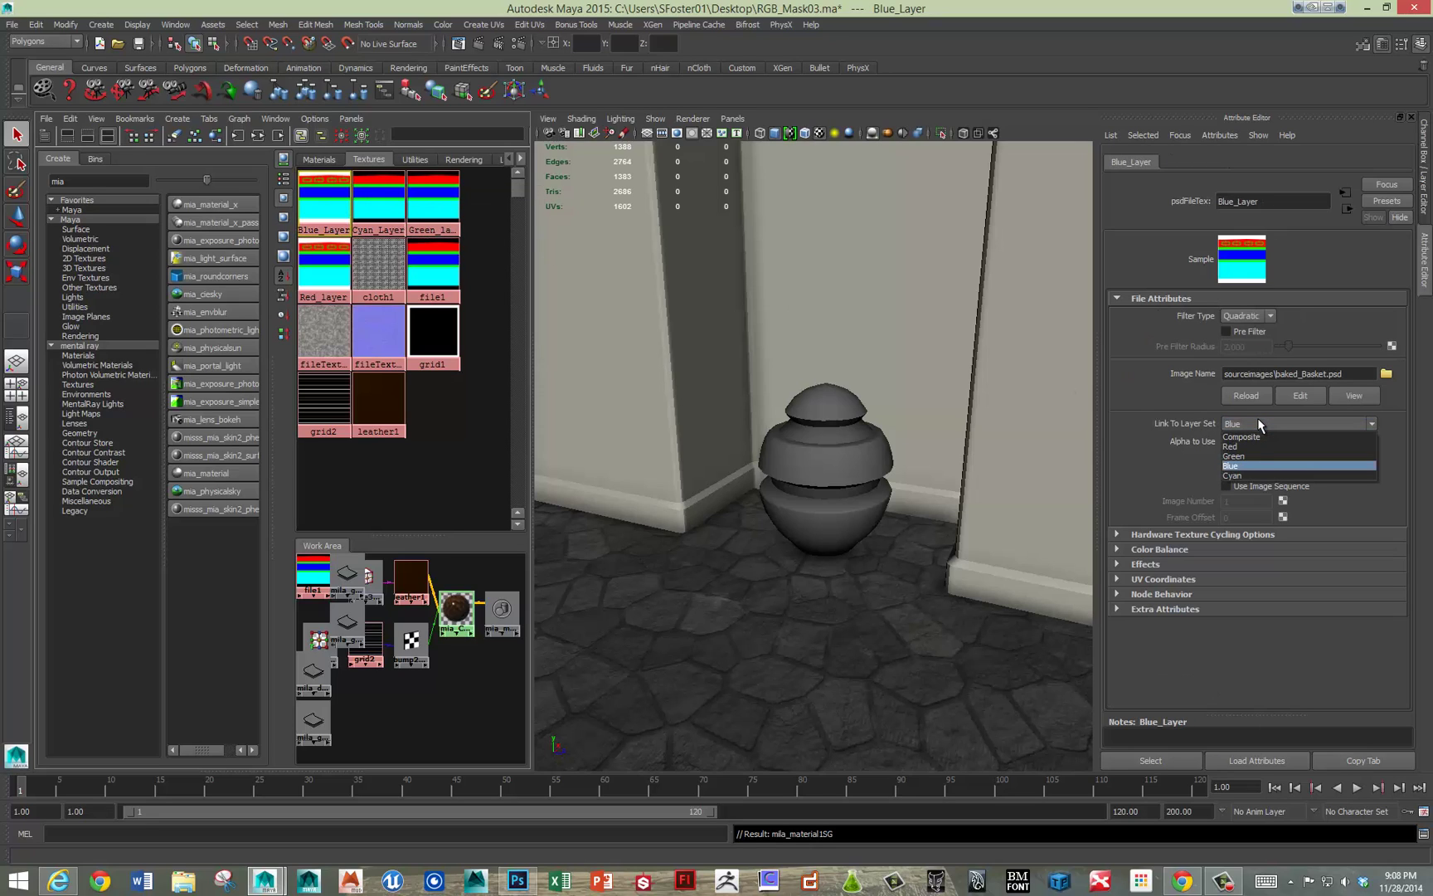
click(1251, 462)
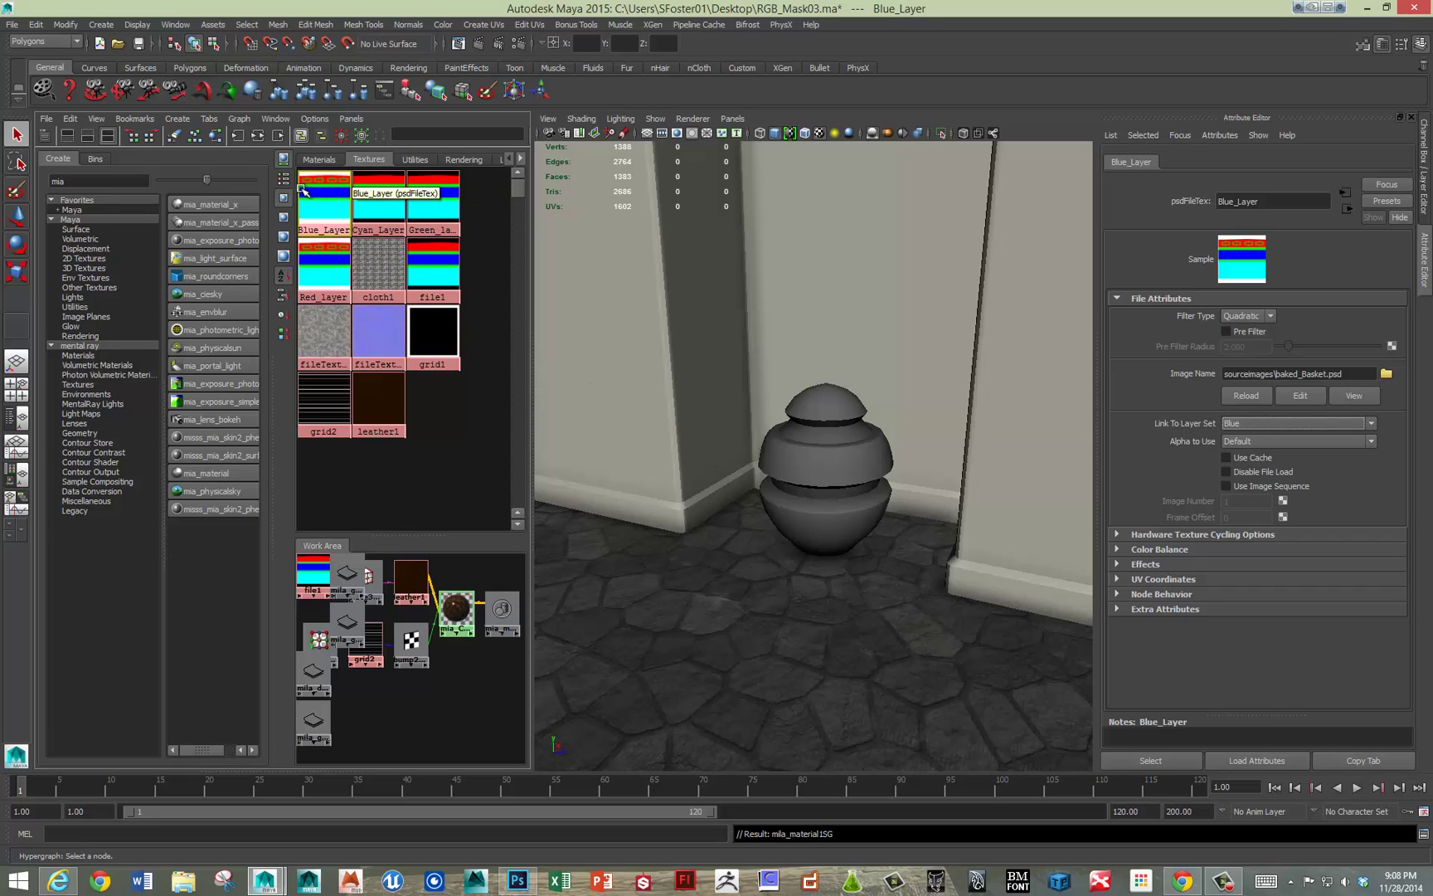
click(319, 158)
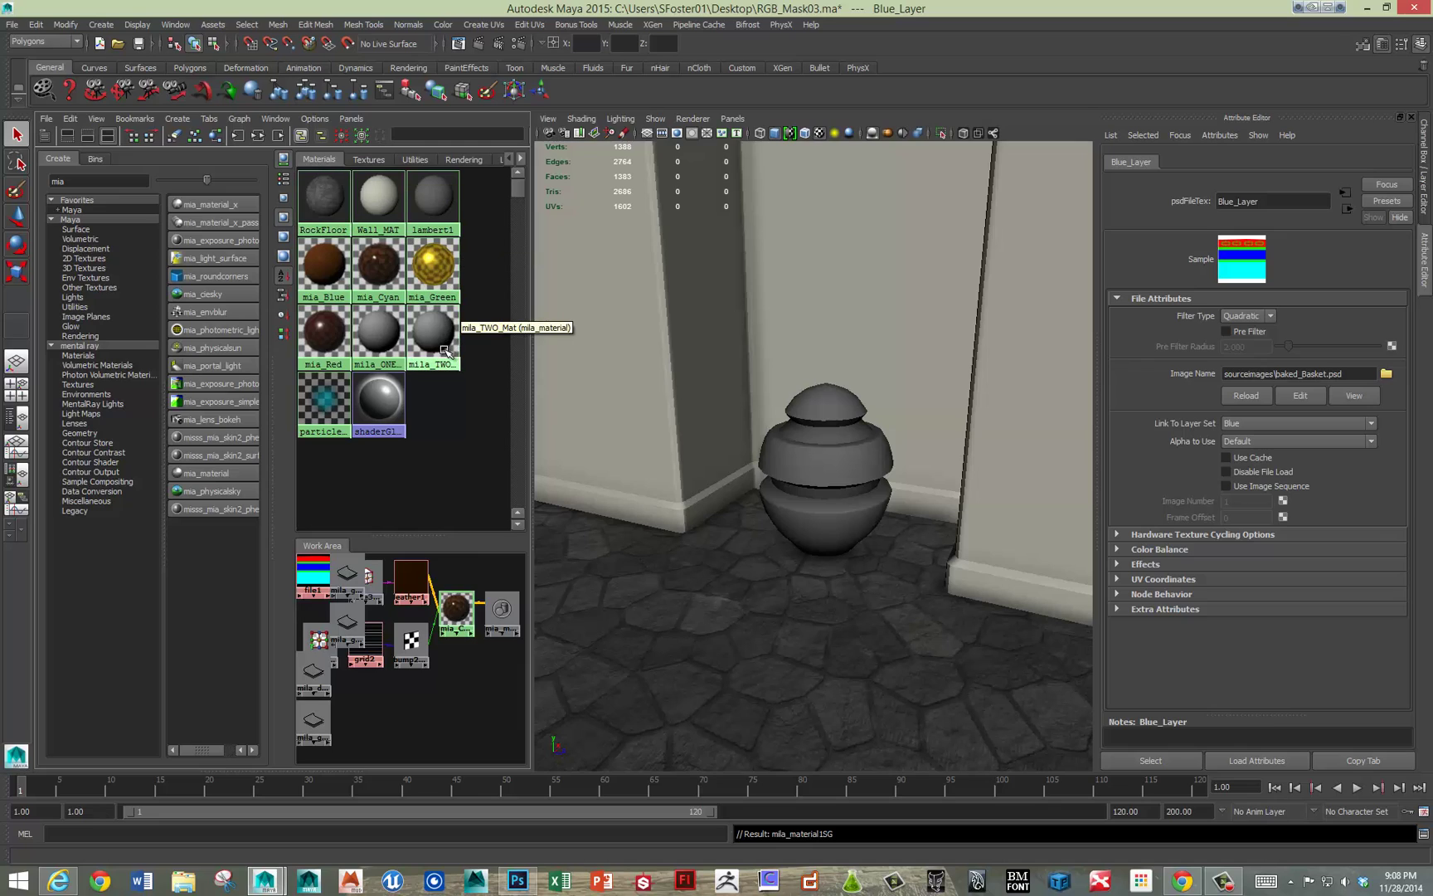
Step: Drive the first and second glossy layer weights with Red_layer and Green_layer
click(380, 336)
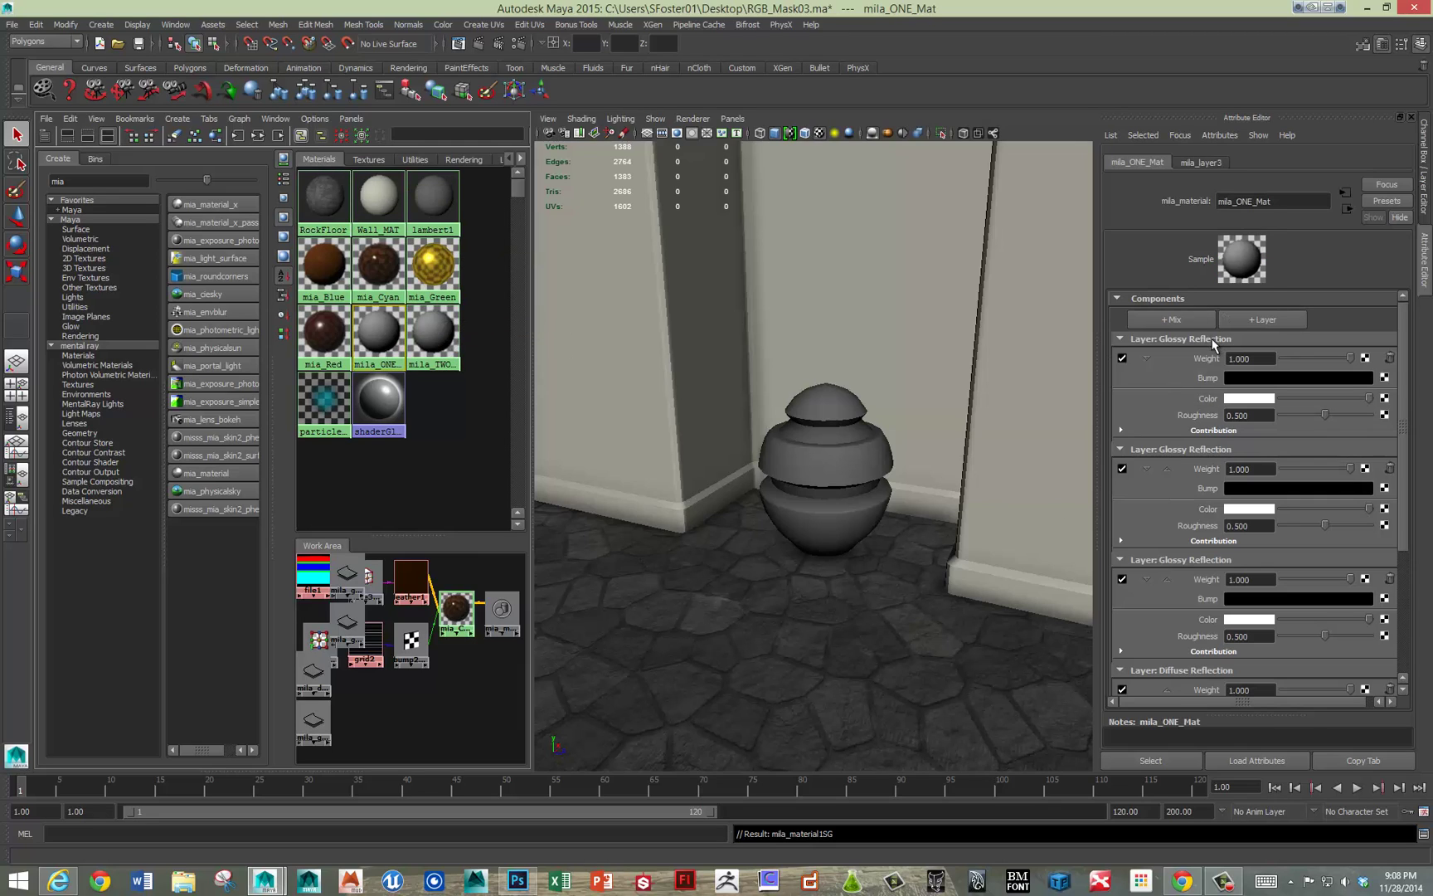
click(368, 160)
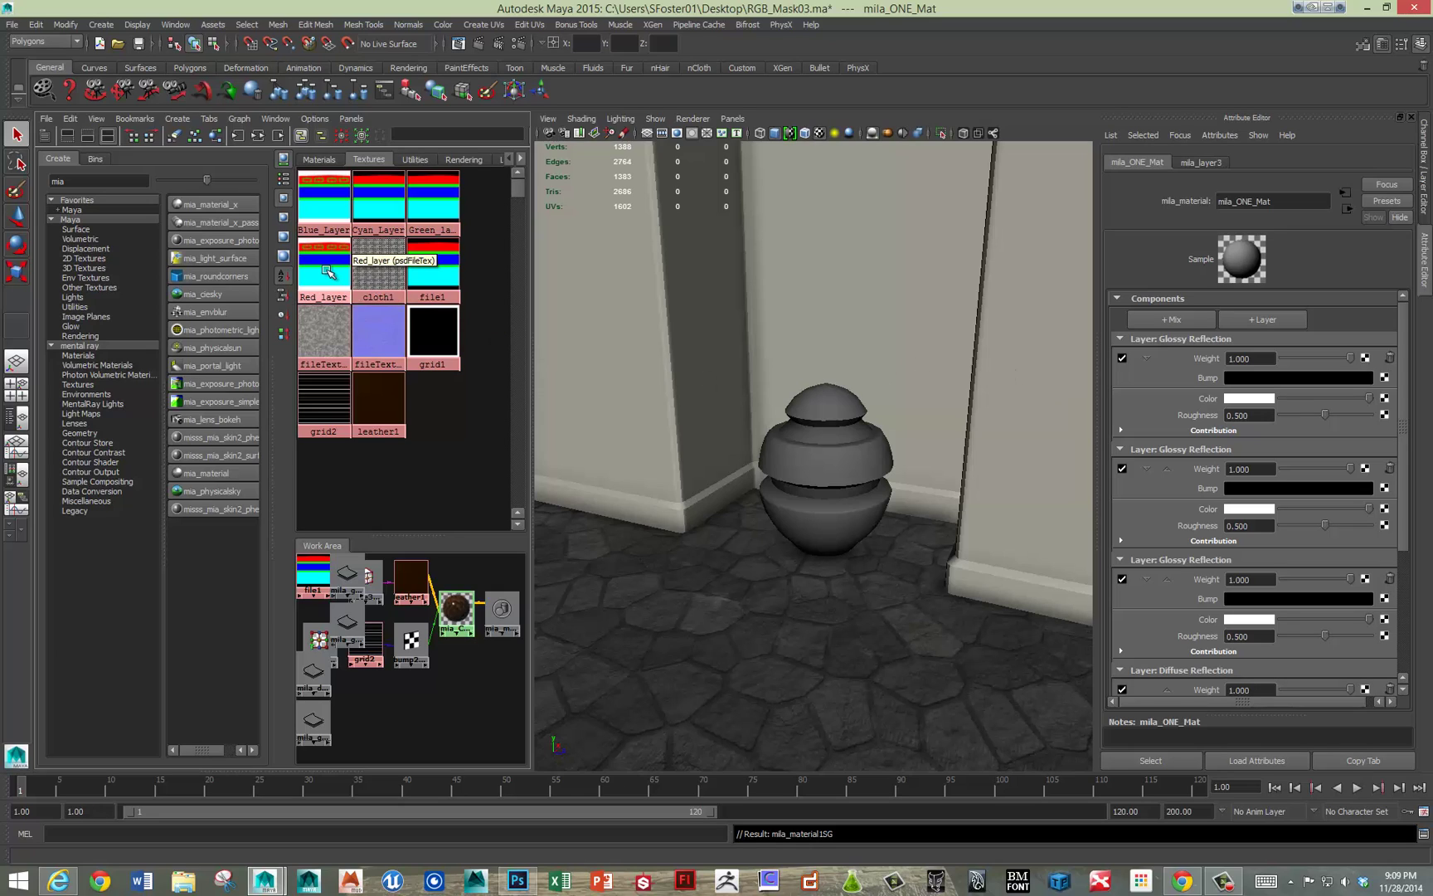
middle_drag(1196, 343, 1215, 363)
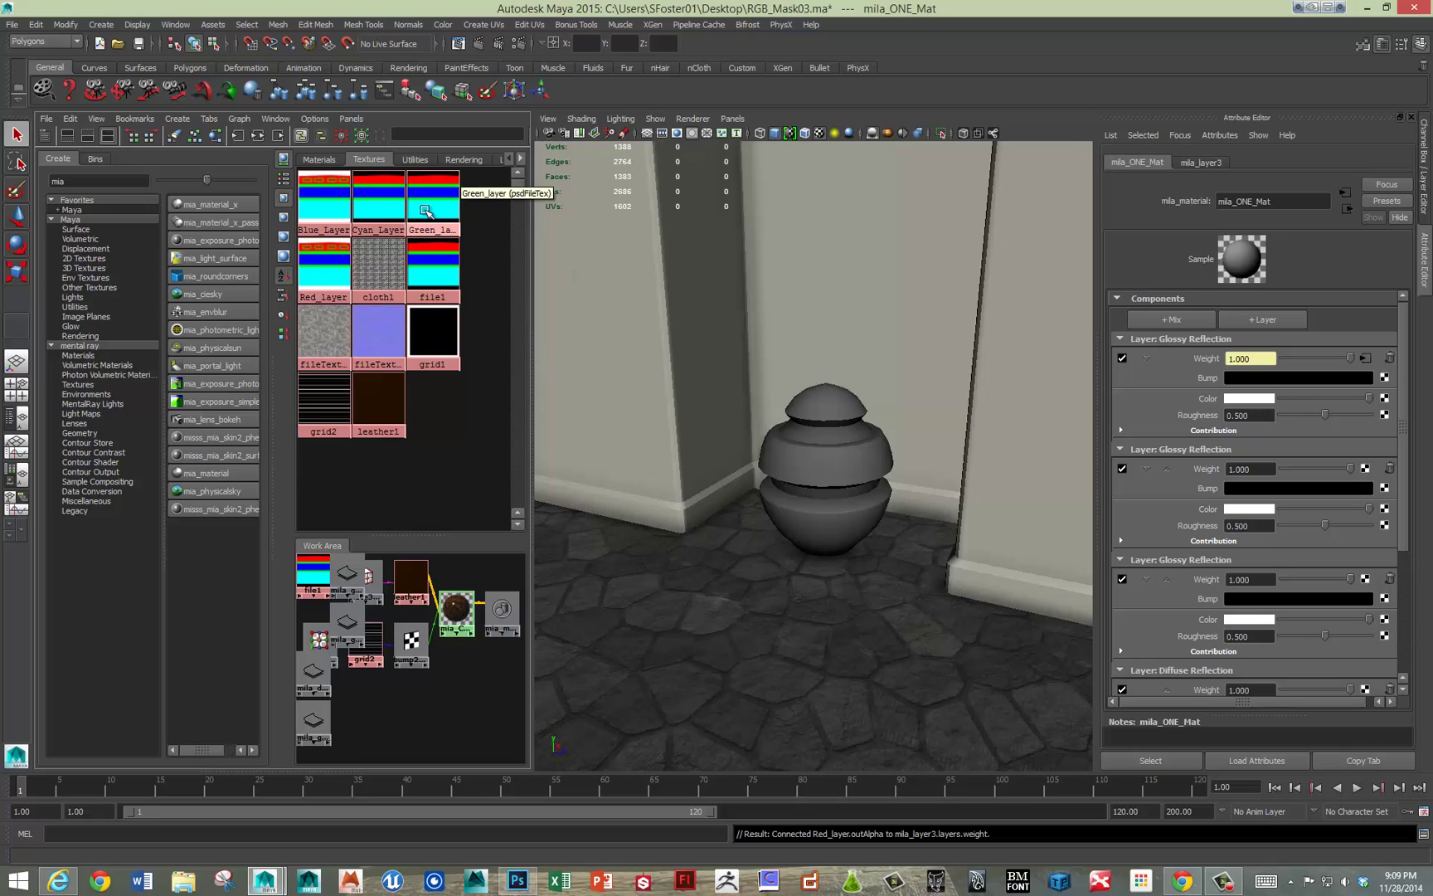
middle_drag(423, 209, 1207, 477)
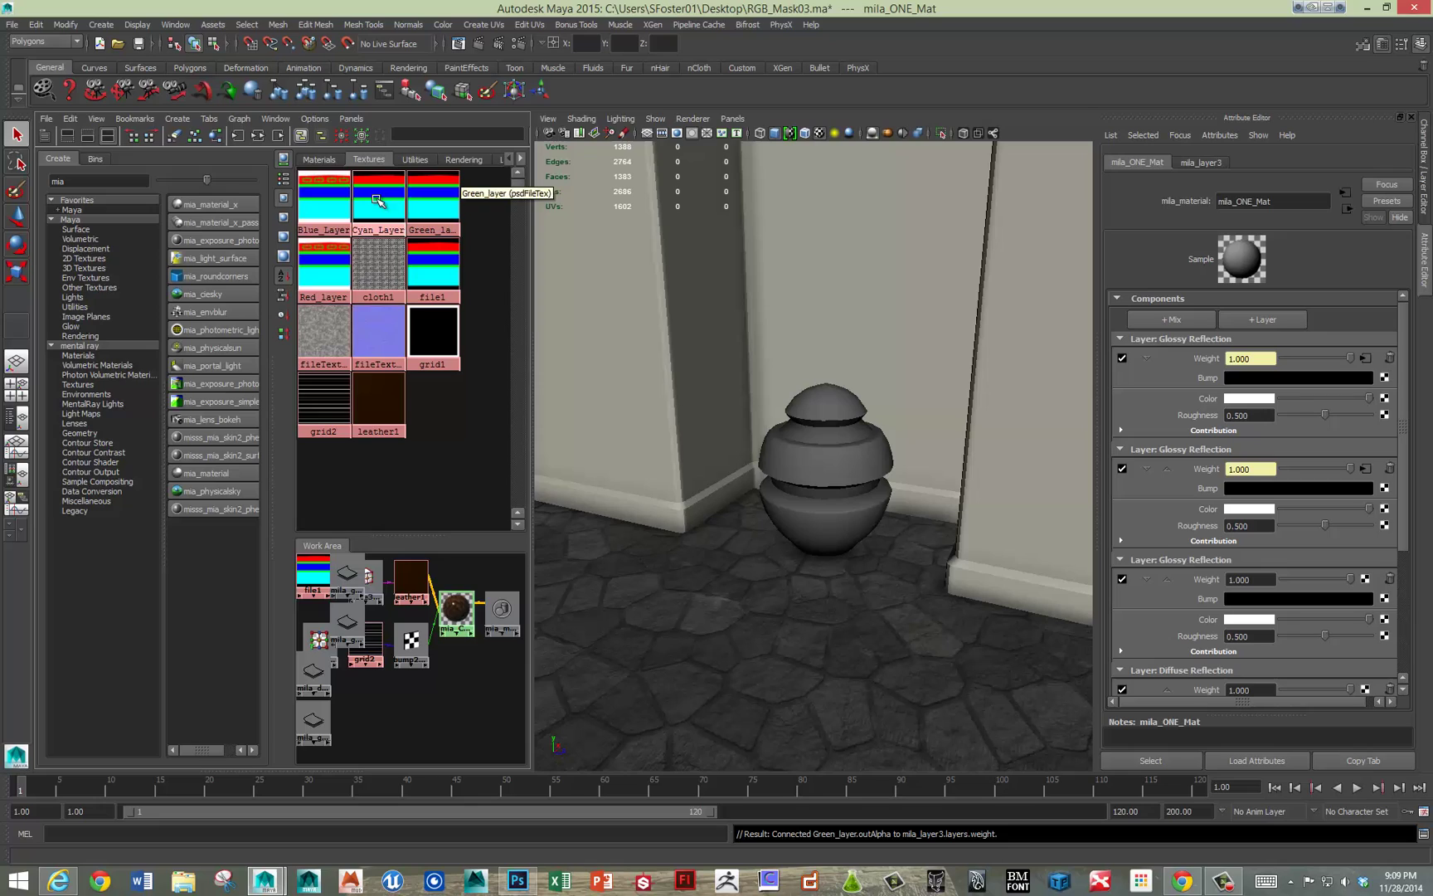
Step: Drive the third glossy layer's weight with Blue_Layer and the diffuse layer's with Cyan_Layer
click(316, 211)
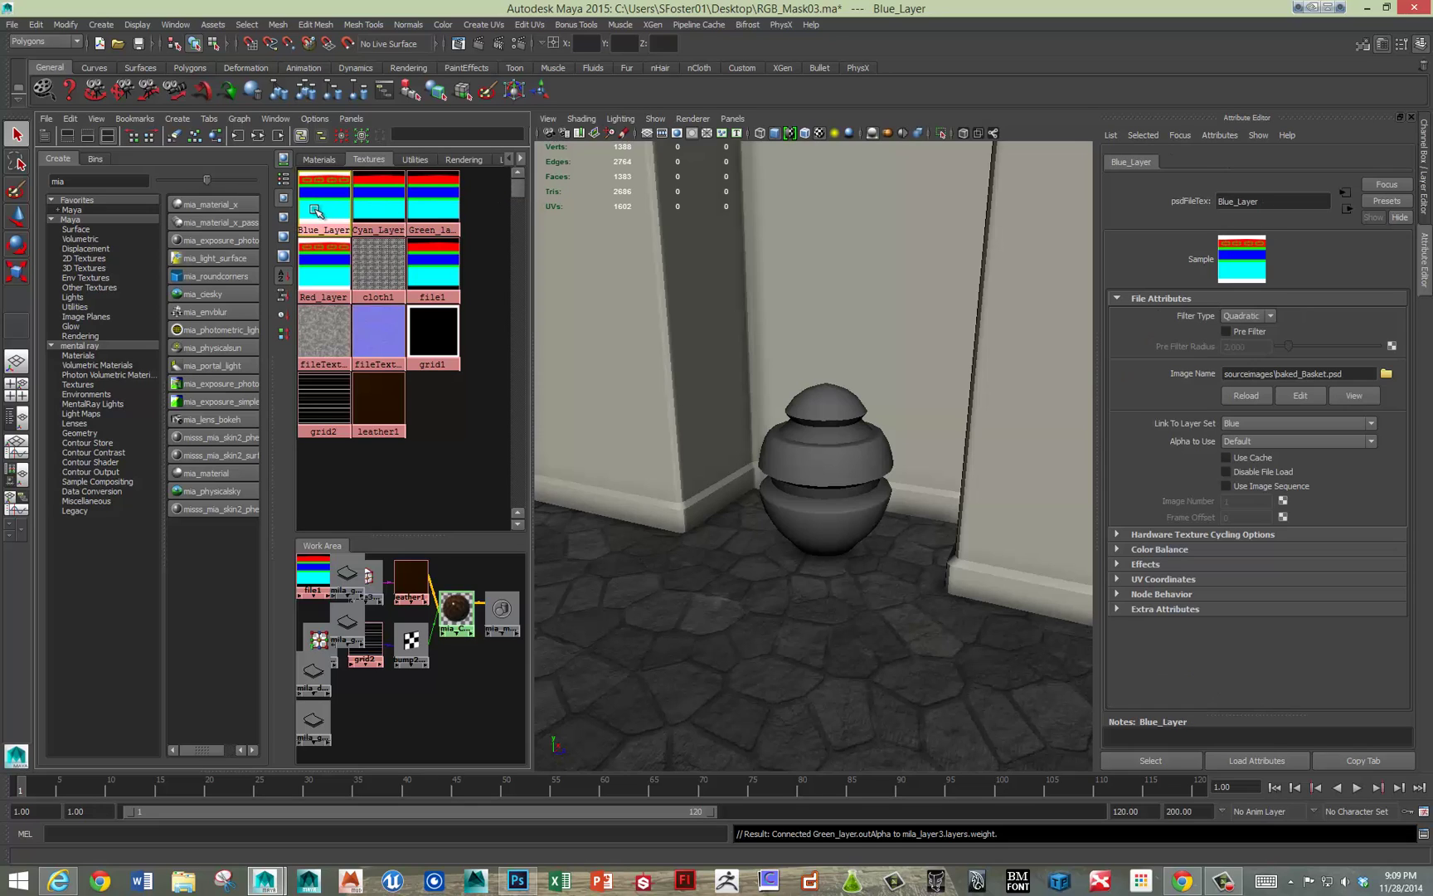
click(873, 435)
click(871, 436)
click(1351, 162)
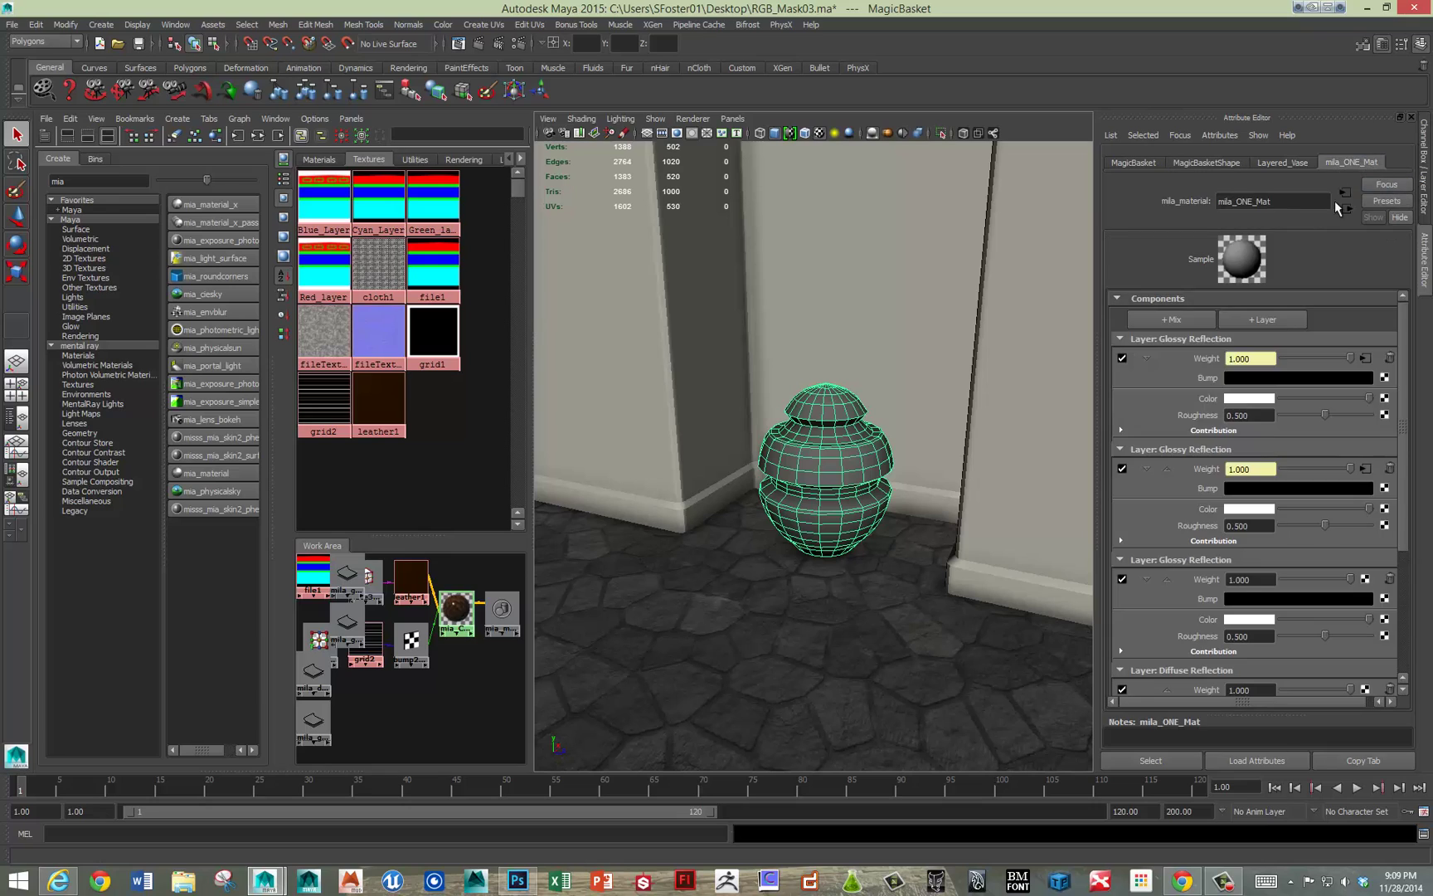
scroll(1261, 442, up, 2)
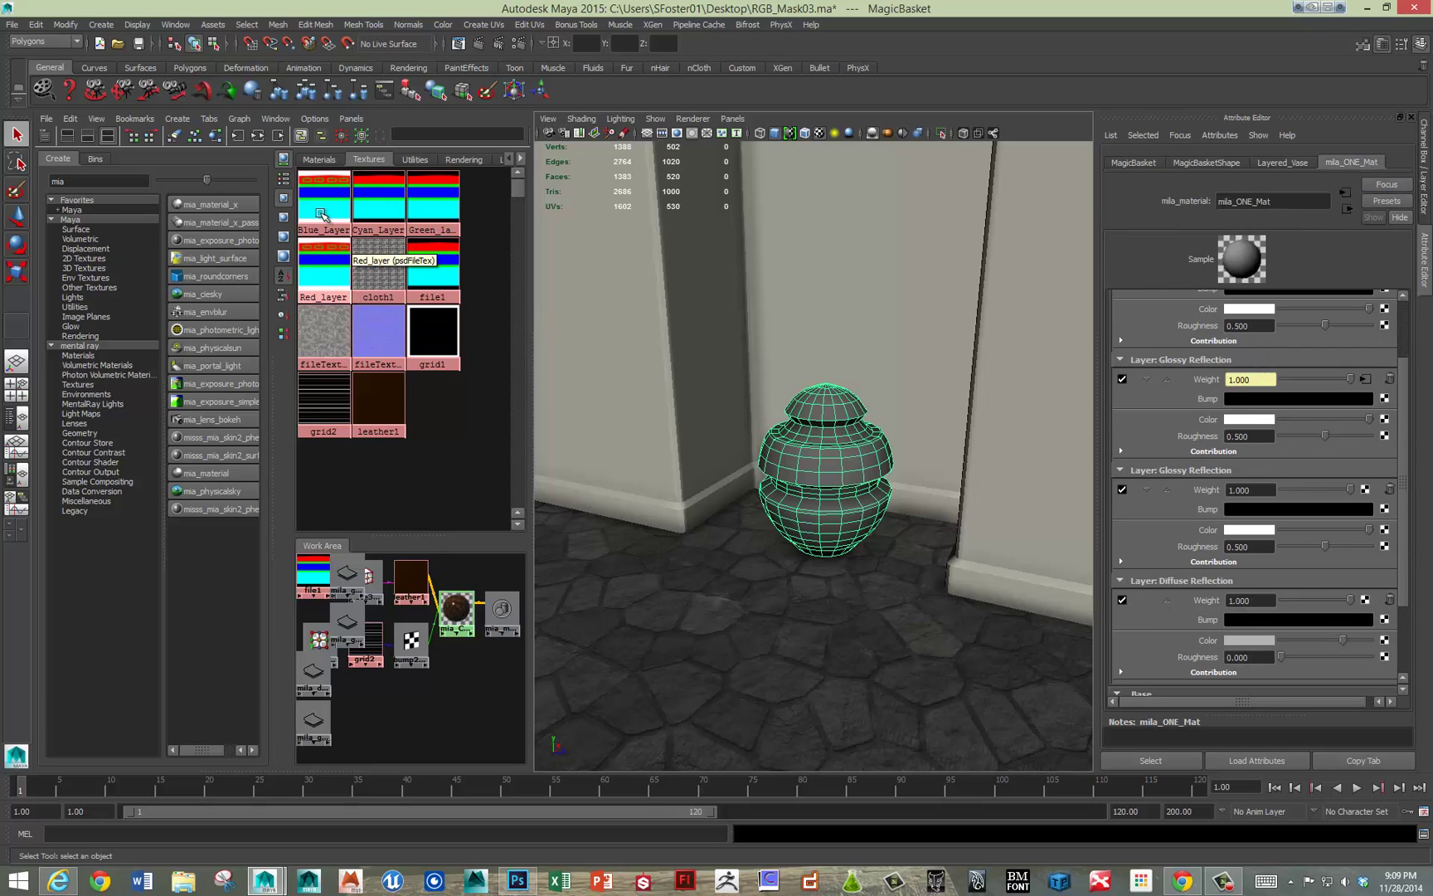
middle_drag(431, 292, 1204, 491)
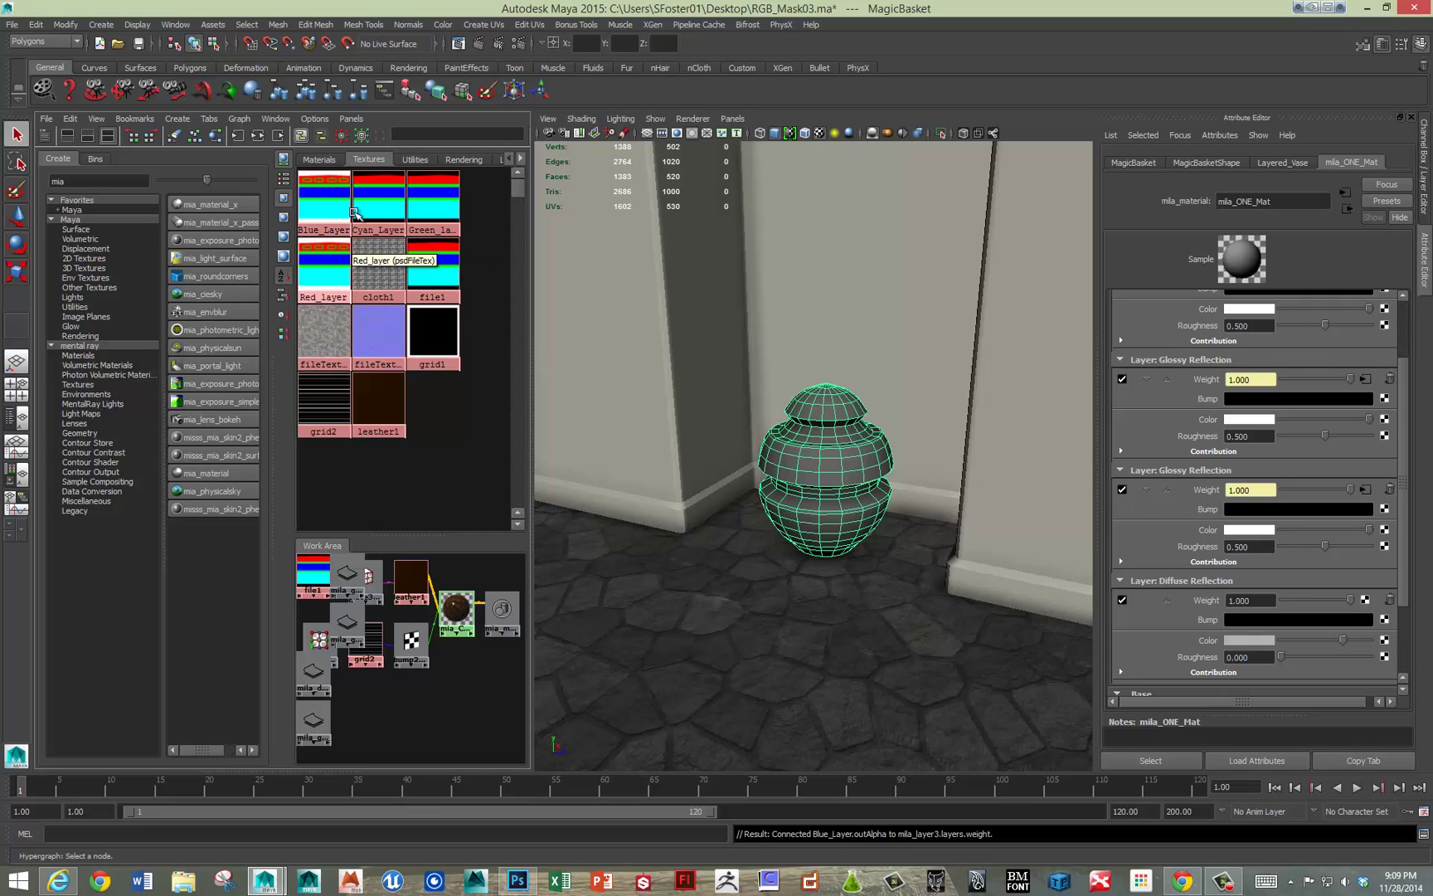
middle_drag(373, 215, 1207, 603)
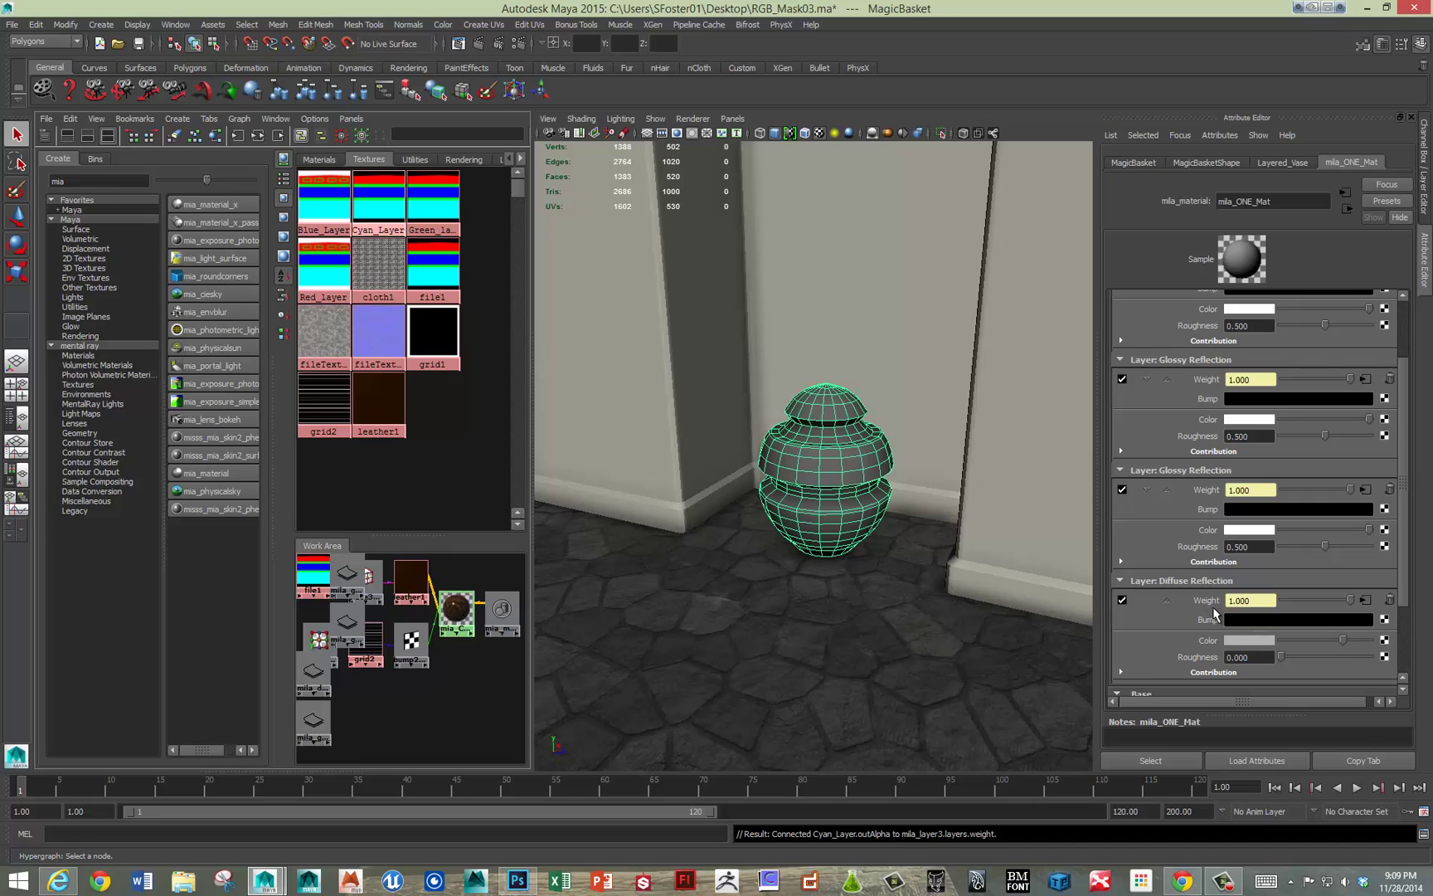
Step: Make the Diffuse Reflection layer's color magenta
click(1249, 639)
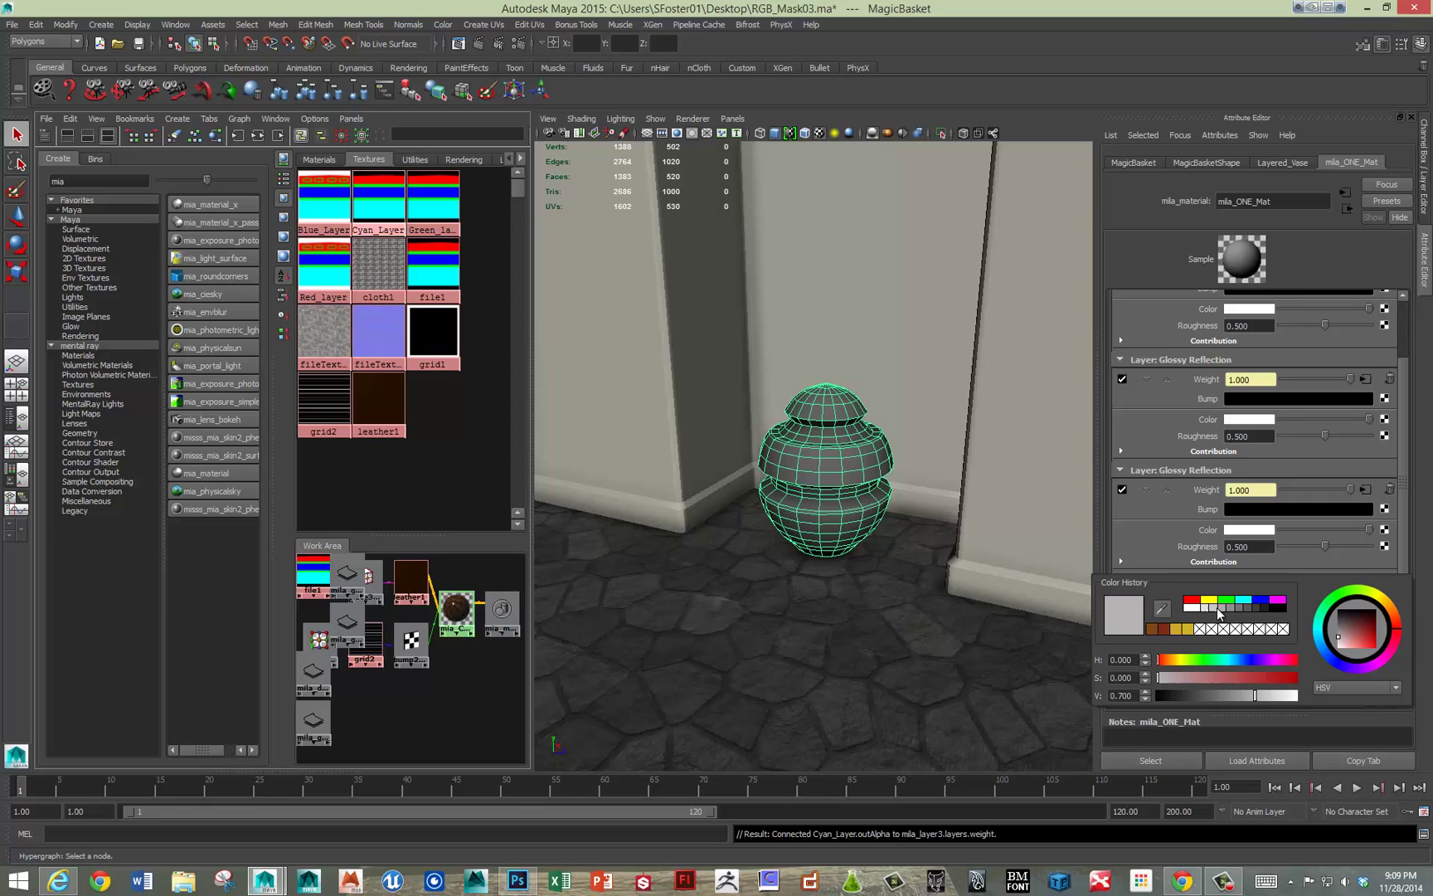
click(1280, 600)
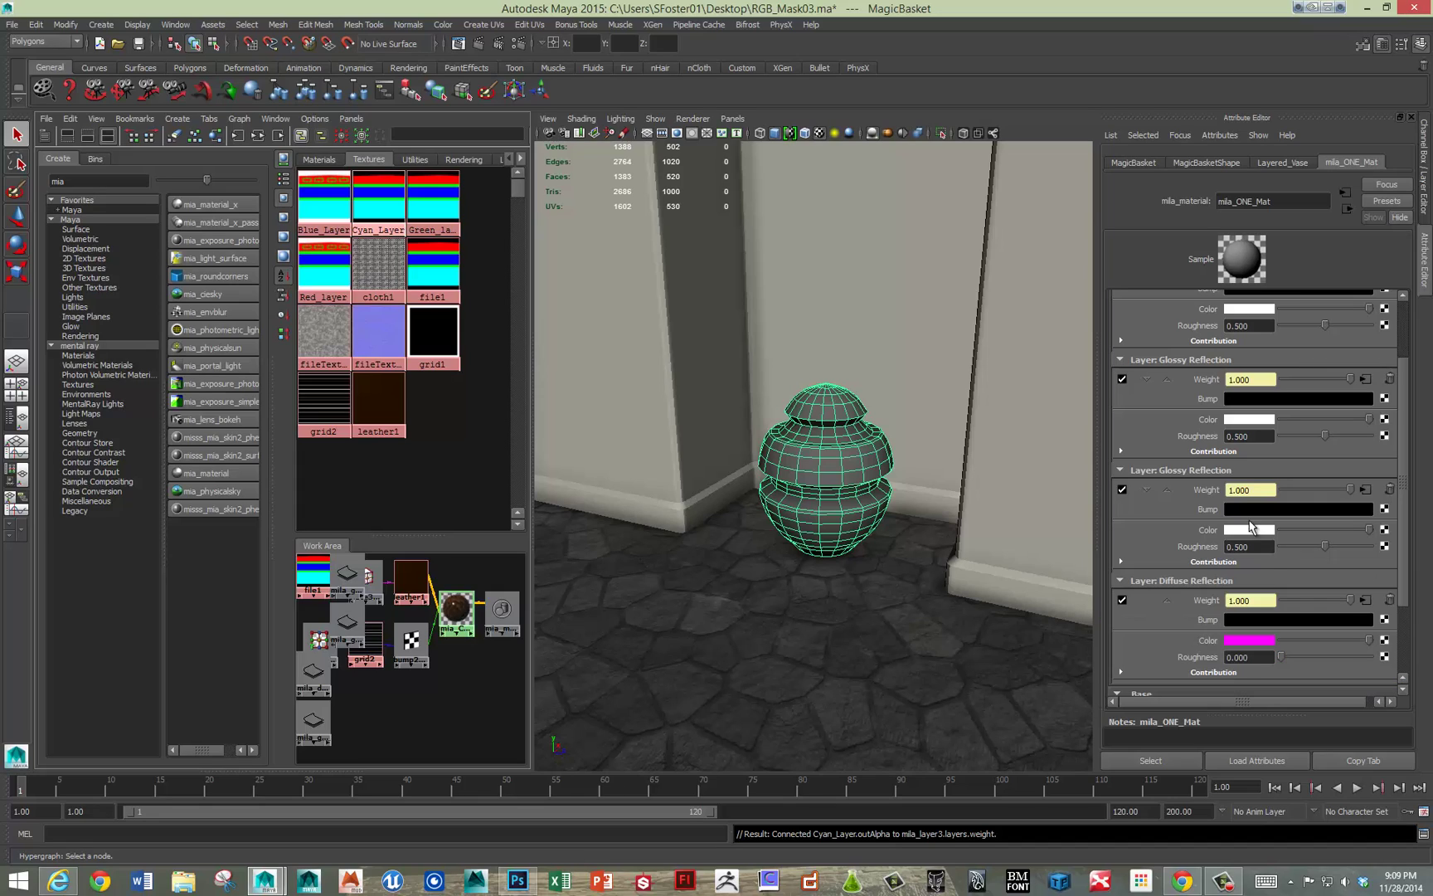
click(1248, 529)
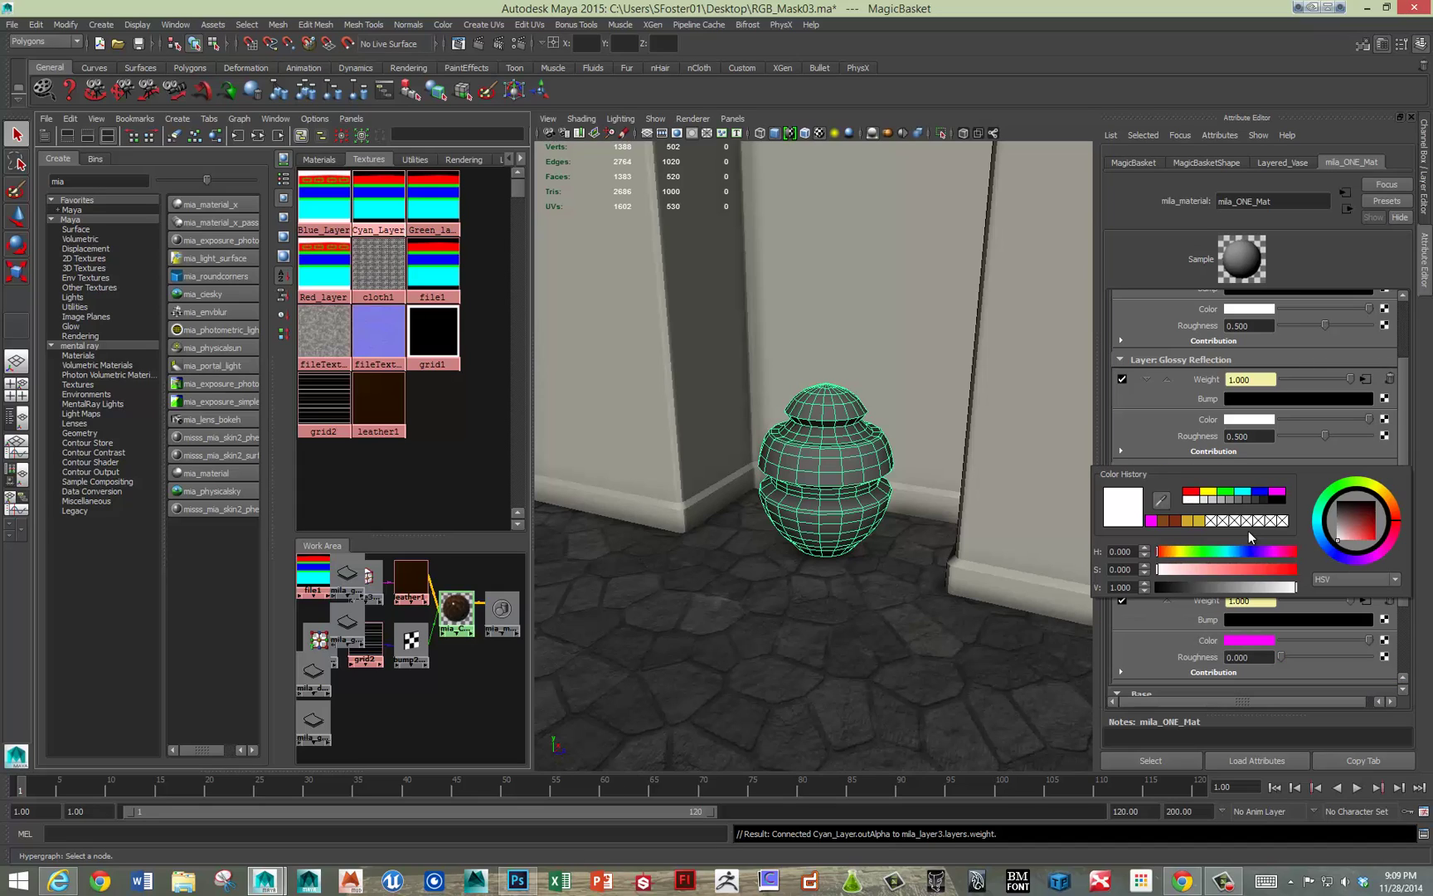
scroll(1234, 363, up, 2)
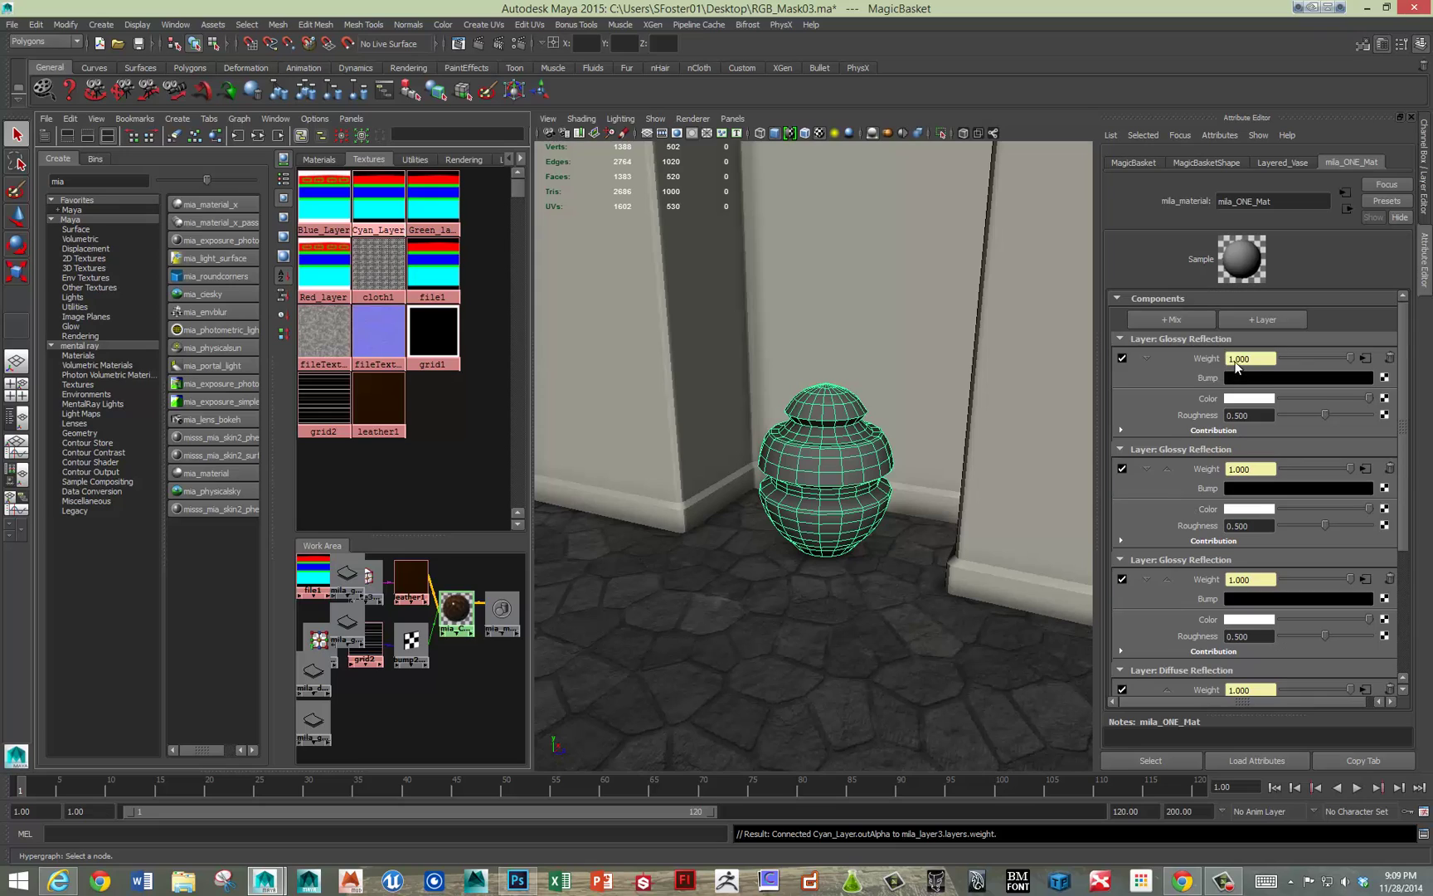
Step: Color the three Glossy Reflection layers red, green and blue from top to bottom
click(1240, 400)
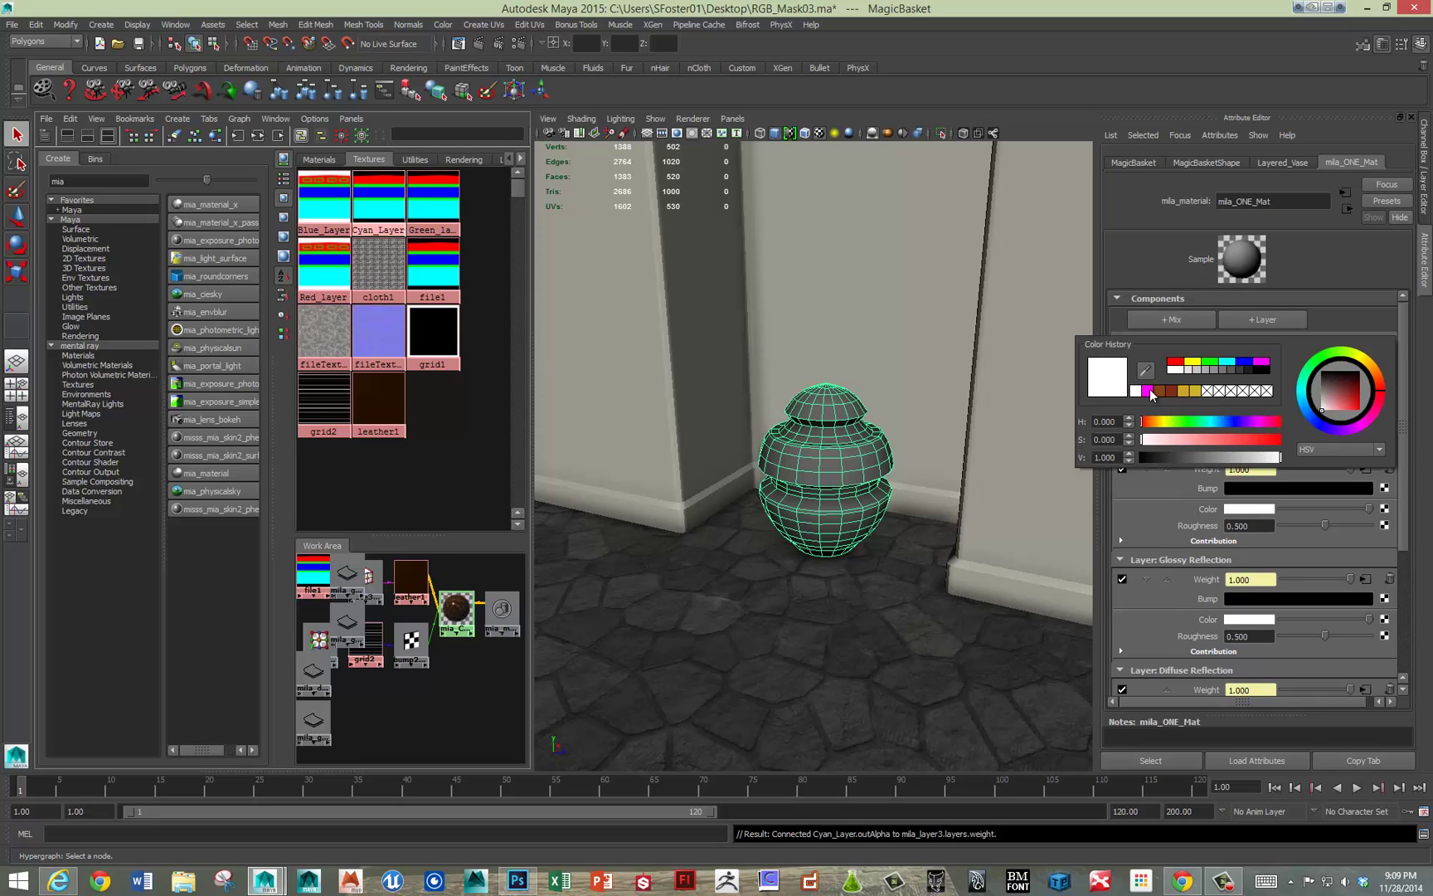
click(1175, 365)
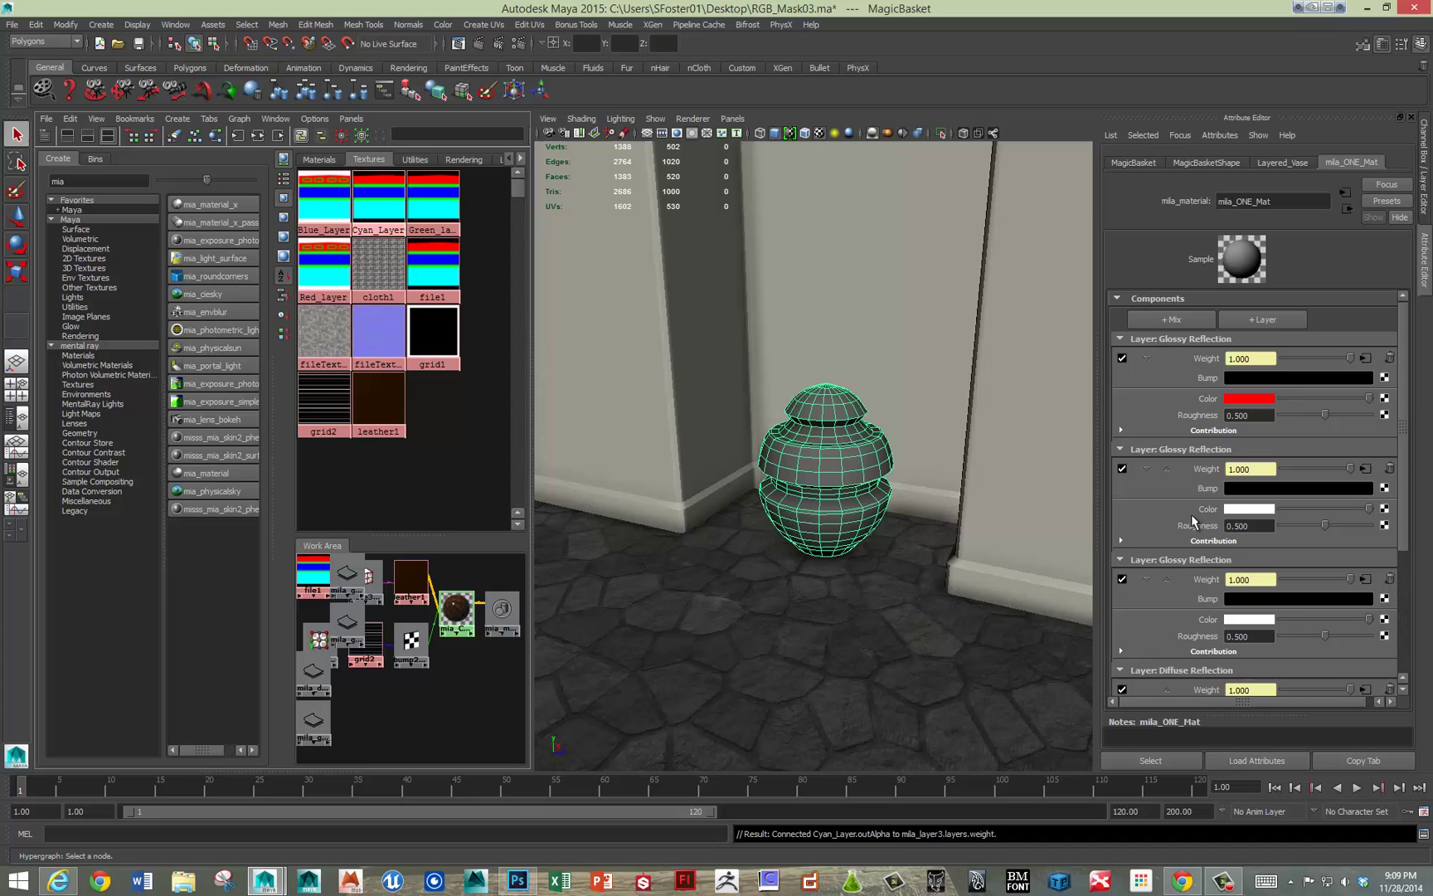
click(1239, 510)
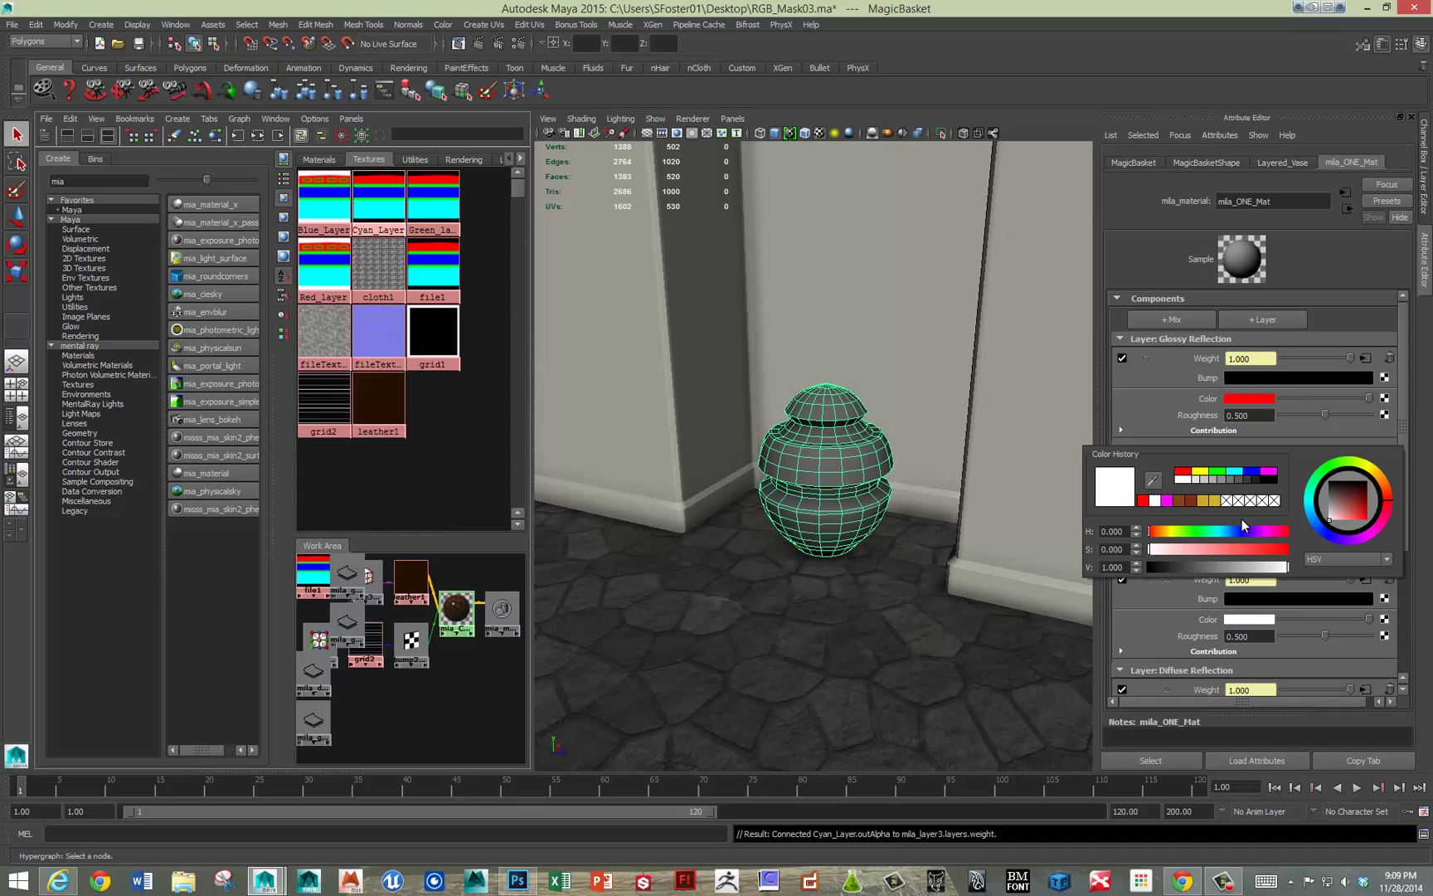
click(1216, 471)
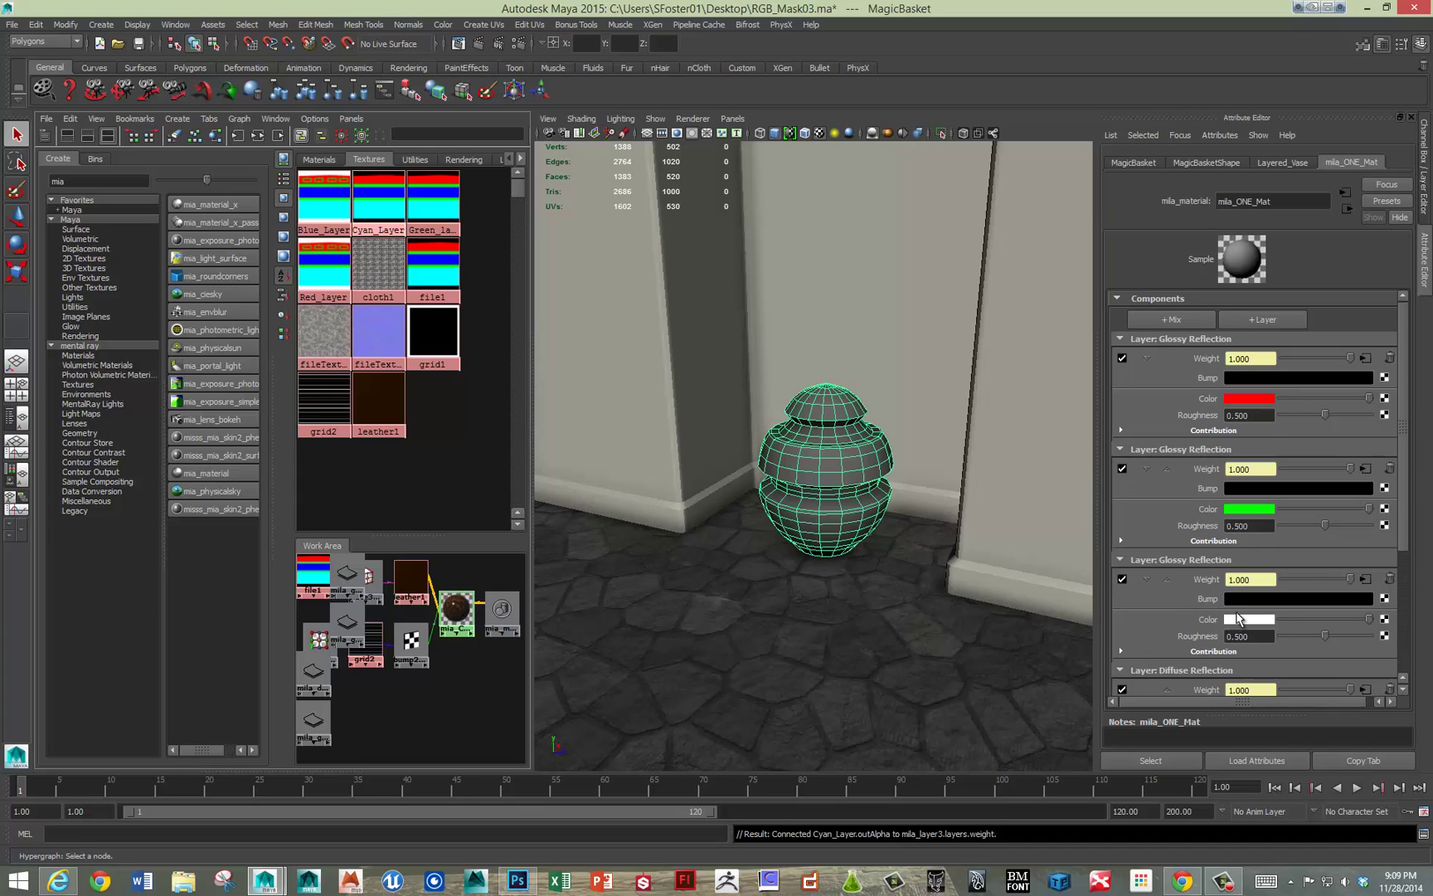
click(1237, 620)
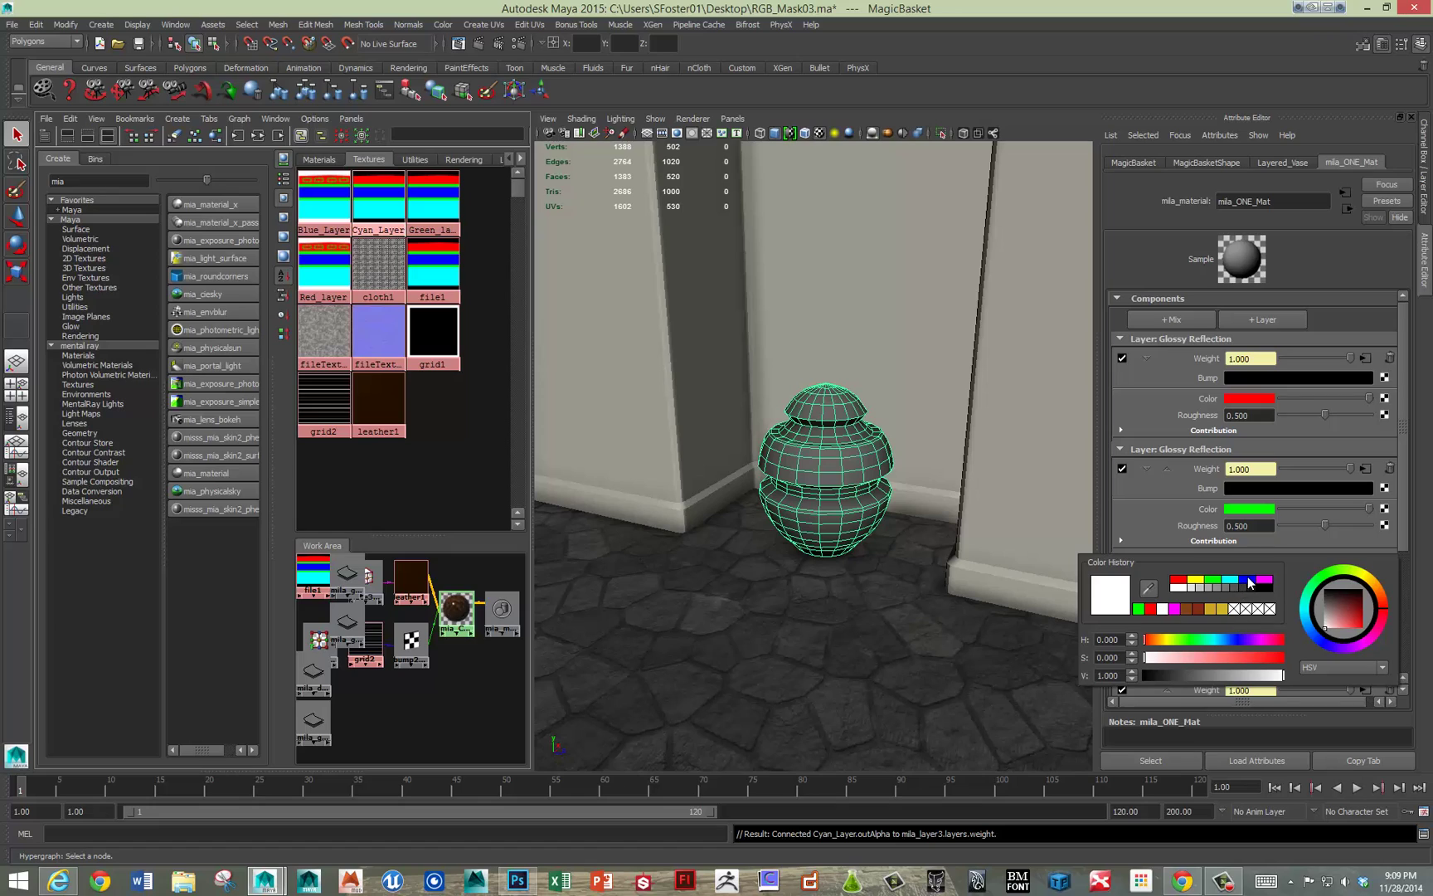
click(1247, 579)
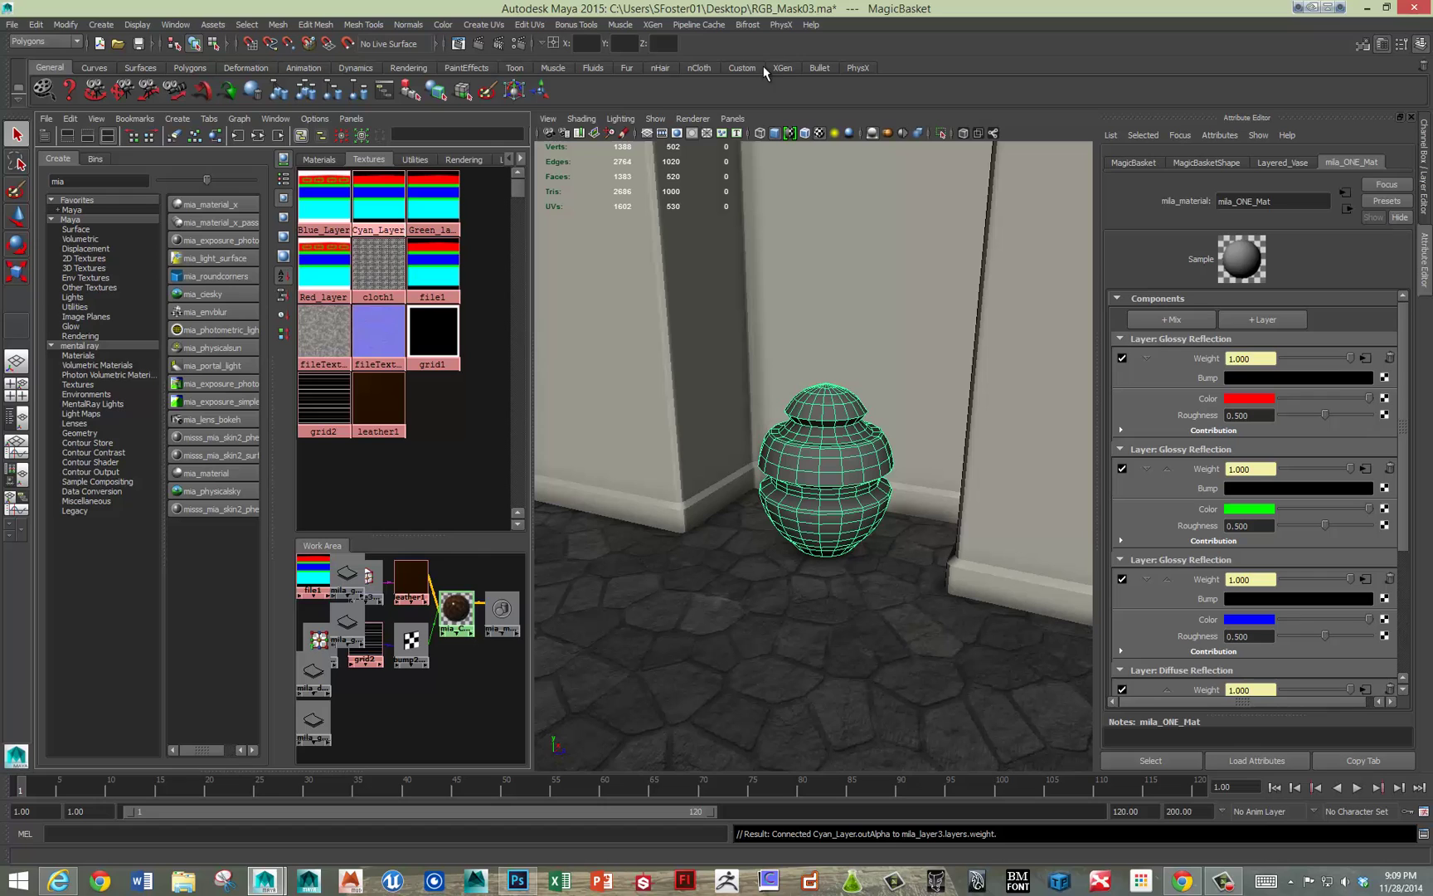
Step: Render the vase with mental ray, compare it against stored renders, then close Render View
click(476, 44)
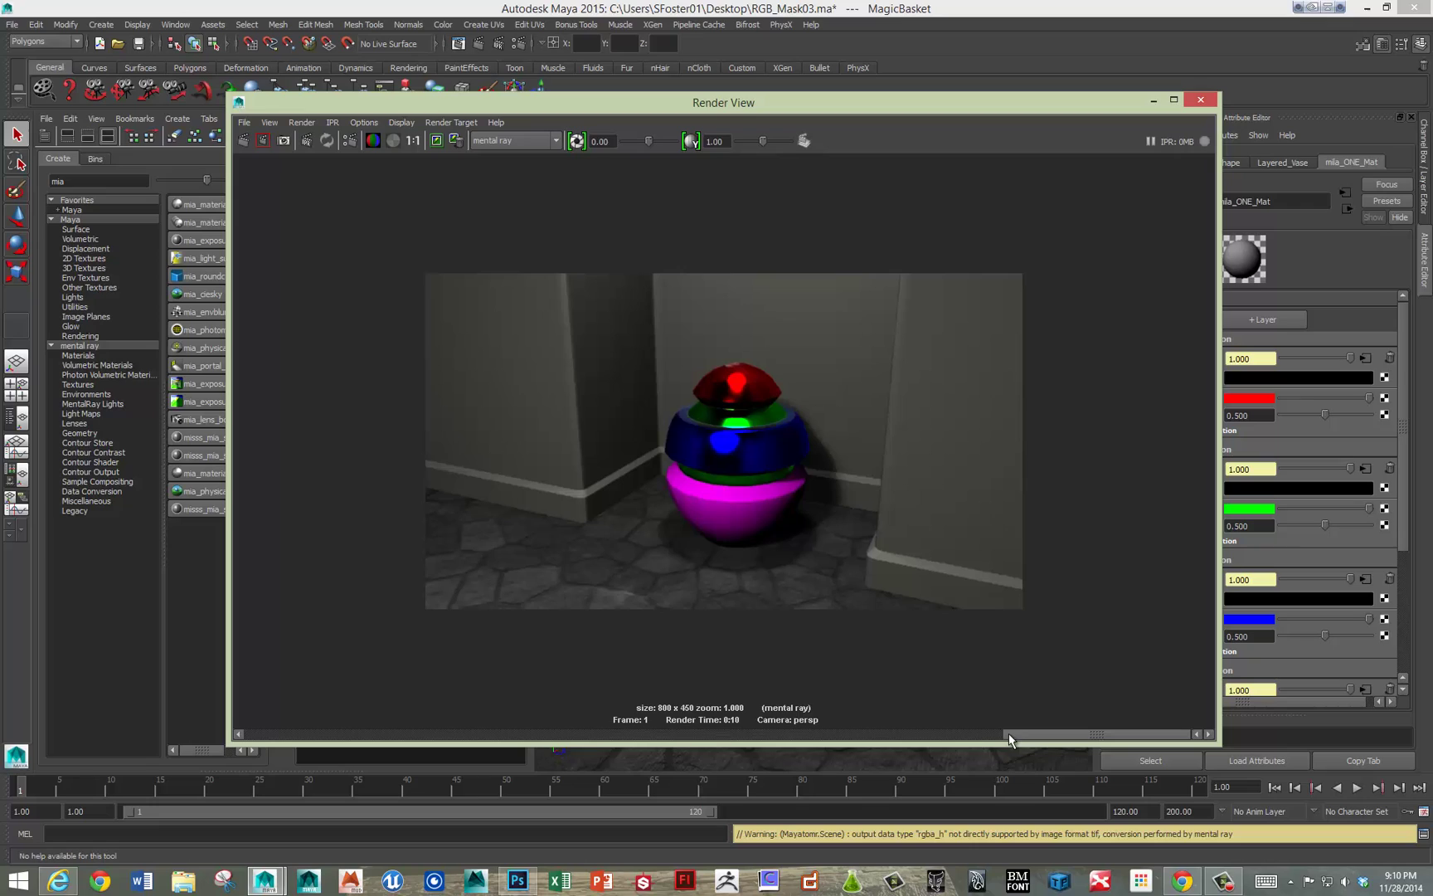
click(958, 735)
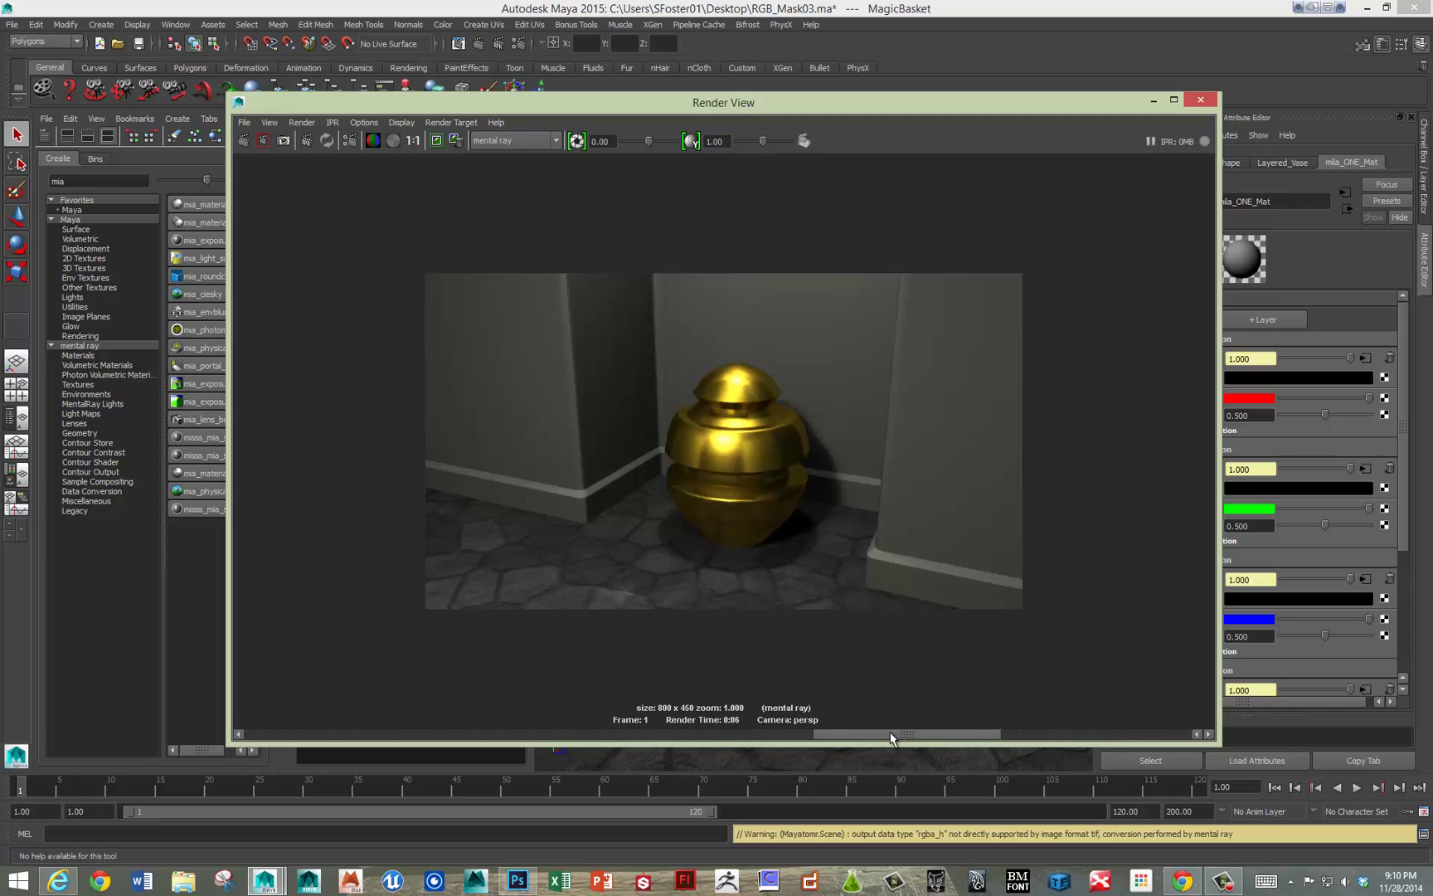
drag(890, 735, 720, 733)
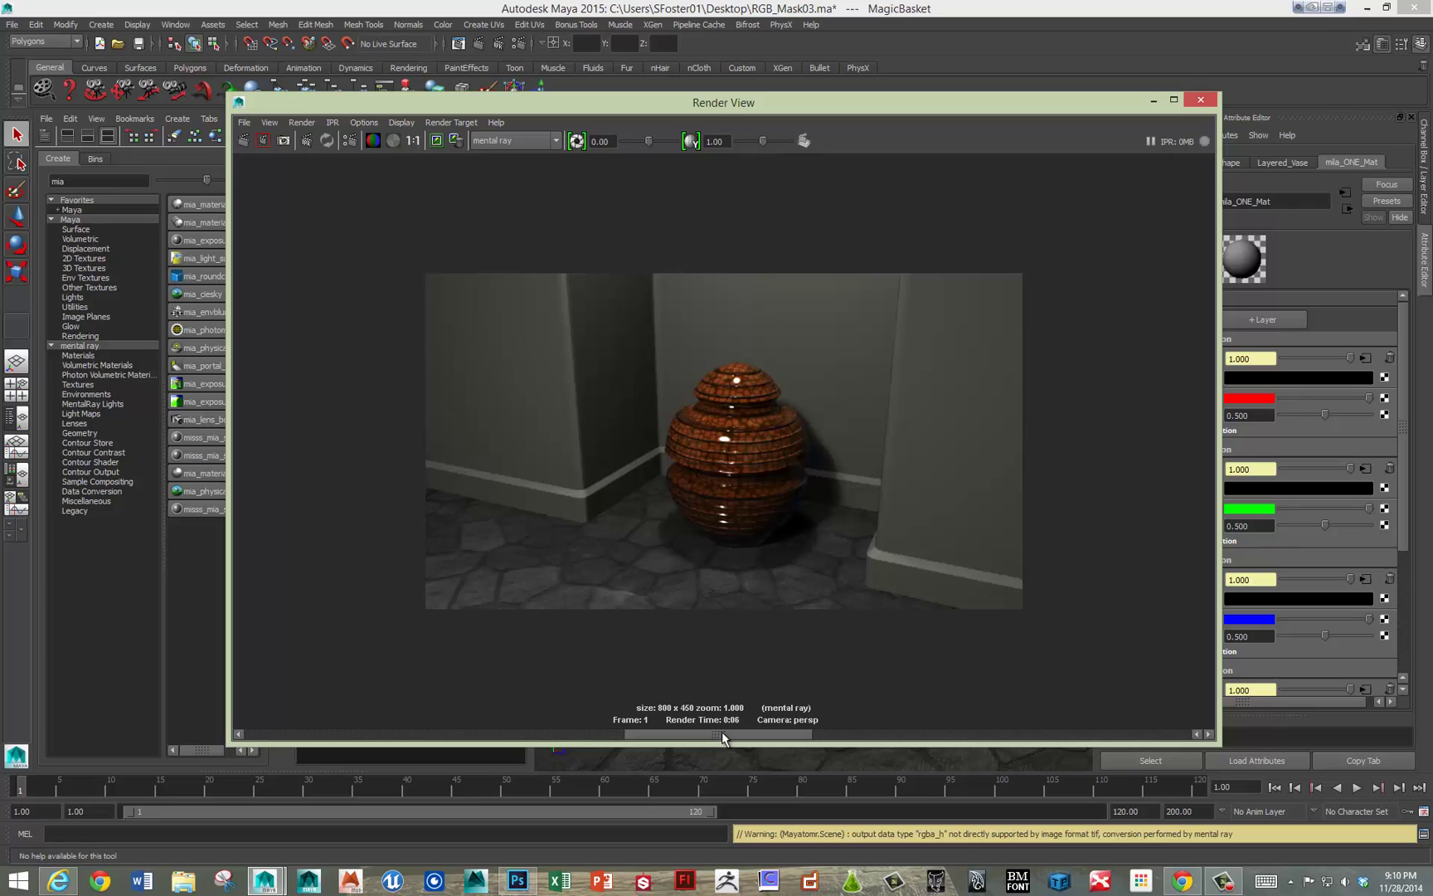
drag(717, 730, 576, 730)
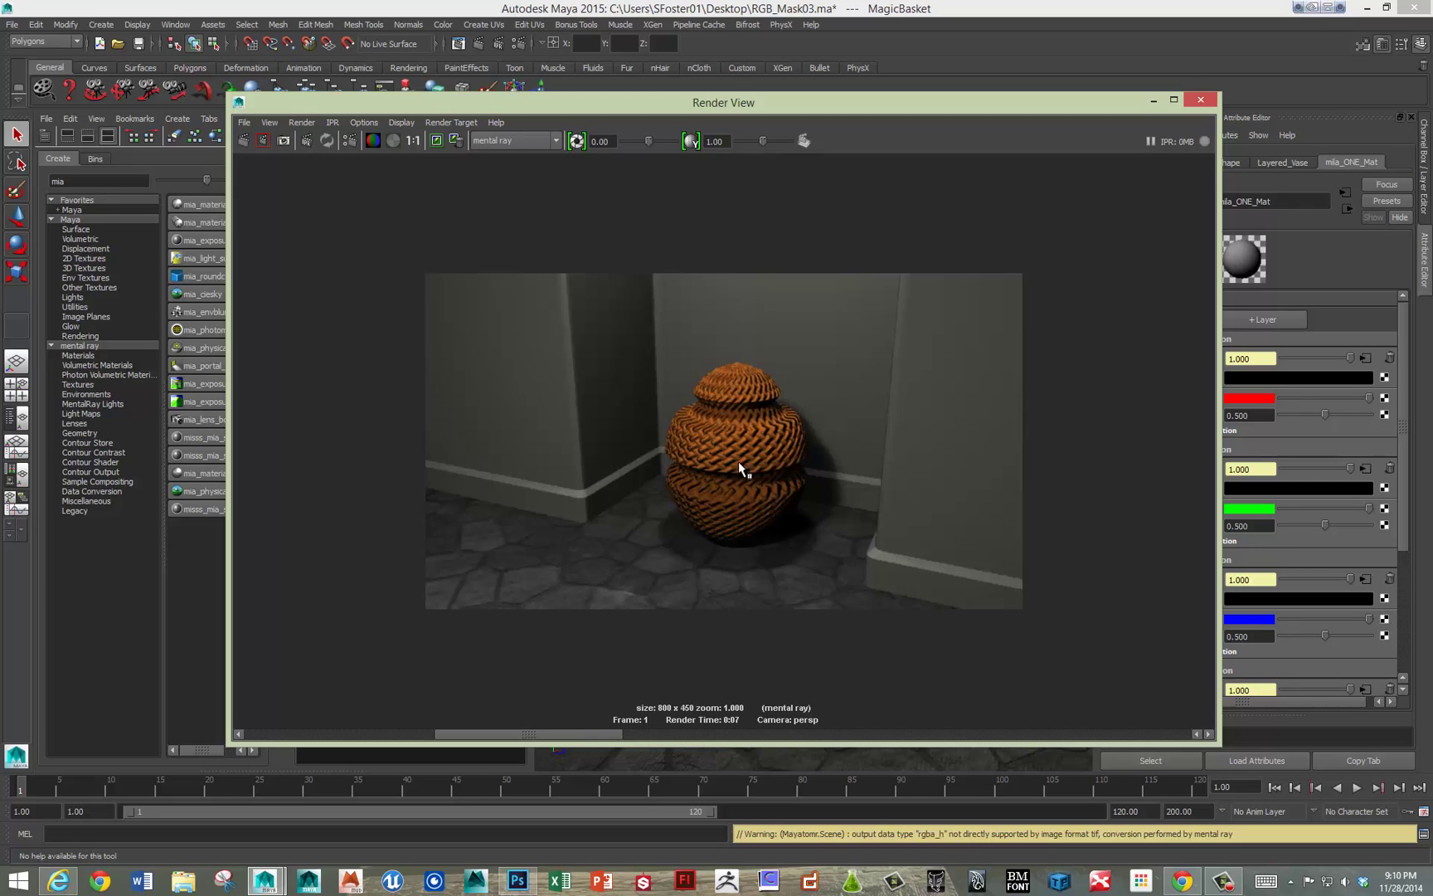
drag(540, 734, 1109, 734)
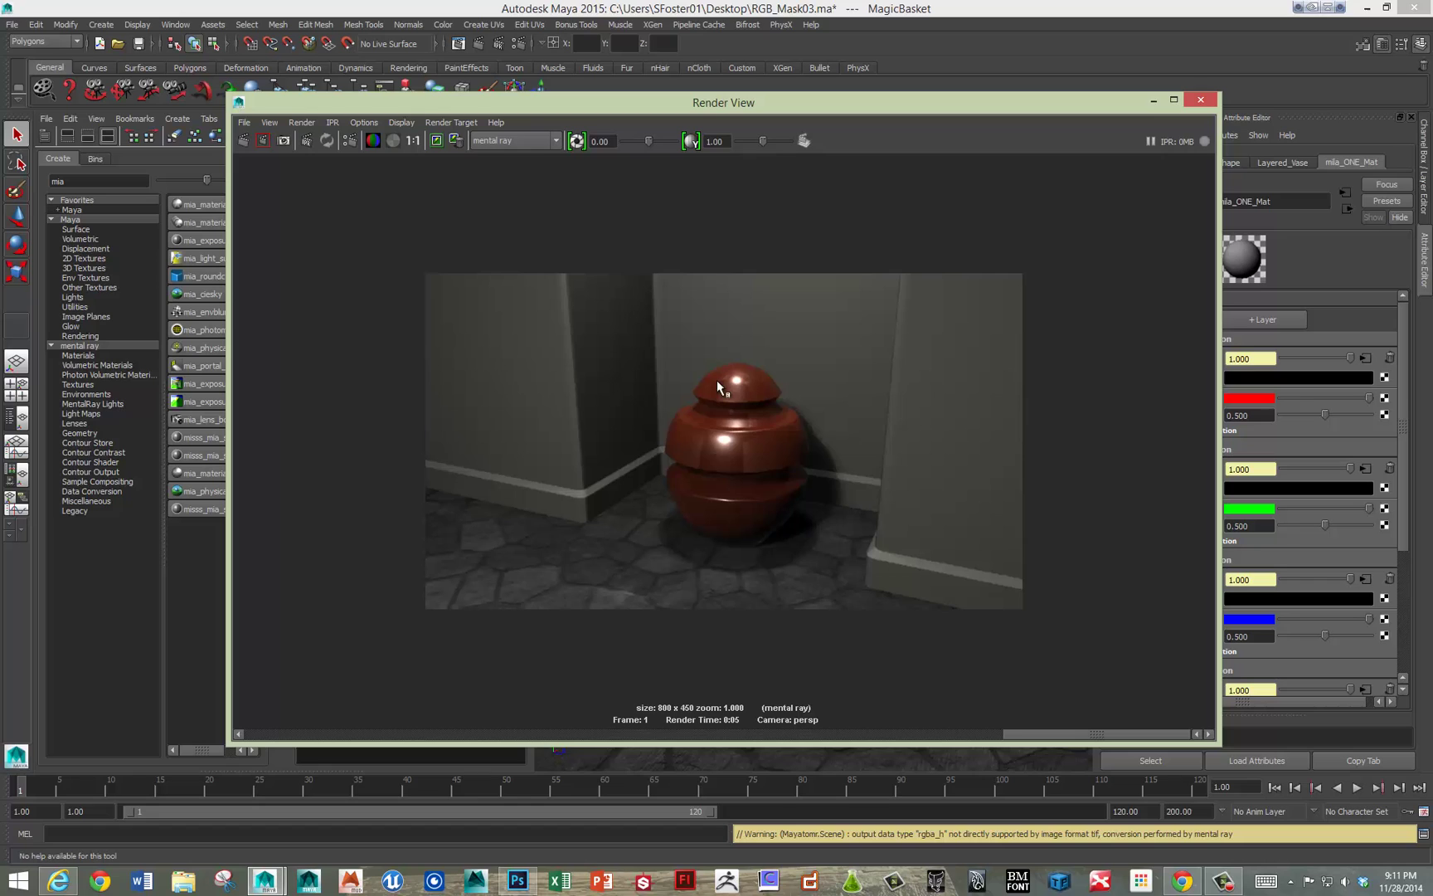
click(1199, 101)
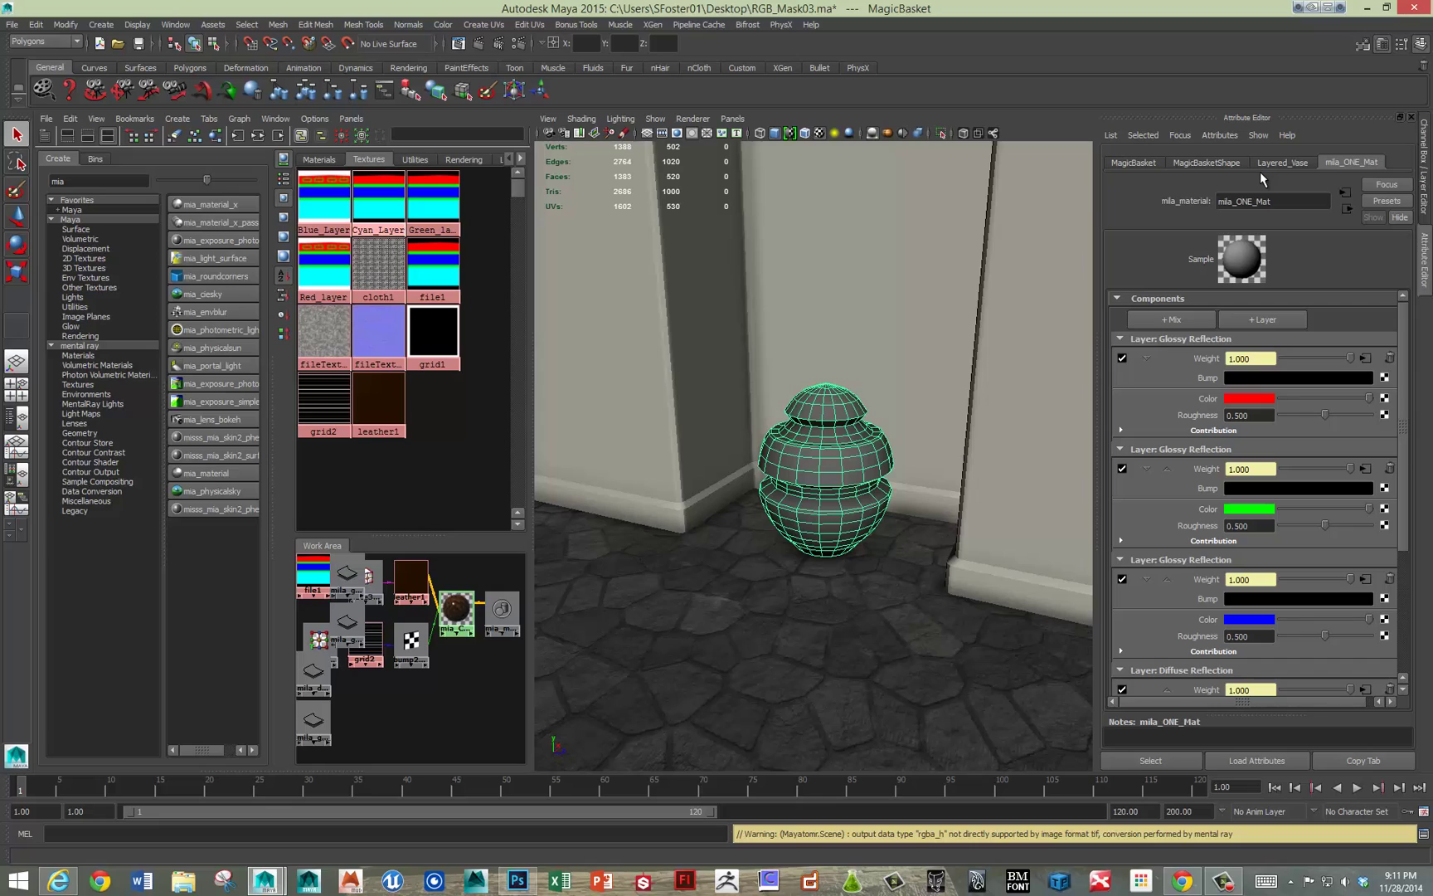
Step: Show the vase mesh's shape attributes, select mia_Cyan, and switch Hypershade to material swatches
click(1265, 161)
click(1210, 159)
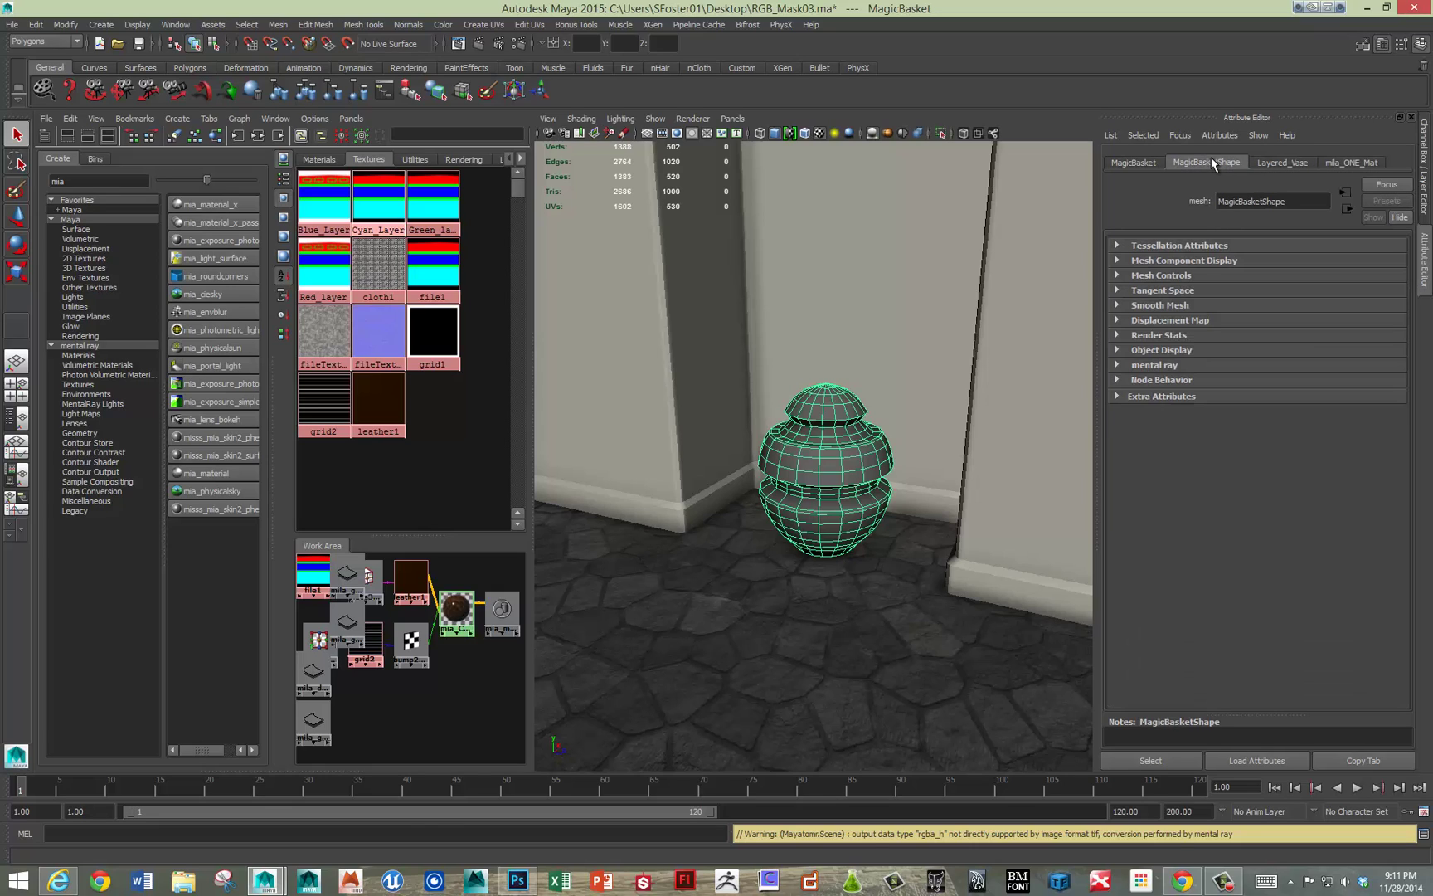
click(456, 608)
click(335, 160)
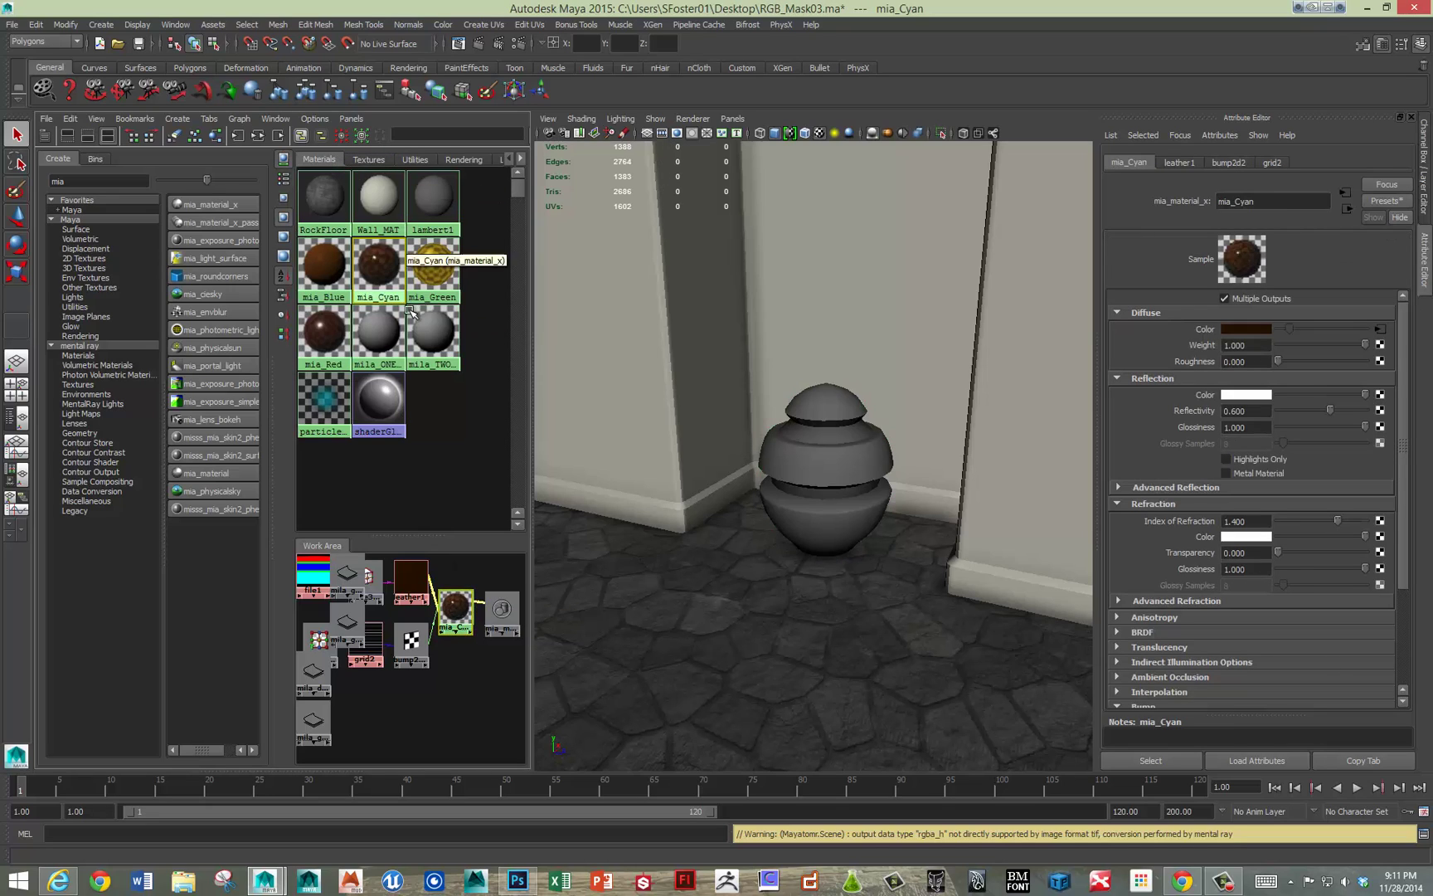
Step: Select mila_ONE_Mat, open its mila_layer3 tab, and widen the Attribute Editor to review the layers
click(383, 333)
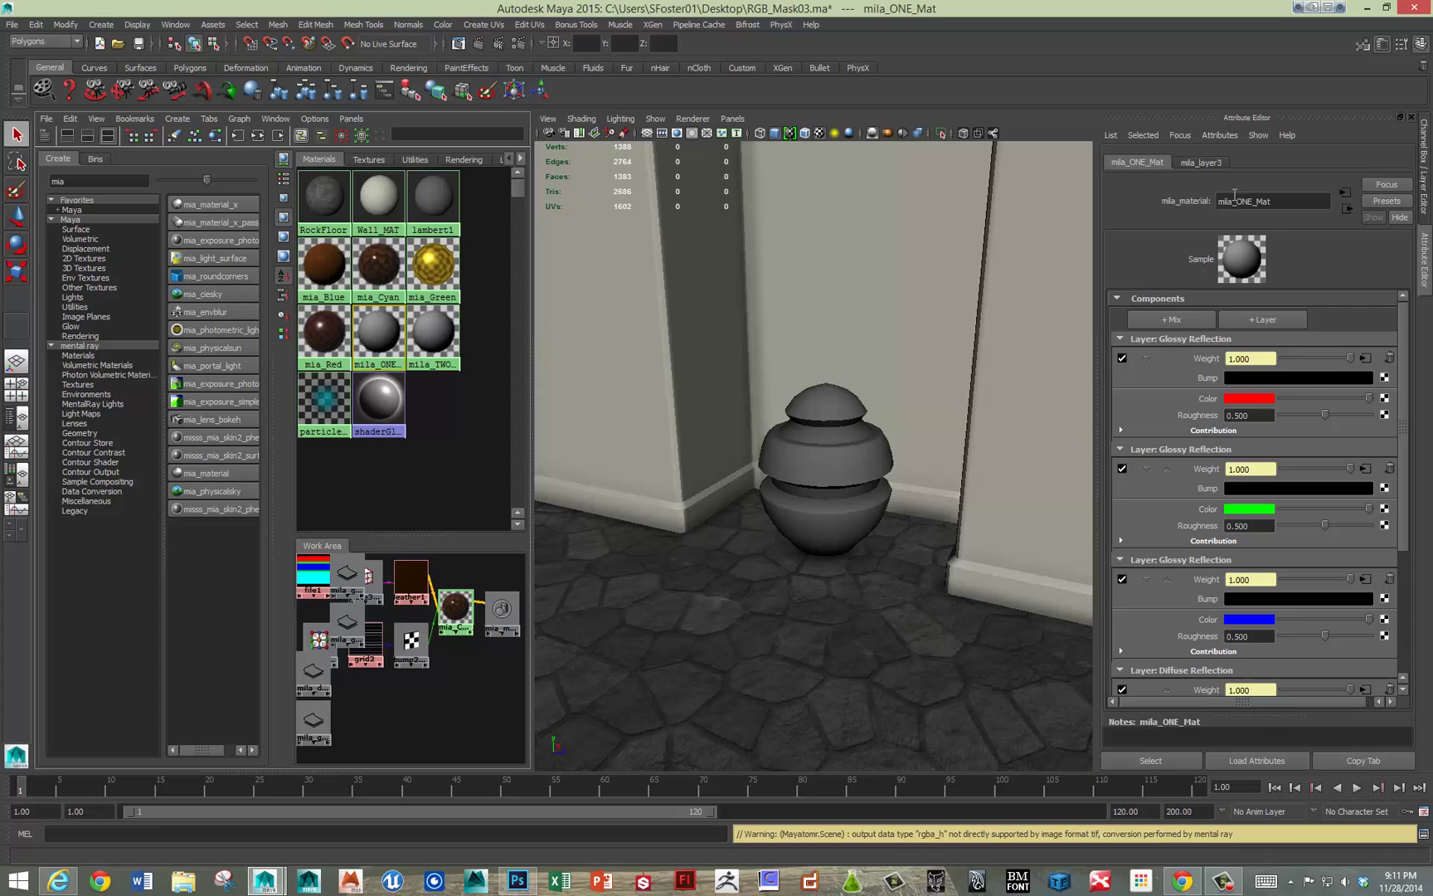
click(1213, 165)
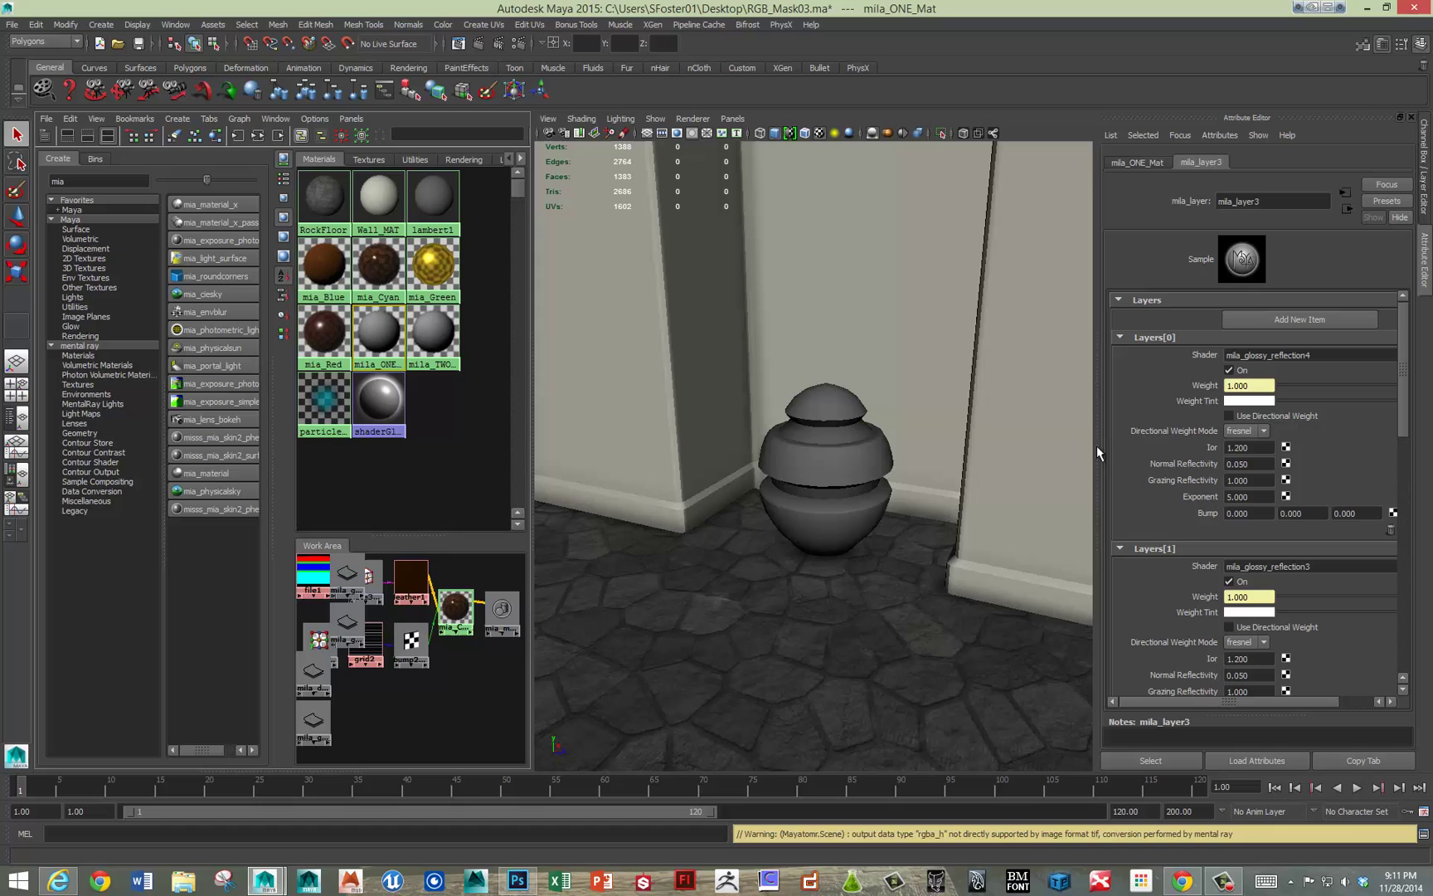
drag(1096, 445, 963, 446)
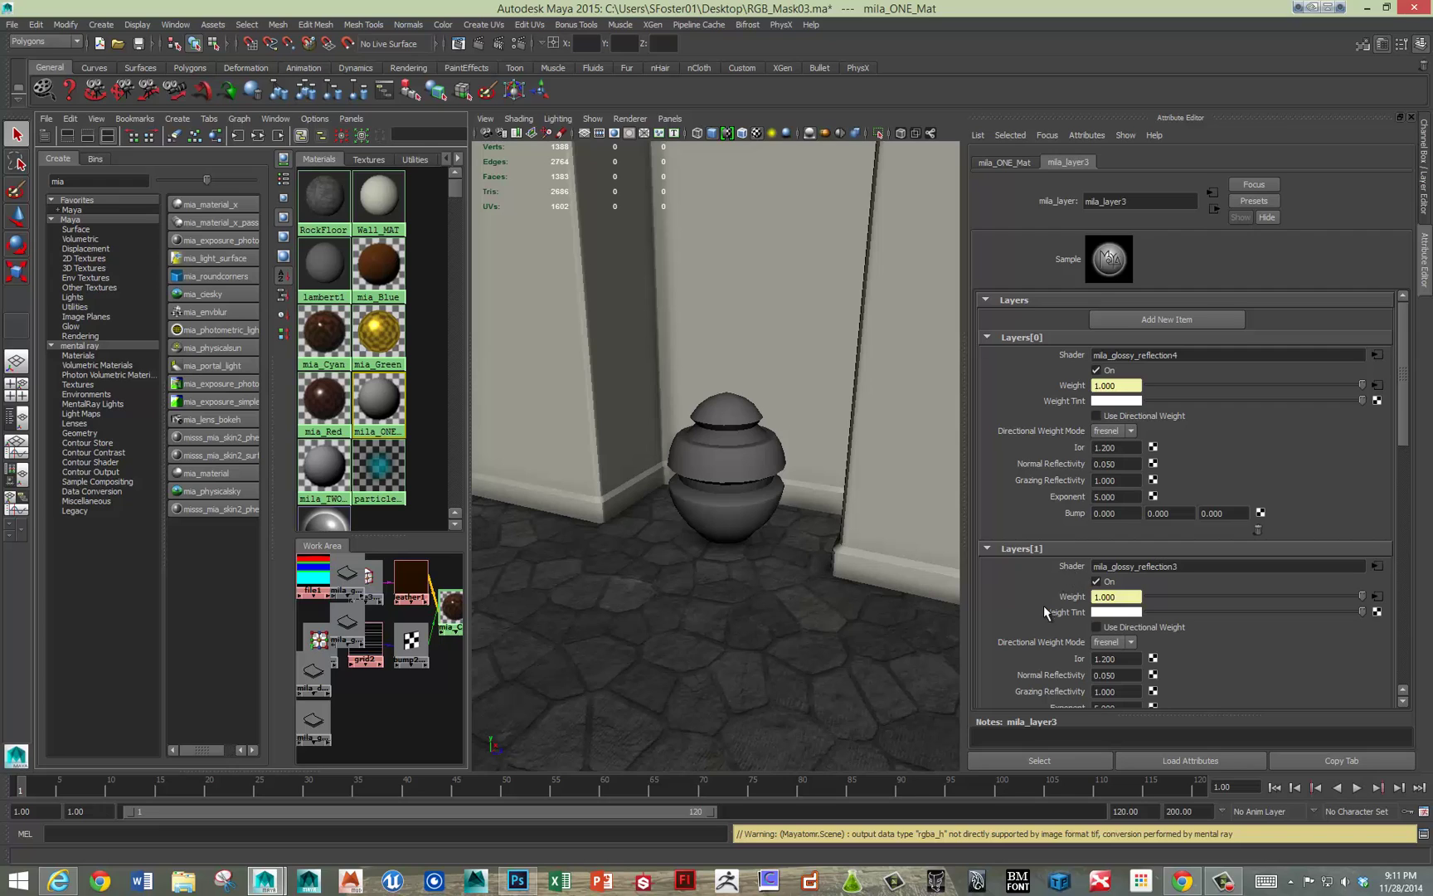
scroll(1043, 606, down, 5)
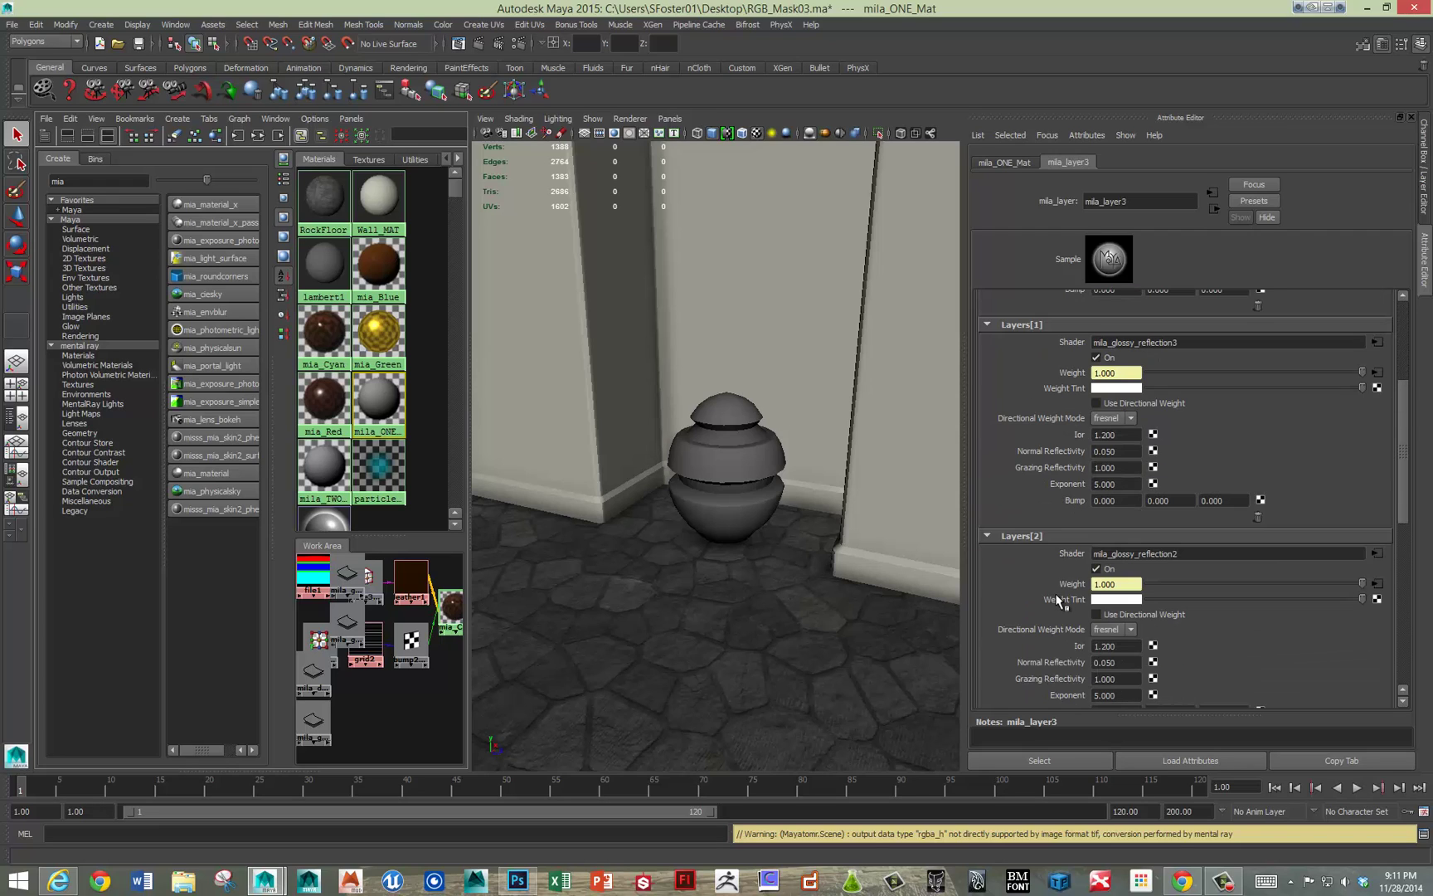
scroll(1058, 601, up, 5)
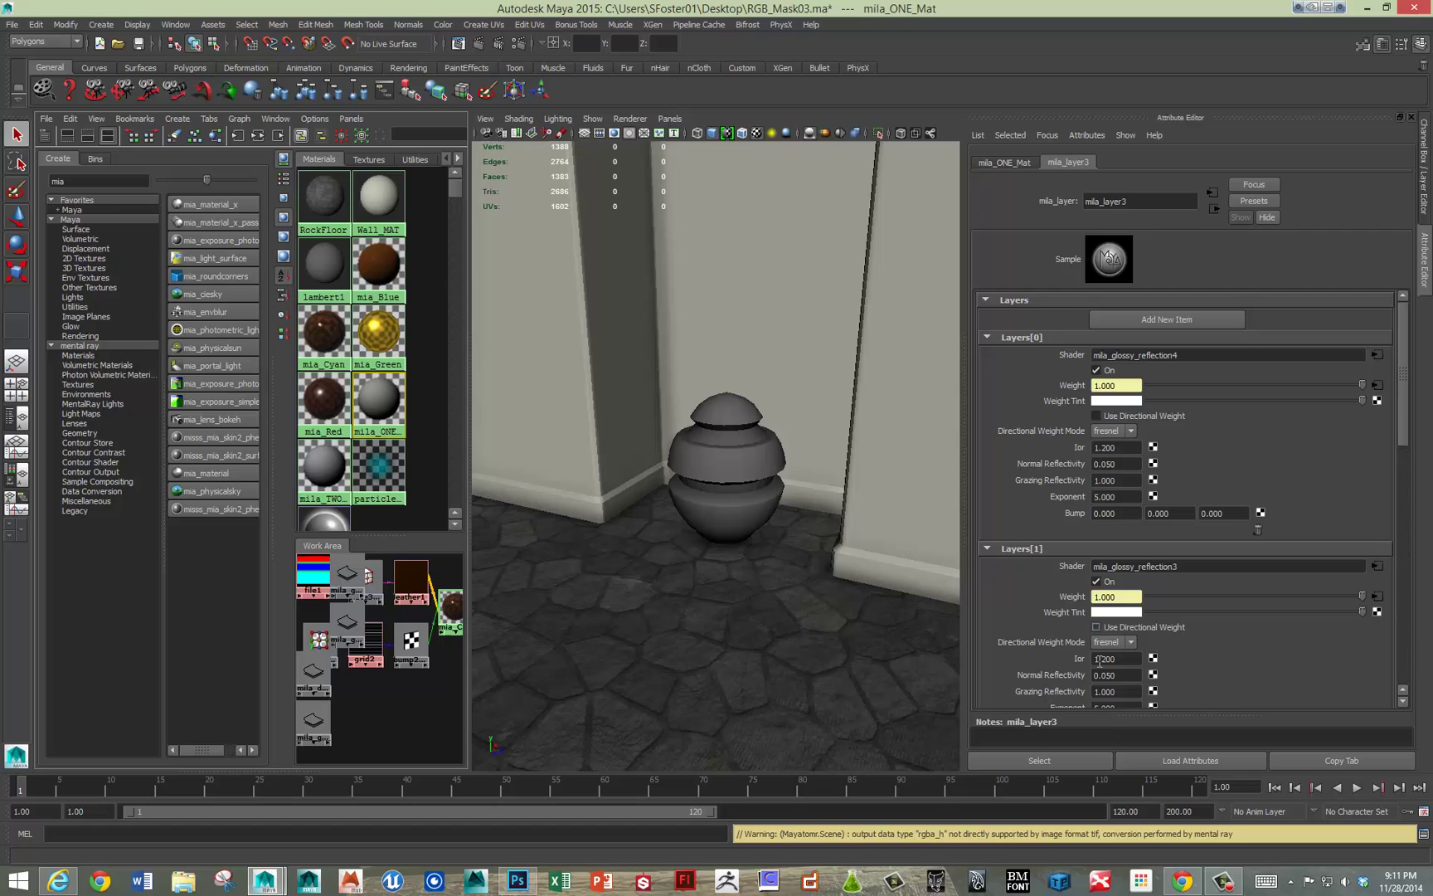
scroll(1047, 496, down, 9)
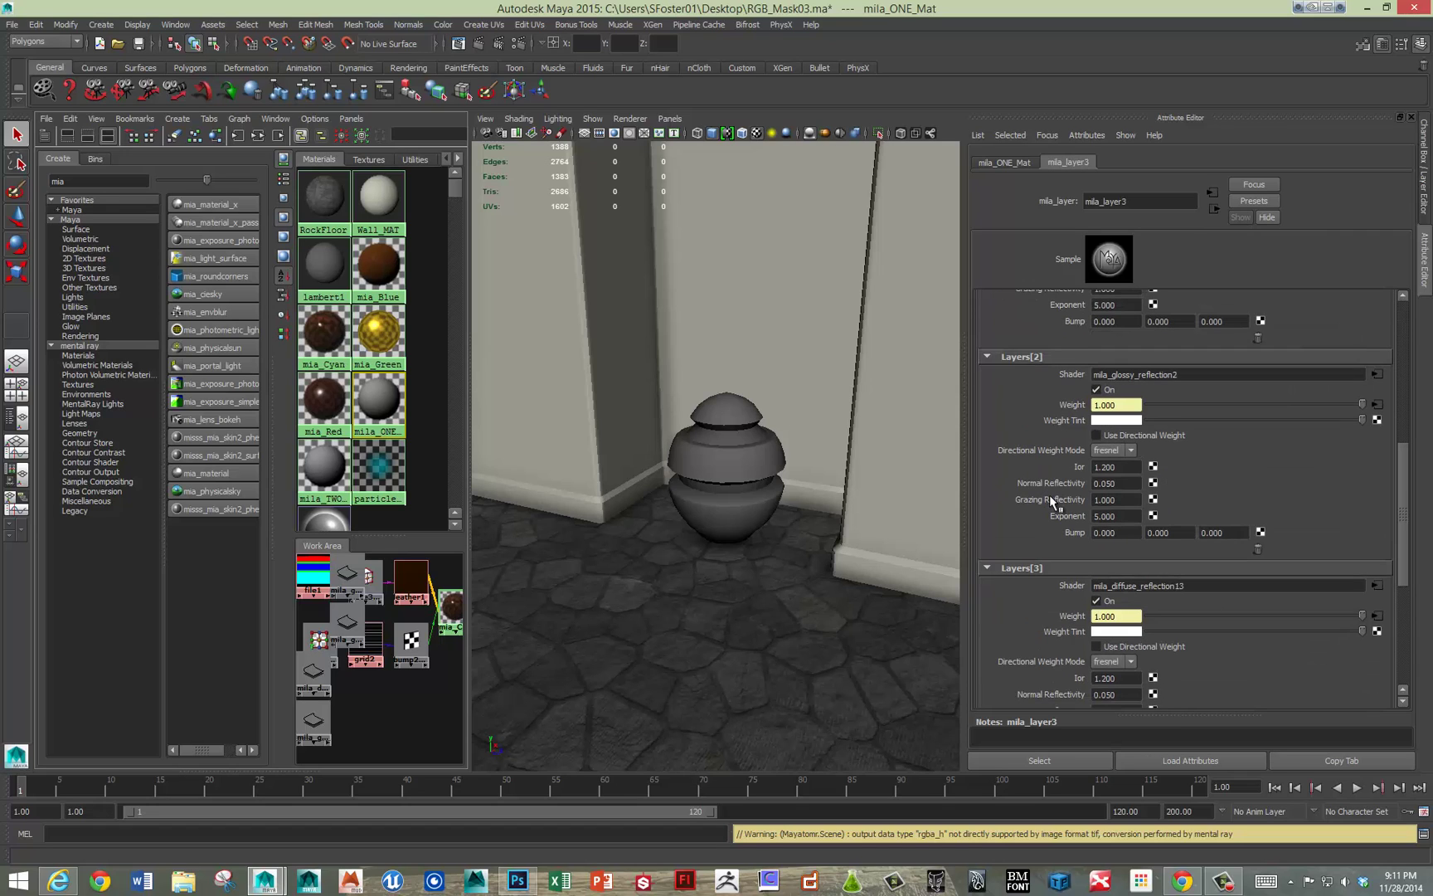
scroll(1049, 493, down, 1)
scroll(1051, 494, up, 10)
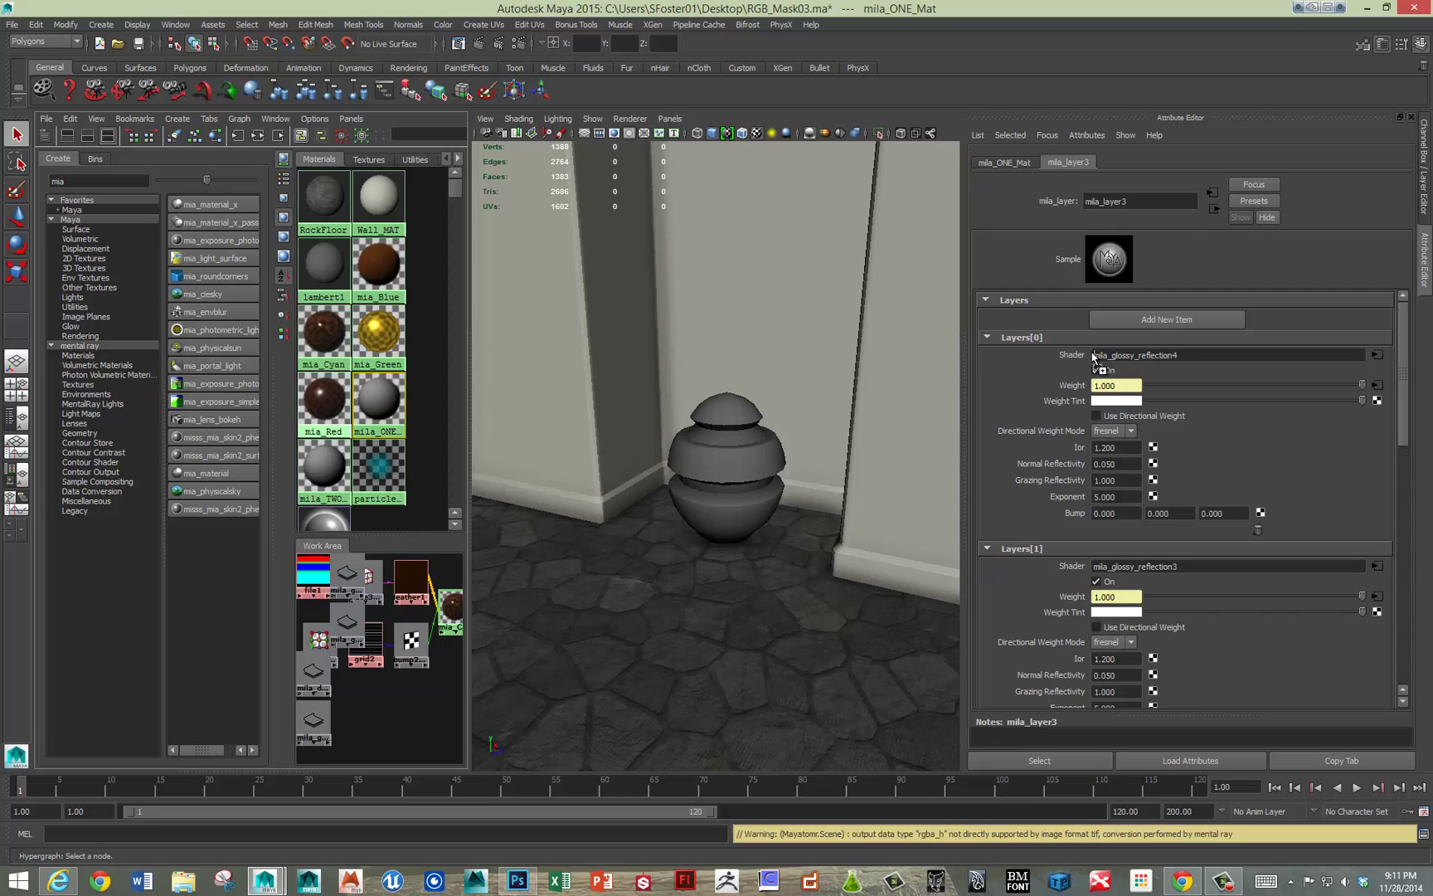
Step: Connect mia_Red, mia_Green, mia_Blue and mia_Cyan to the Shader slots of Layers[0] through [3]
middle_drag(1093, 356, 1091, 356)
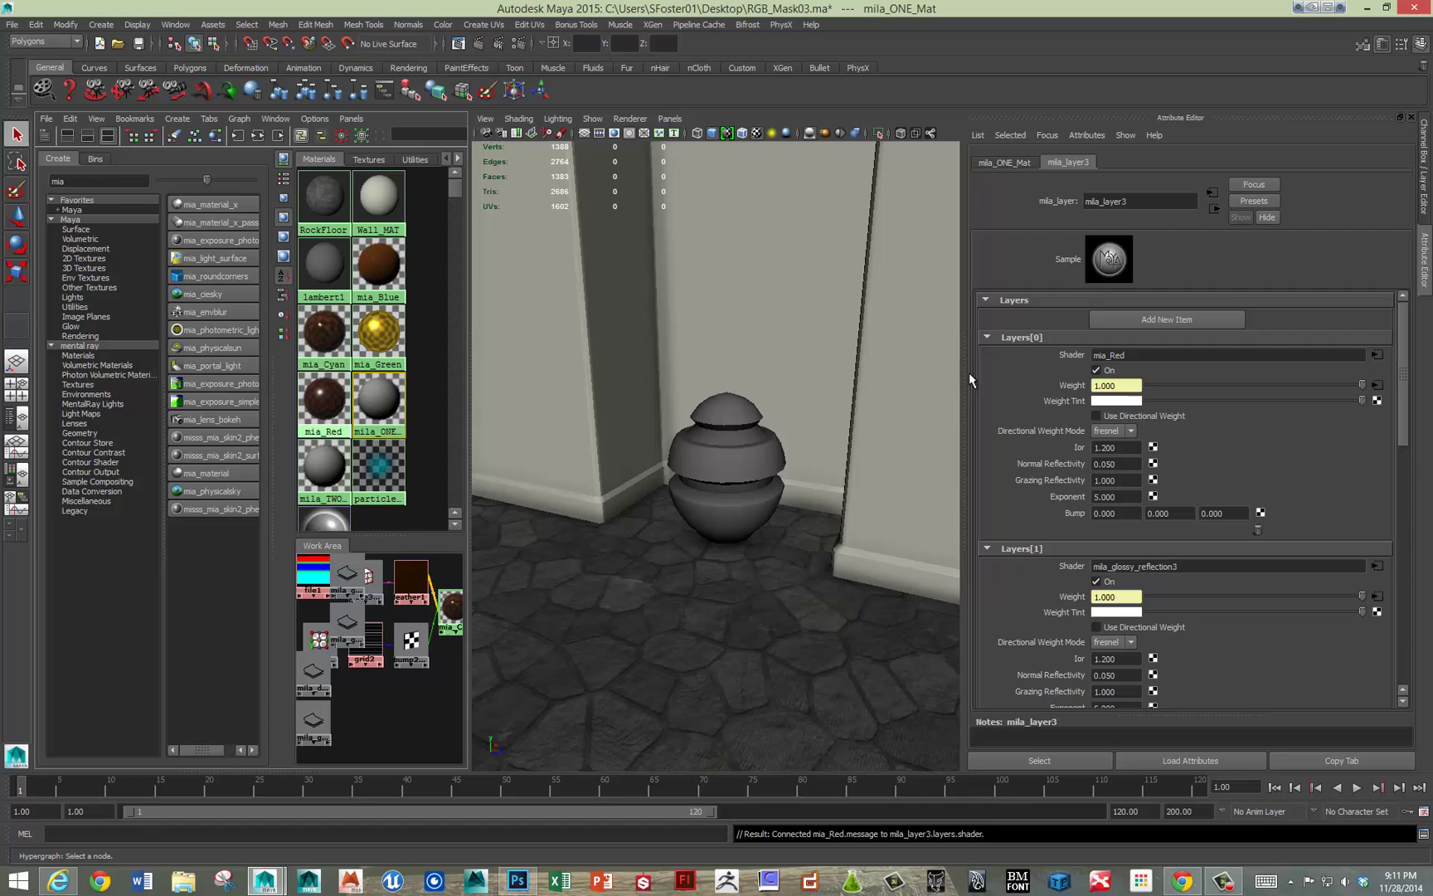
scroll(1190, 450, down, 1)
scroll(1146, 428, down, 1)
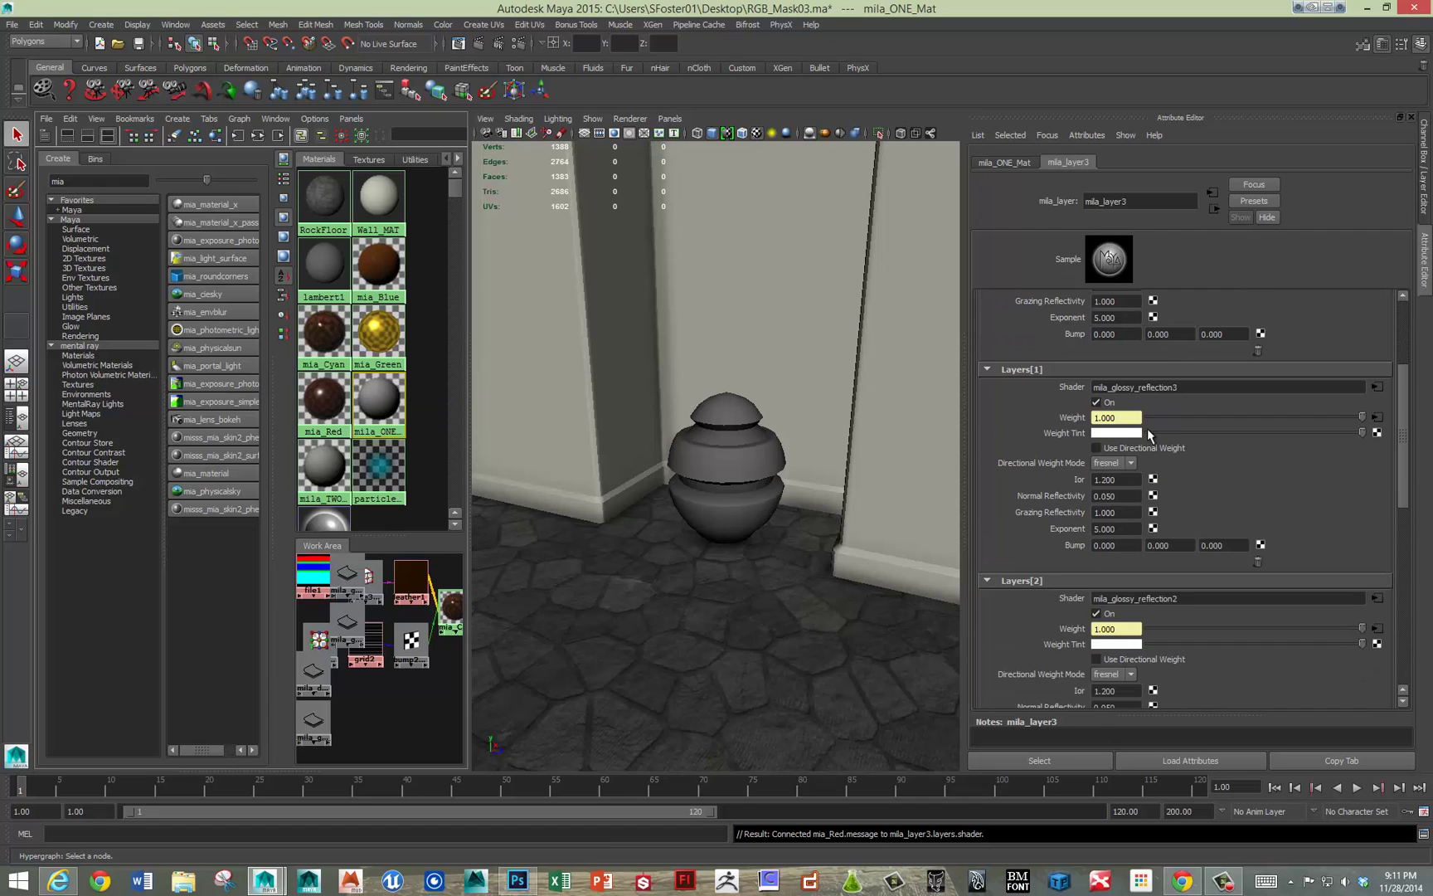
scroll(1146, 428, up, 2)
scroll(1146, 428, down, 2)
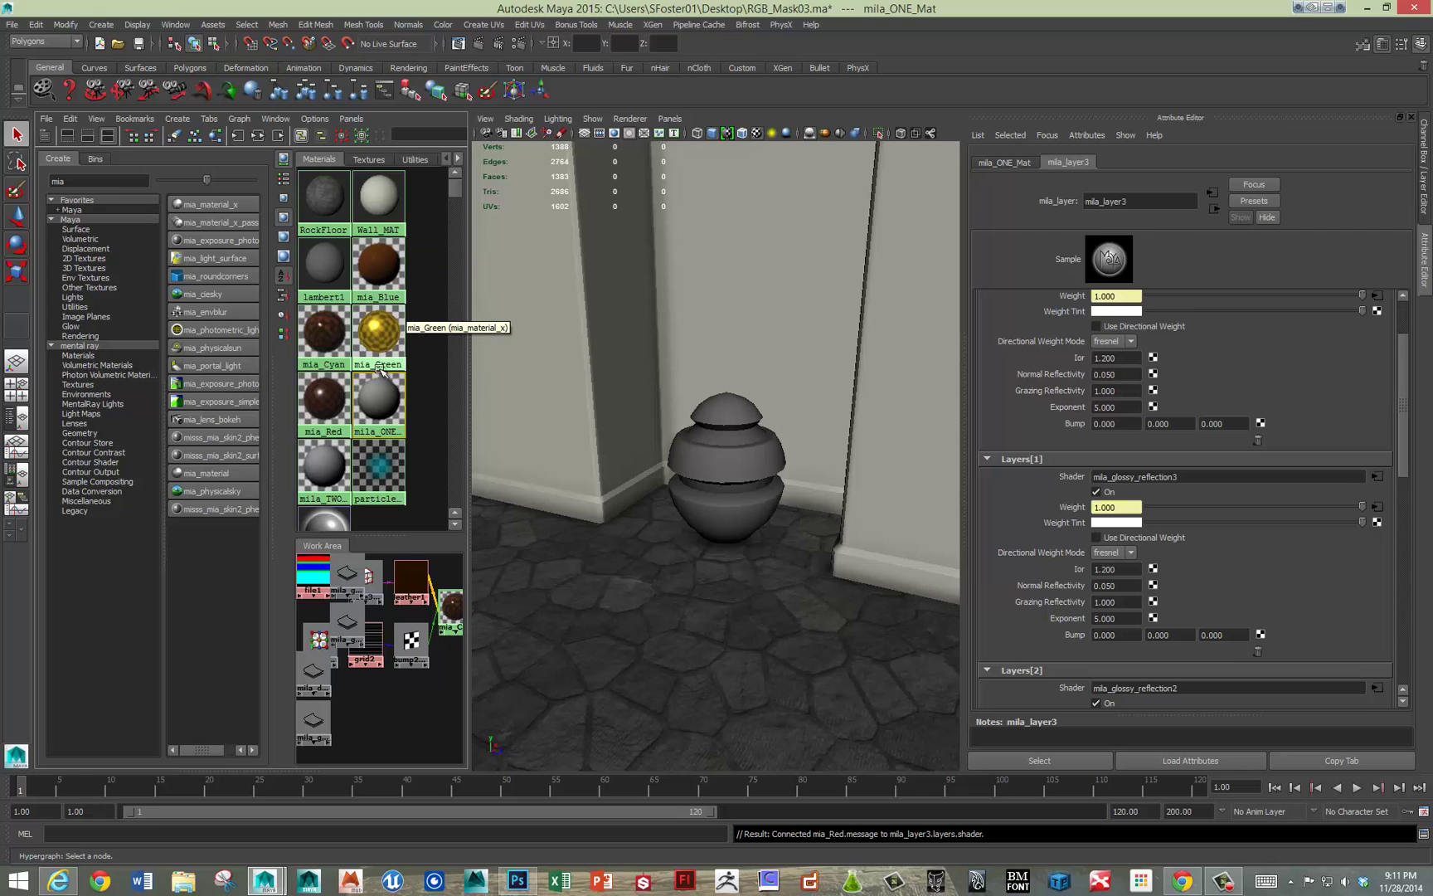
middle_drag(391, 345, 1032, 479)
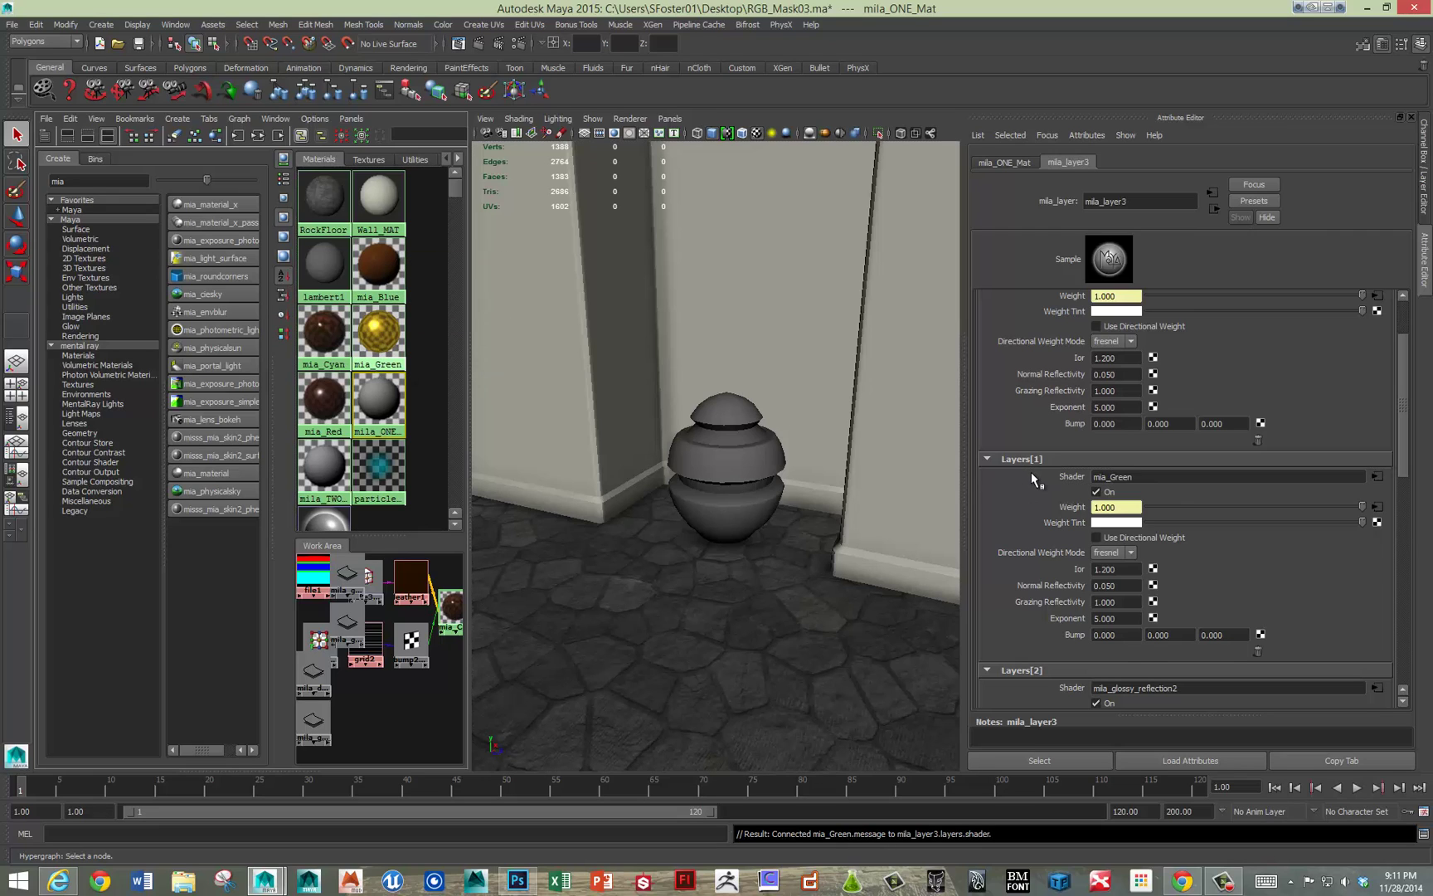
scroll(1033, 478, down, 4)
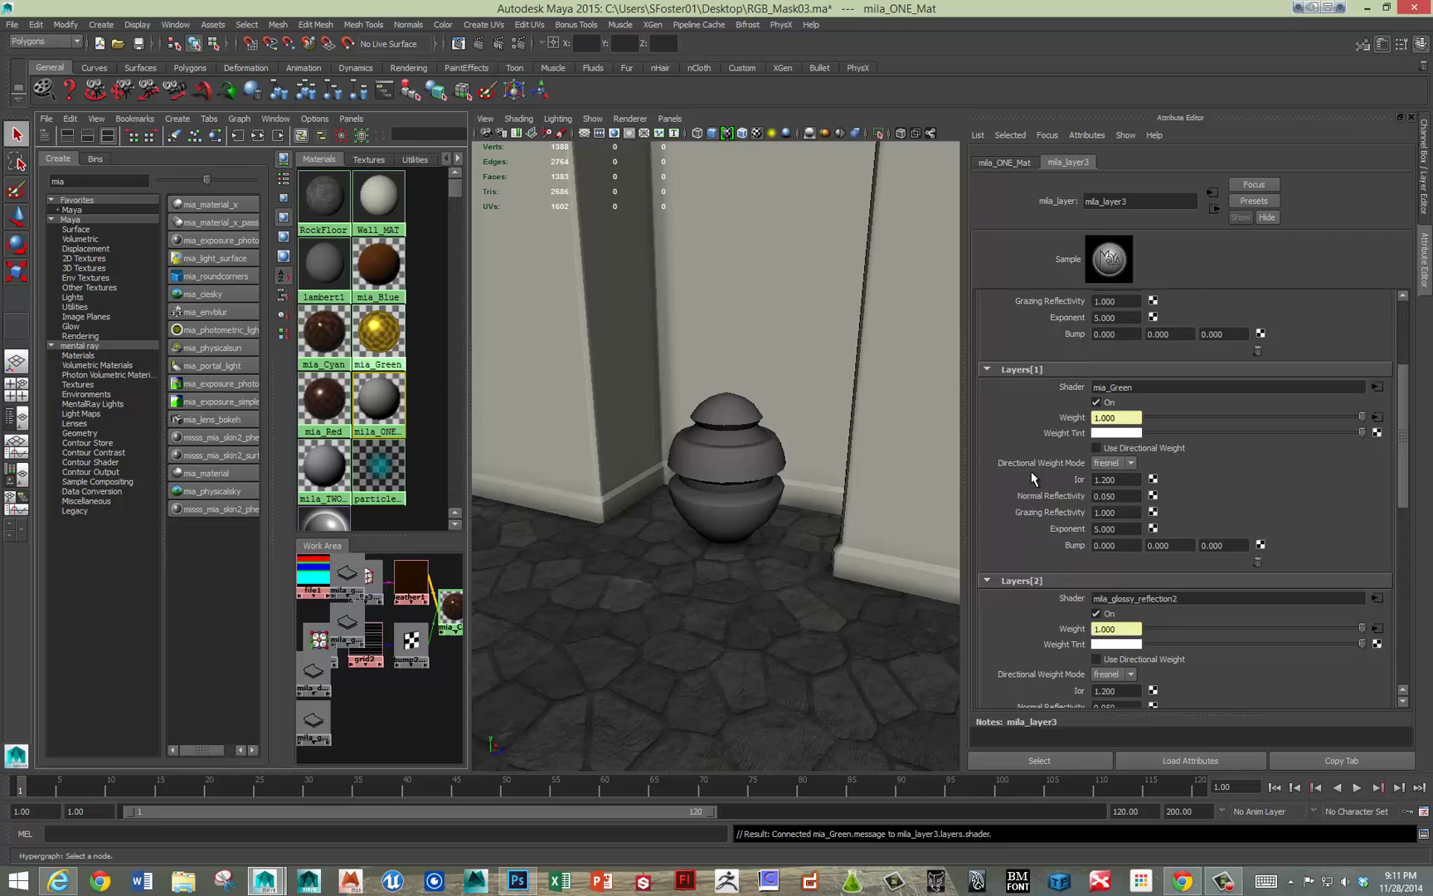
scroll(1031, 471, down, 2)
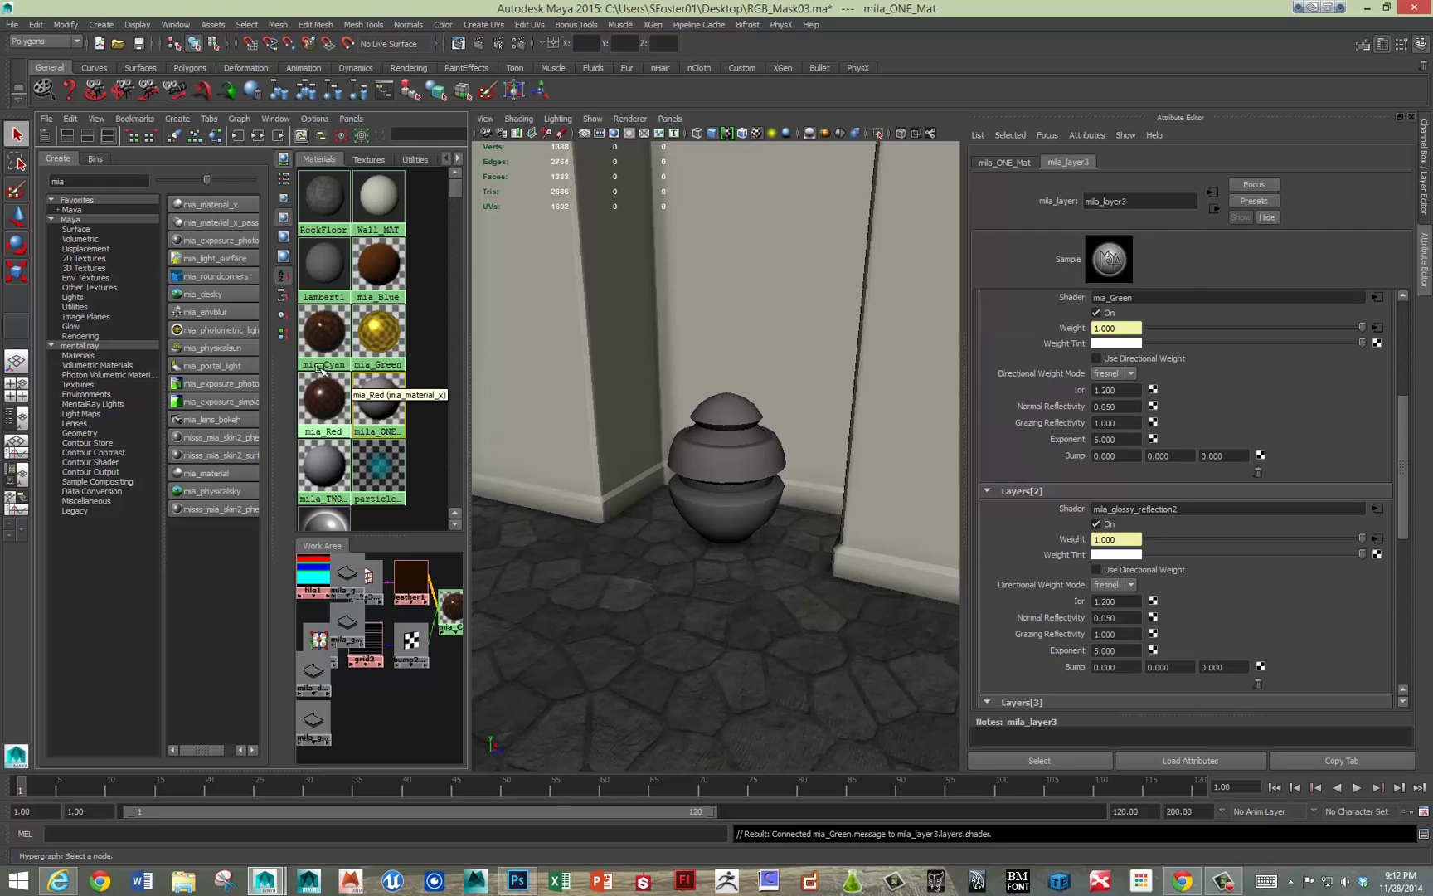
middle_drag(390, 281, 1050, 522)
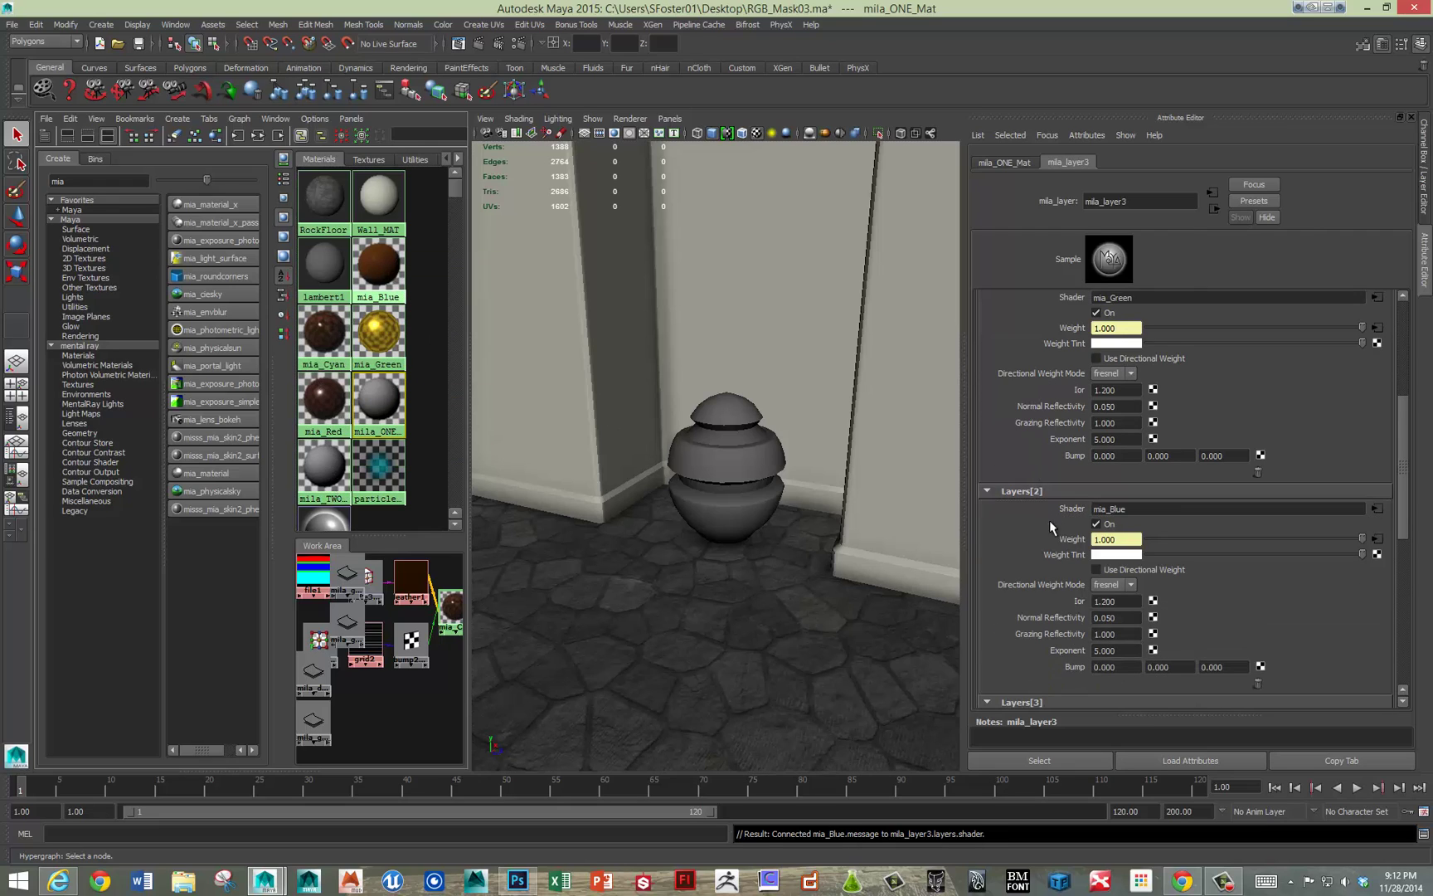
middle_drag(311, 336, 1049, 547)
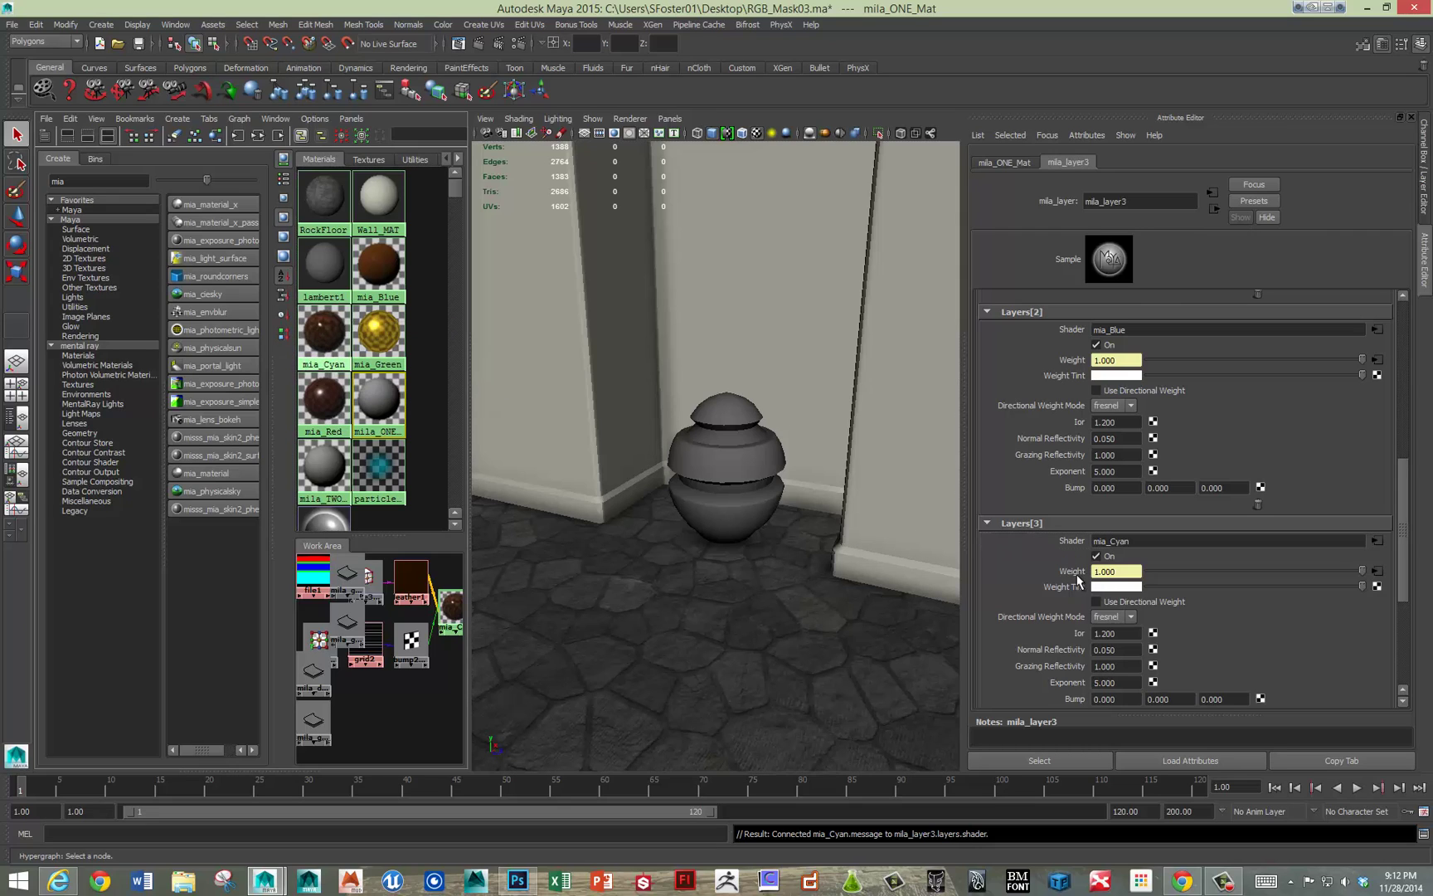
scroll(1049, 555, up, 5)
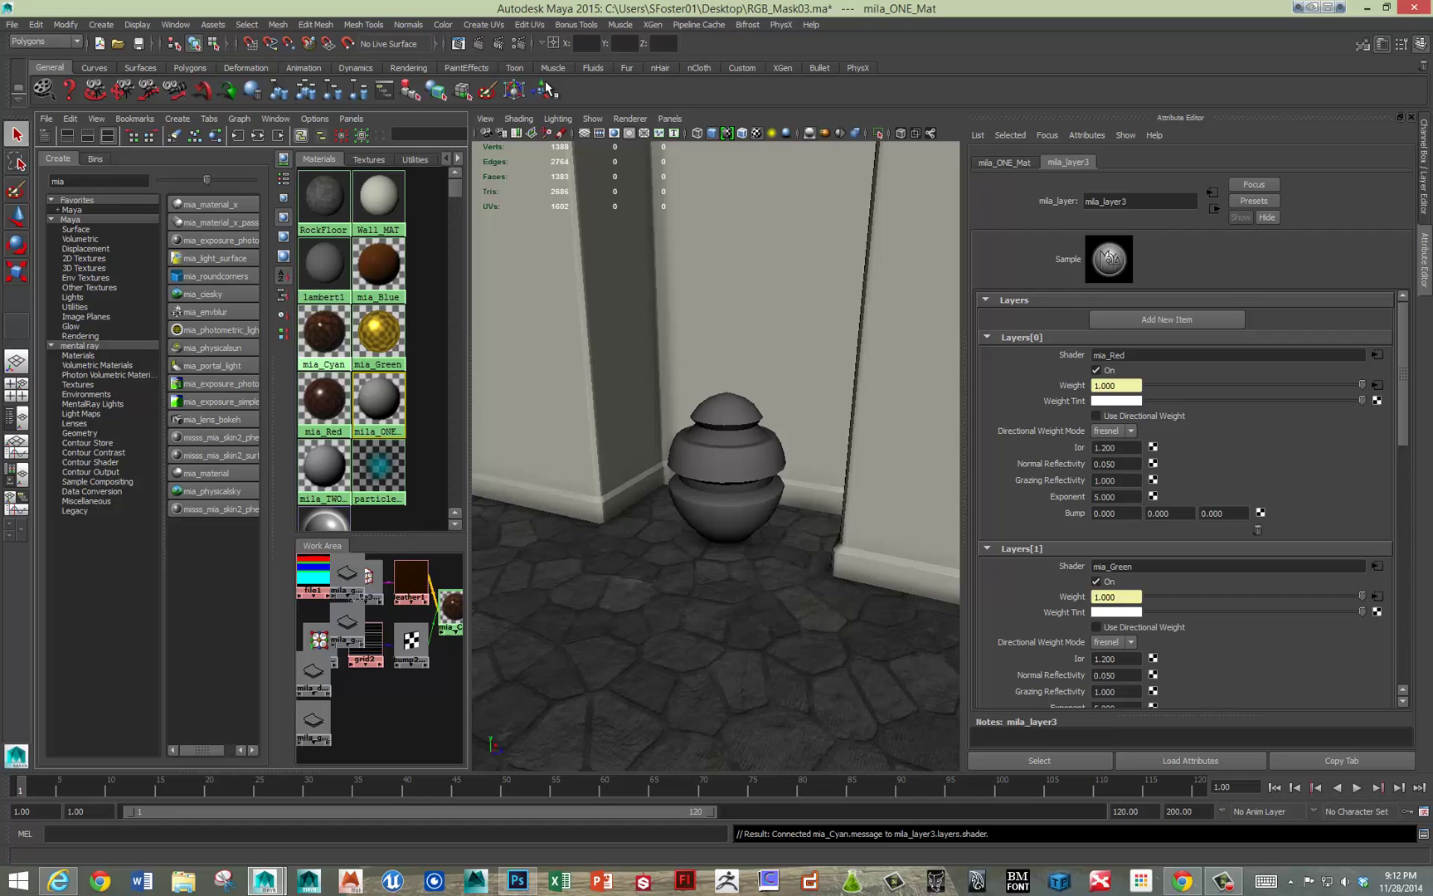
Step: Render the current frame of the vase with mental ray in the Render View
click(479, 46)
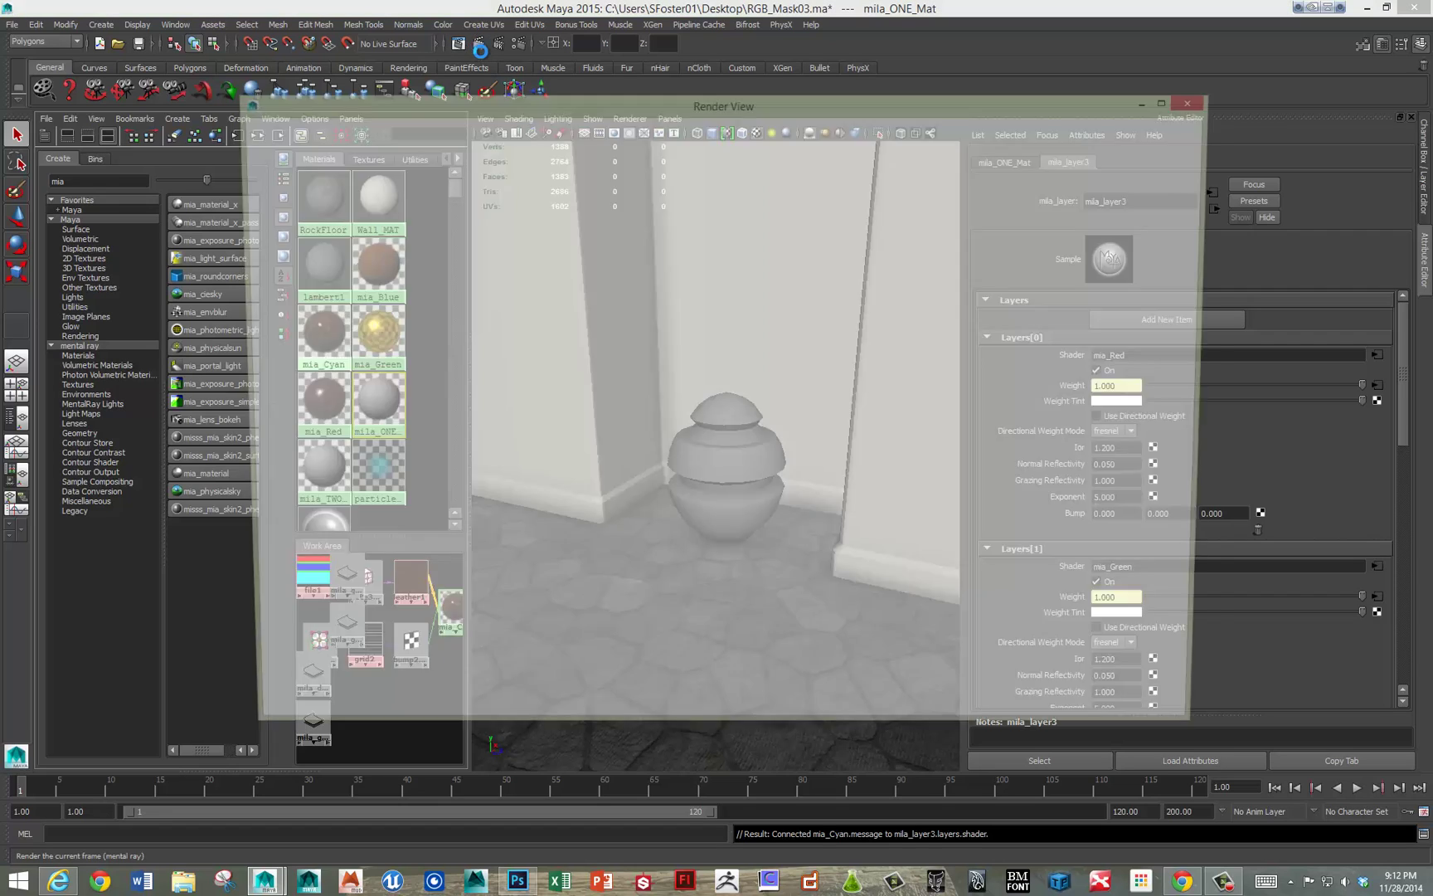